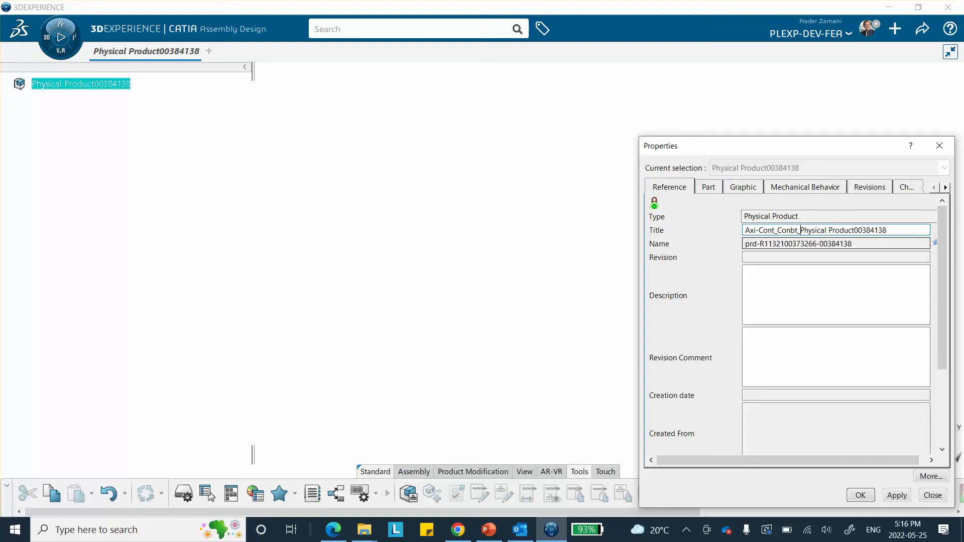
- Correct the root product's title prefix to Axi-Cont_Cont_ and accept the properties
key("BackSpace")
key("BackSpace")
key("BackSpace")
type("t_")
left_click(863, 495)
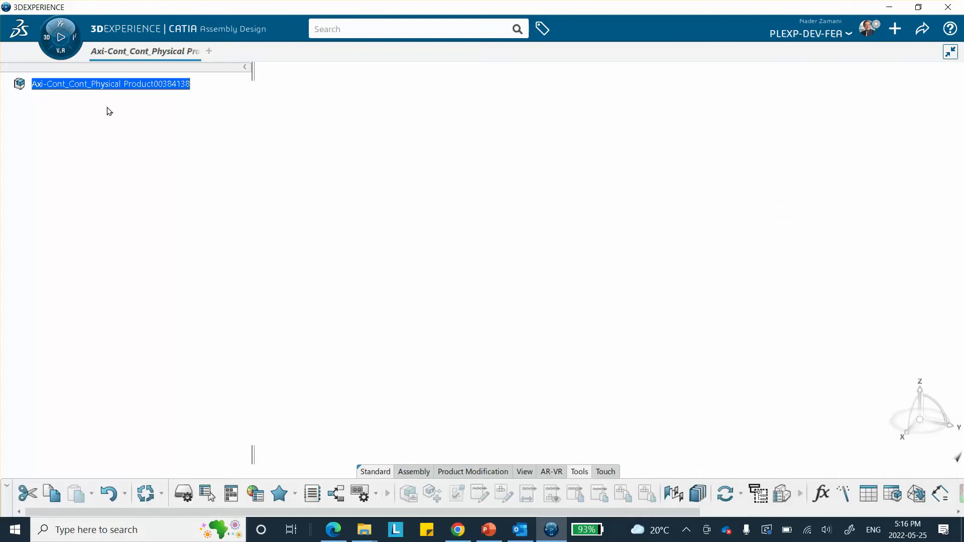
- Insert a new 3D Part under the Axi-Cont_Cont root product
right_click(122, 85)
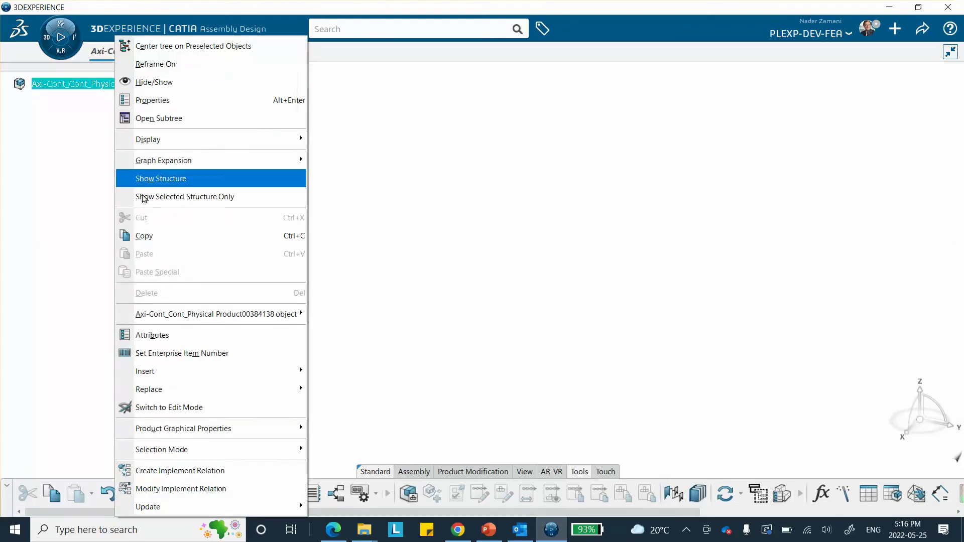
mouse_move(165, 380)
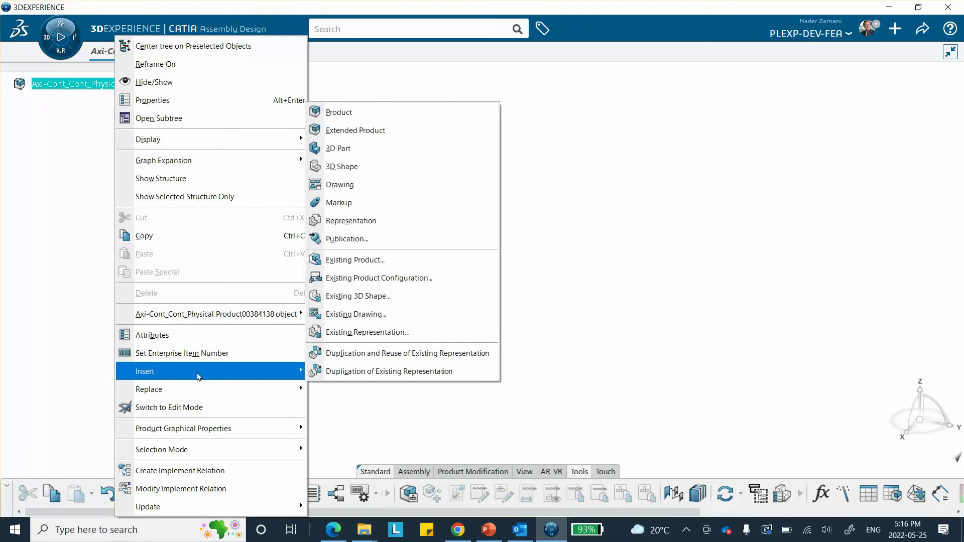
left_click(348, 152)
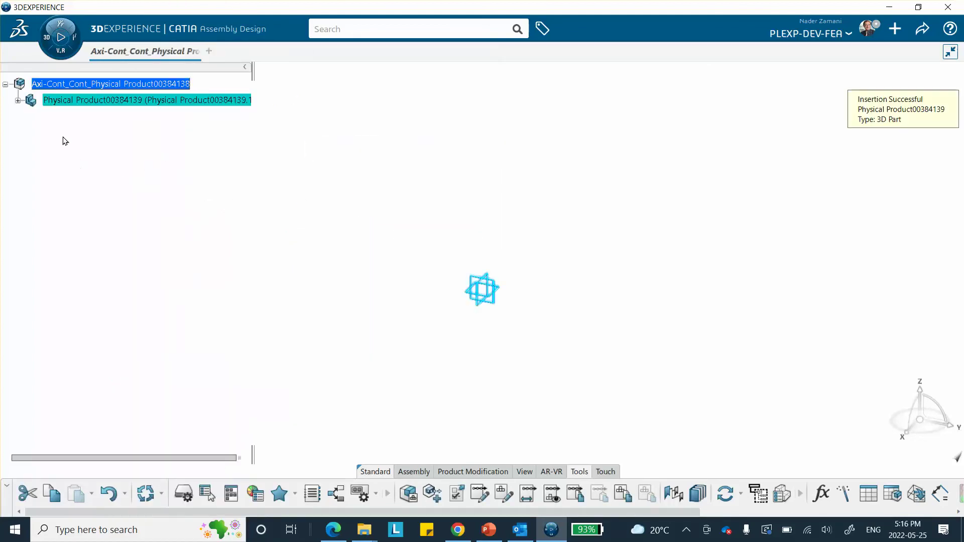
- Open the new part's 3D shape for editing in Part Design
left_click(18, 101)
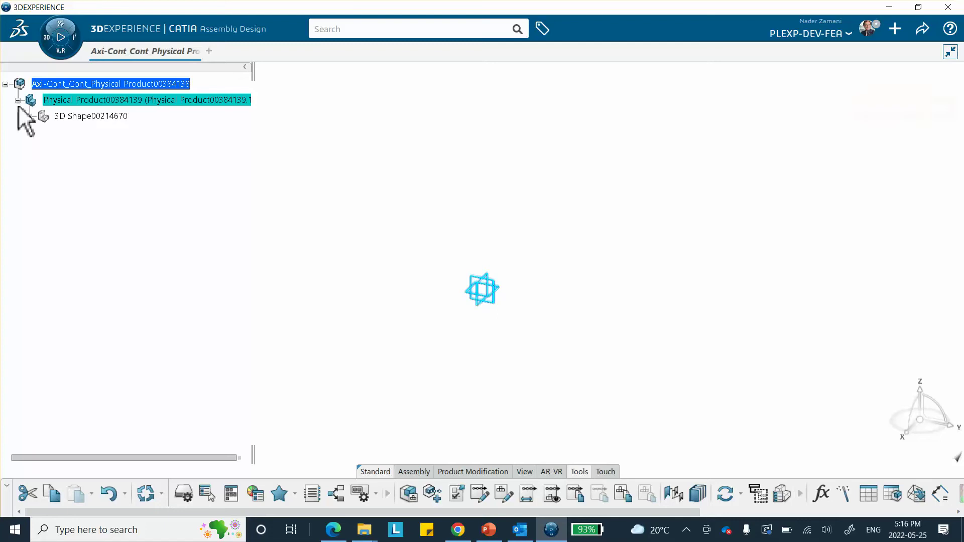
left_click(107, 118)
left_click(105, 117)
double_click(104, 117)
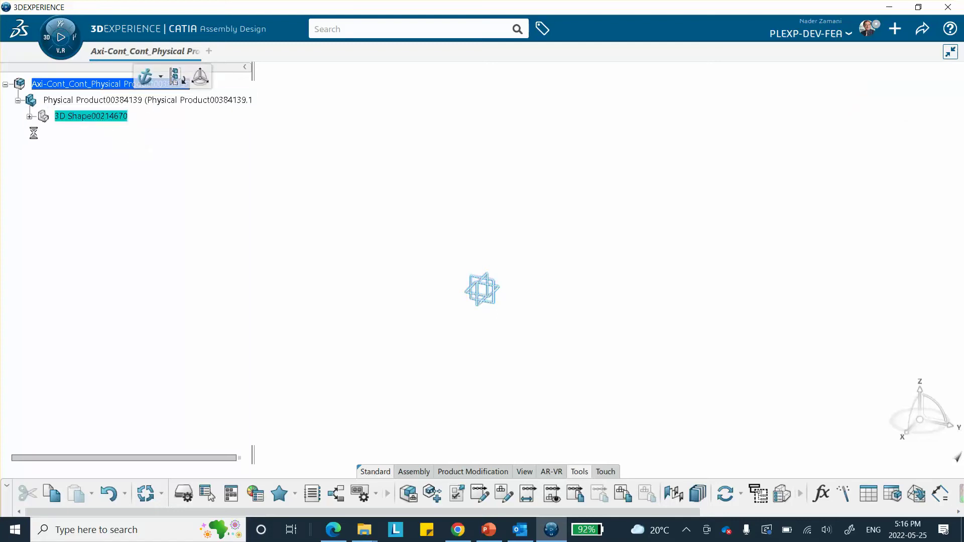
left_click(954, 70)
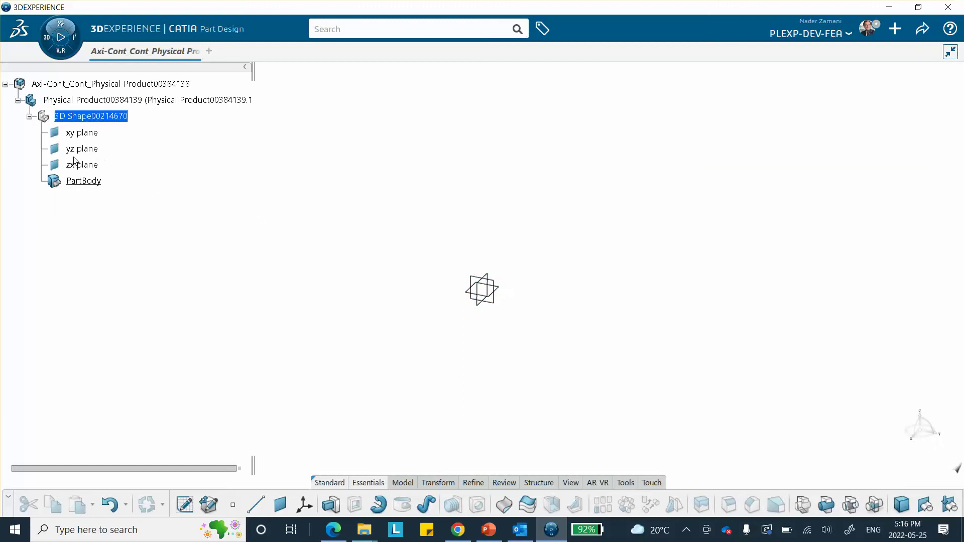
- Sketch a rectangle about 58 by 17 mm on the yz plane with one corner at the origin
left_click(93, 149)
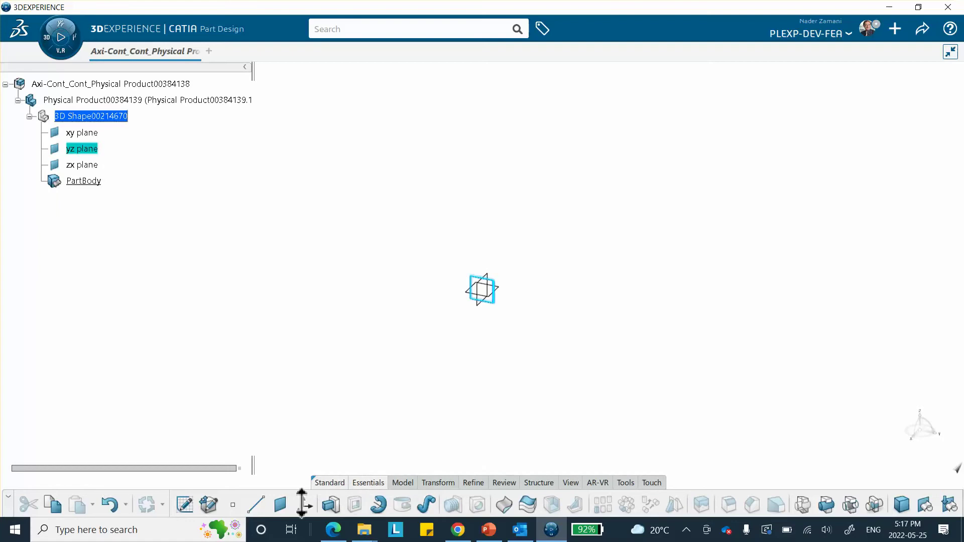
left_click(185, 504)
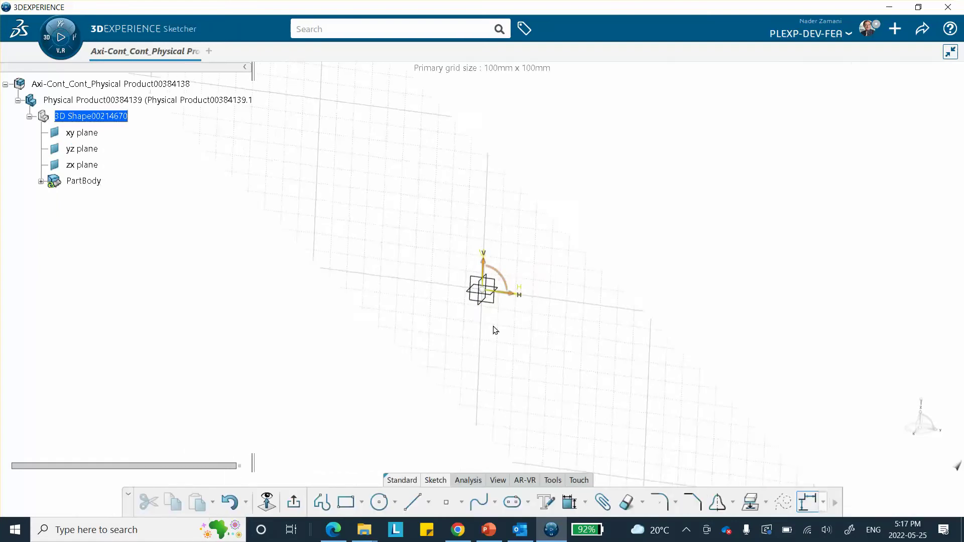
left_click(347, 503)
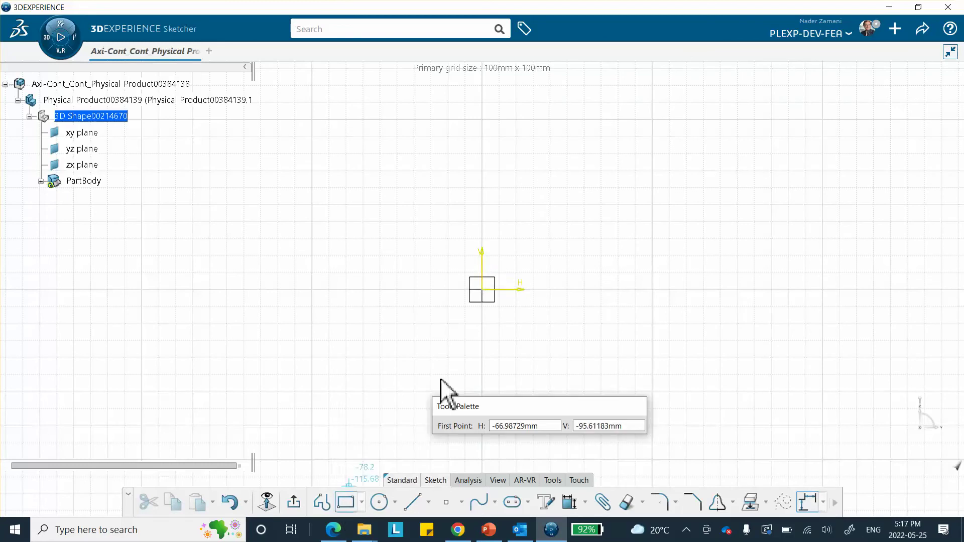
left_click(483, 290)
left_click(581, 261)
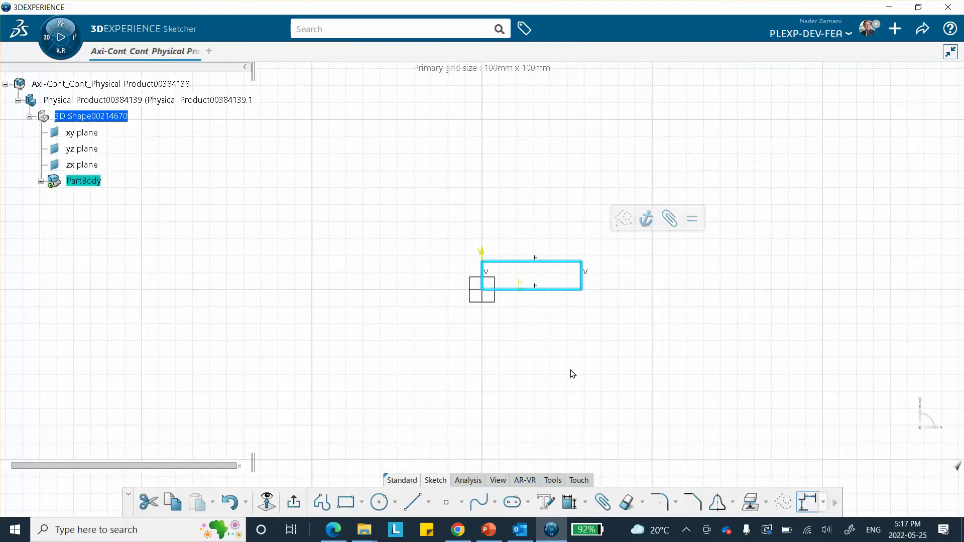
- Dimension the rectangle's bottom edge and set its length to 25 mm
left_click(569, 502)
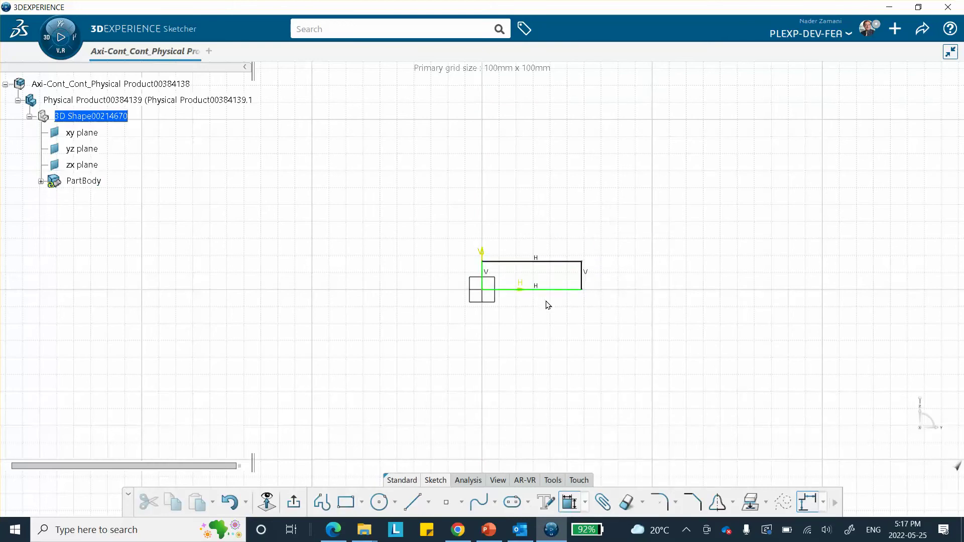
left_click(557, 290)
left_click(553, 322)
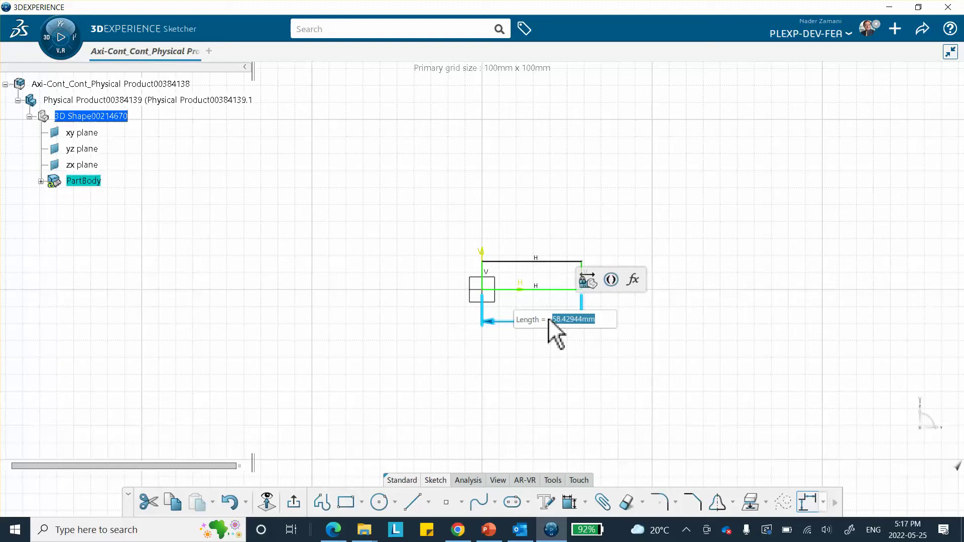
type("2")
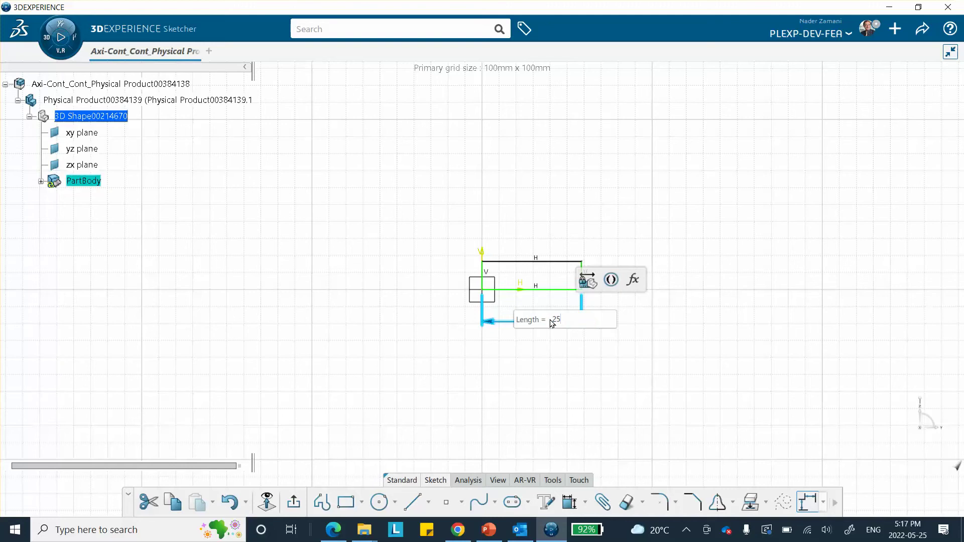
type("5")
key("Return")
- Dimension the rectangle's vertical side as 10 mm and exit the sketch
left_click(529, 280)
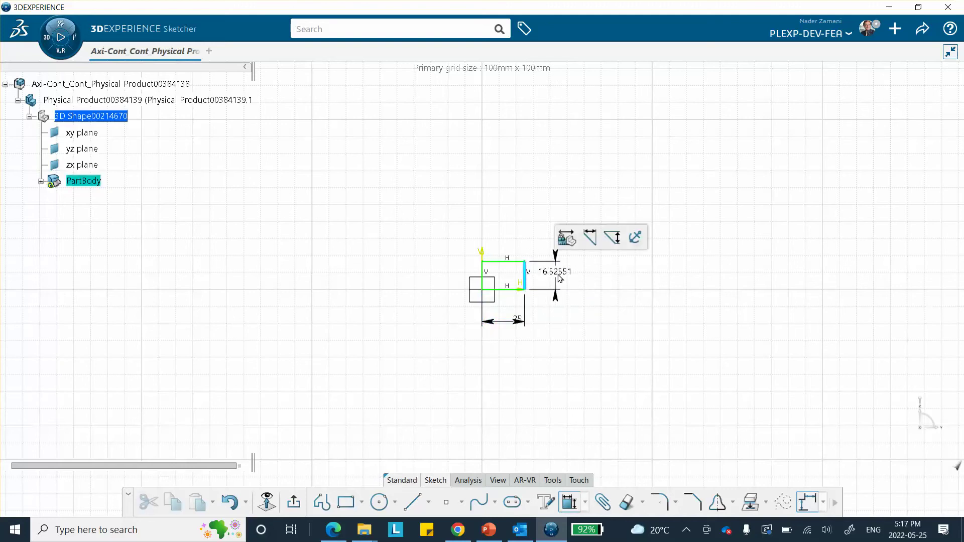
left_click(559, 277)
type("10")
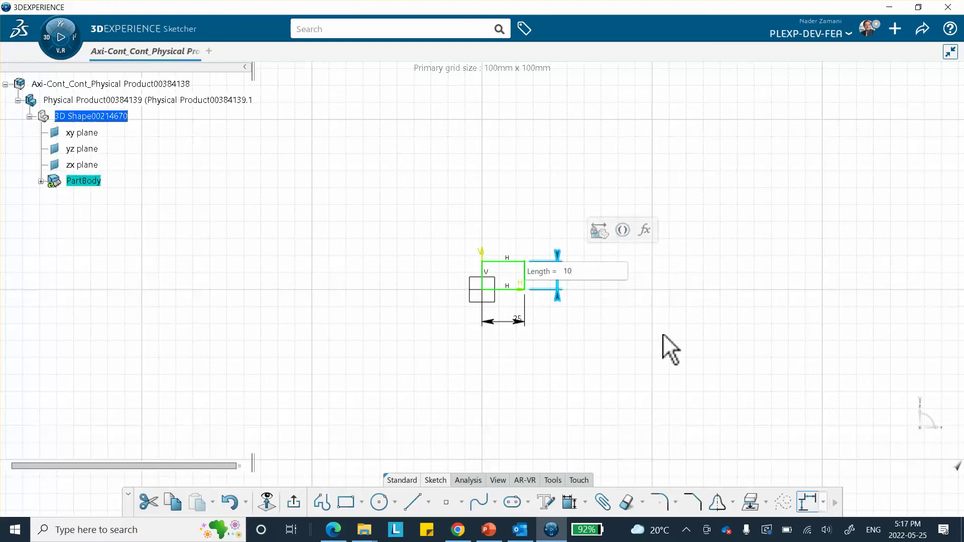
key("Return")
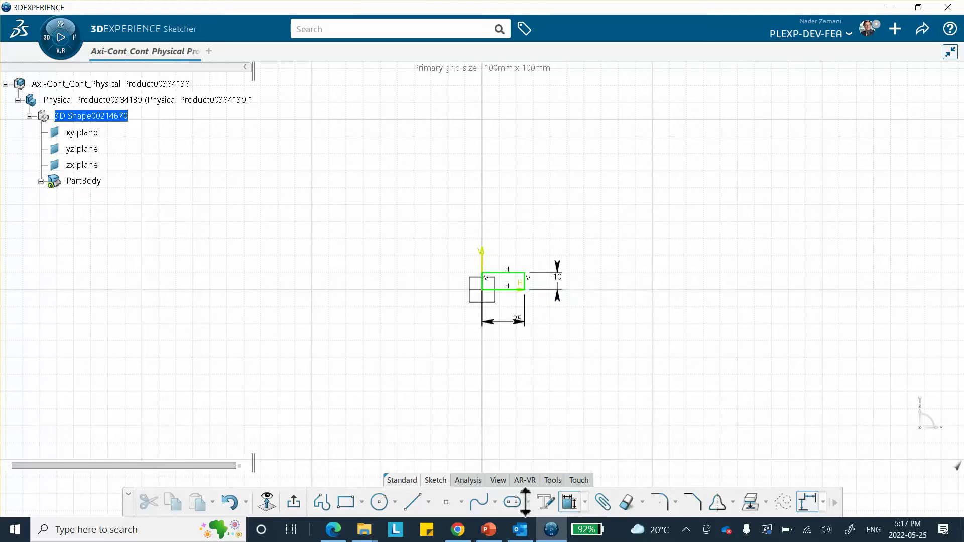
left_click(296, 502)
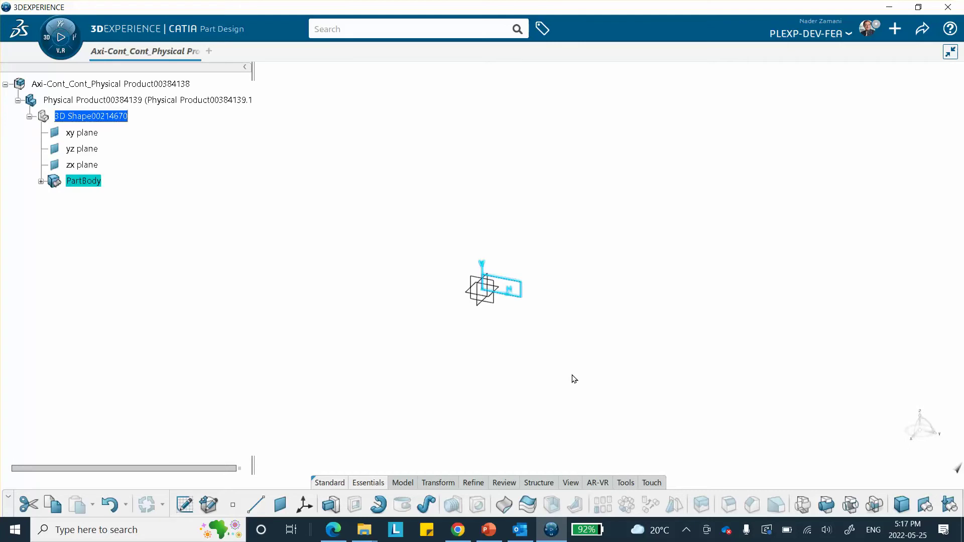
- Revolve the rectangular sketch 360° about the Z axis into a solid disk with the Shaft command
left_click(379, 506)
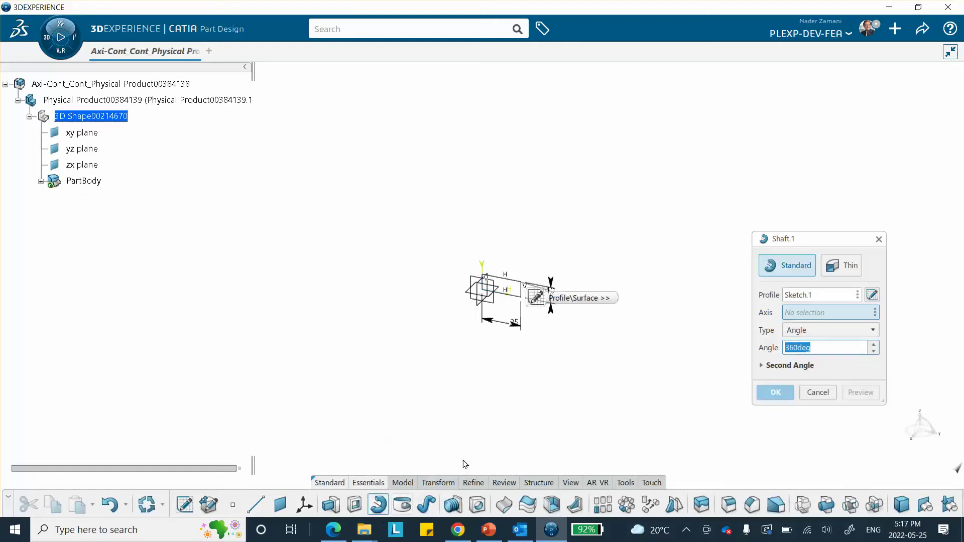
right_click(803, 312)
mouse_move(807, 320)
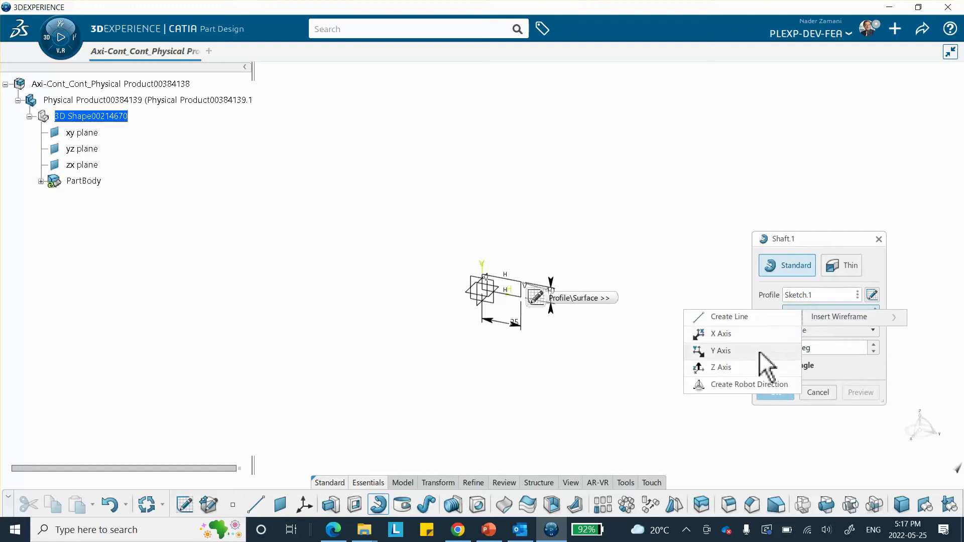
left_click(721, 367)
left_click(774, 393)
middle_click_drag(652, 260, 650, 198)
scroll(458, 339, "up", 1)
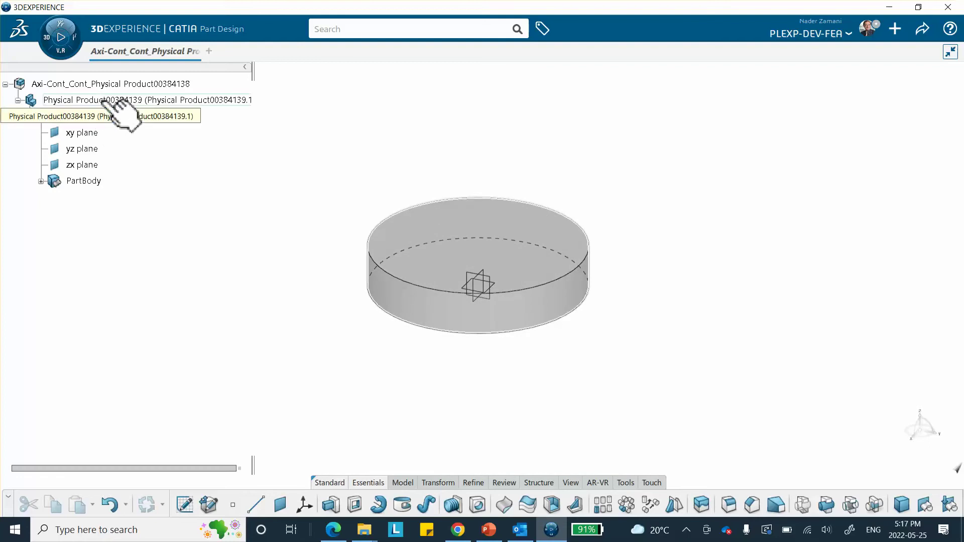
- Expand the PartBody in the tree to examine the shaft's axis and sketch
left_click(113, 116)
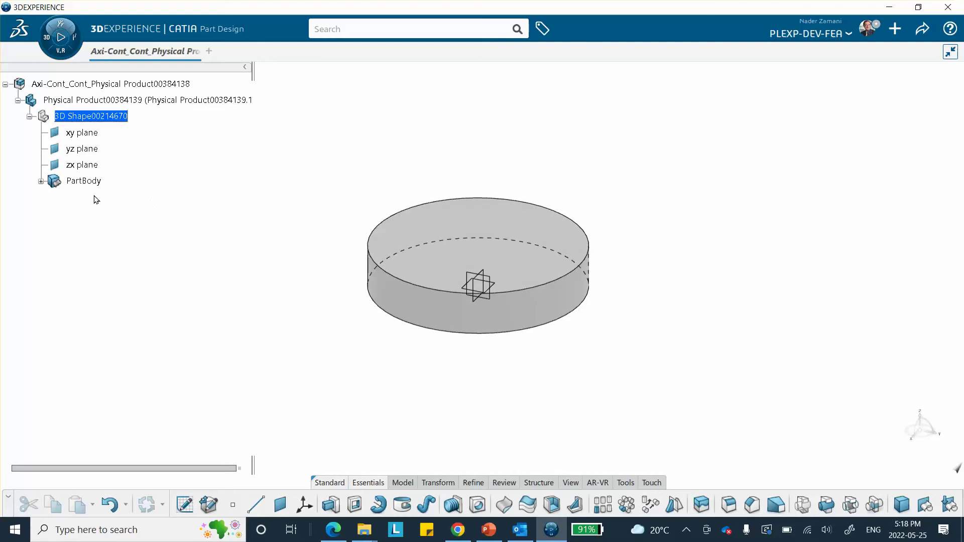
left_click(40, 182)
left_click(52, 198)
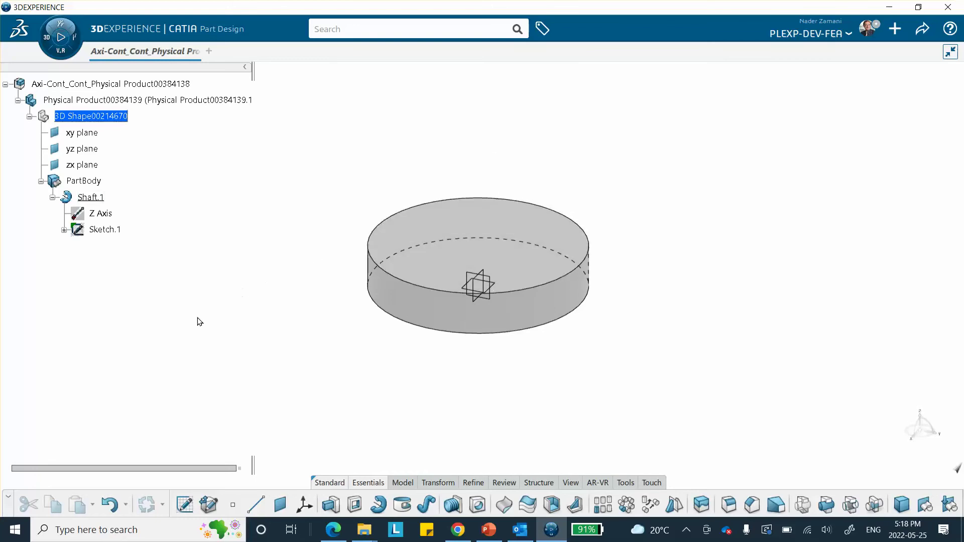
left_click(41, 182)
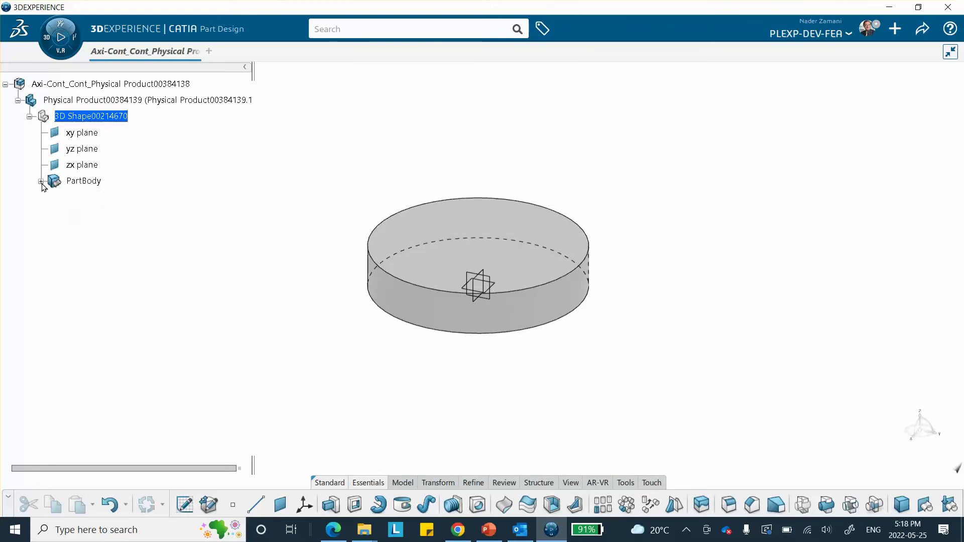
left_click(41, 181)
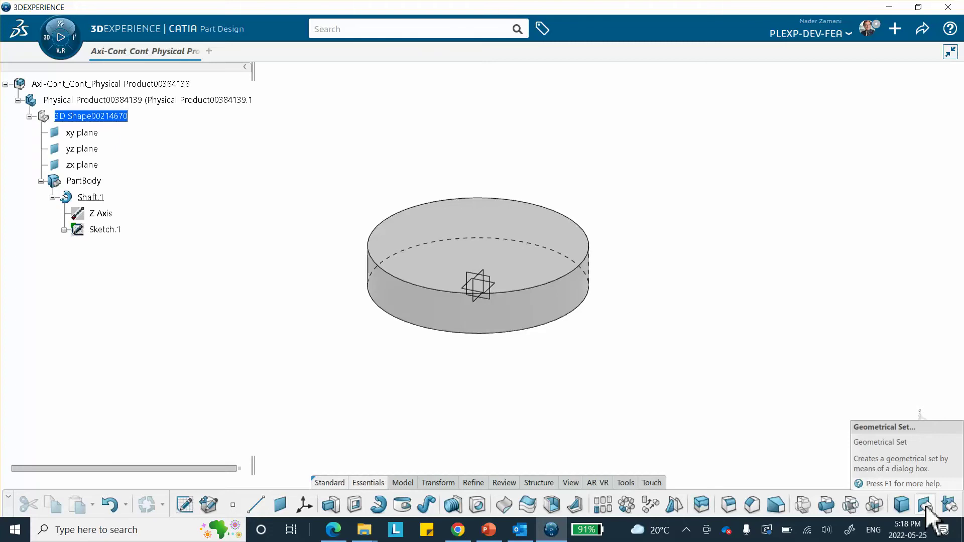
- Insert a geometrical set under the 3D shape and create a coordinate point in it at X 0, Y 0, Z 0 mm
left_click(925, 507)
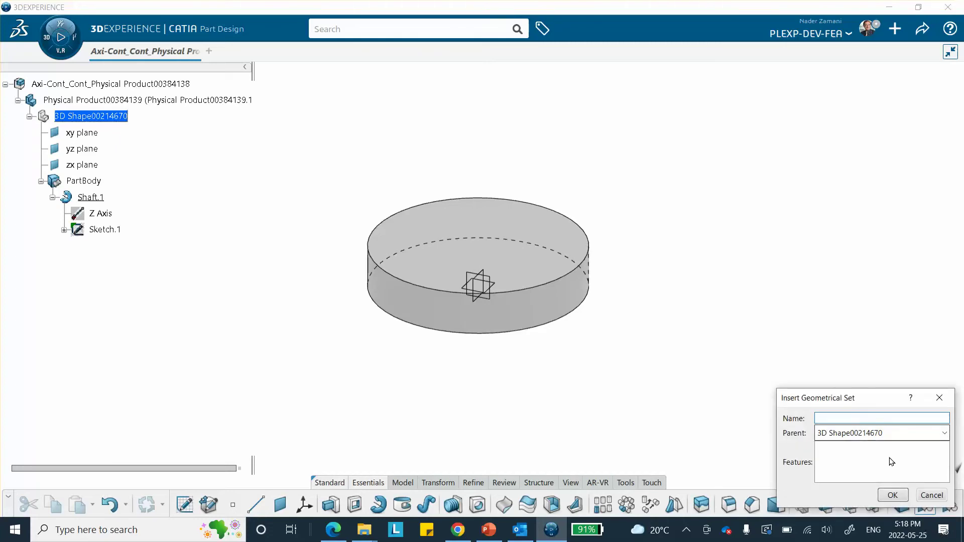
left_click(892, 495)
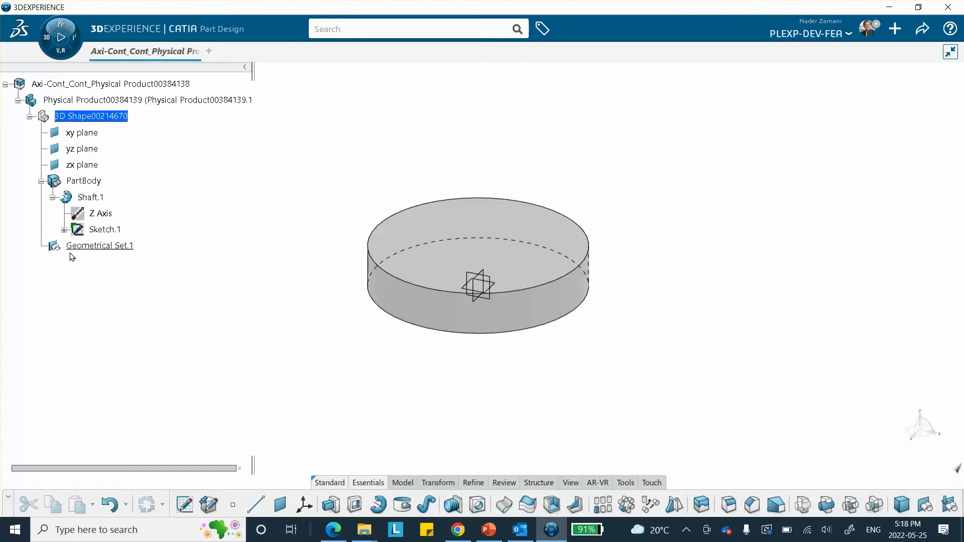
left_click(231, 504)
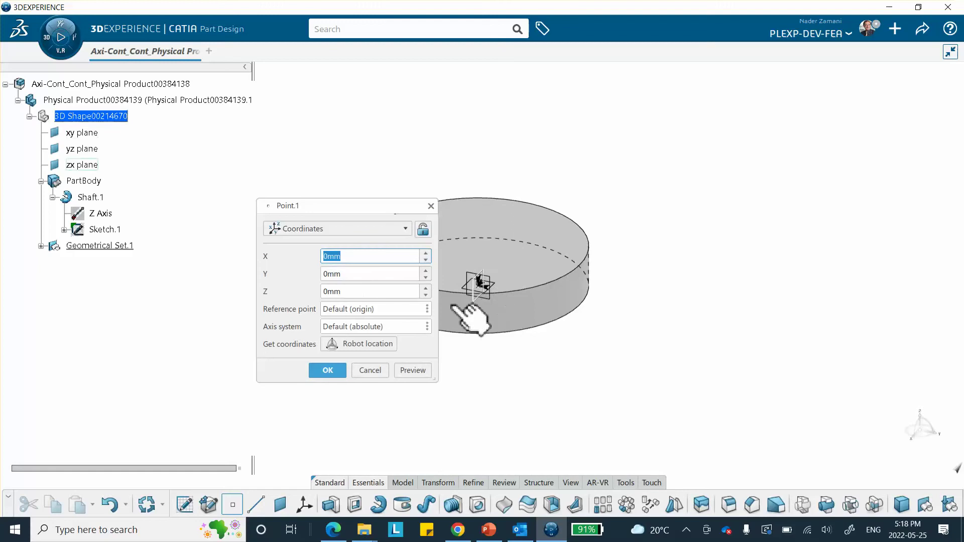
left_click(331, 371)
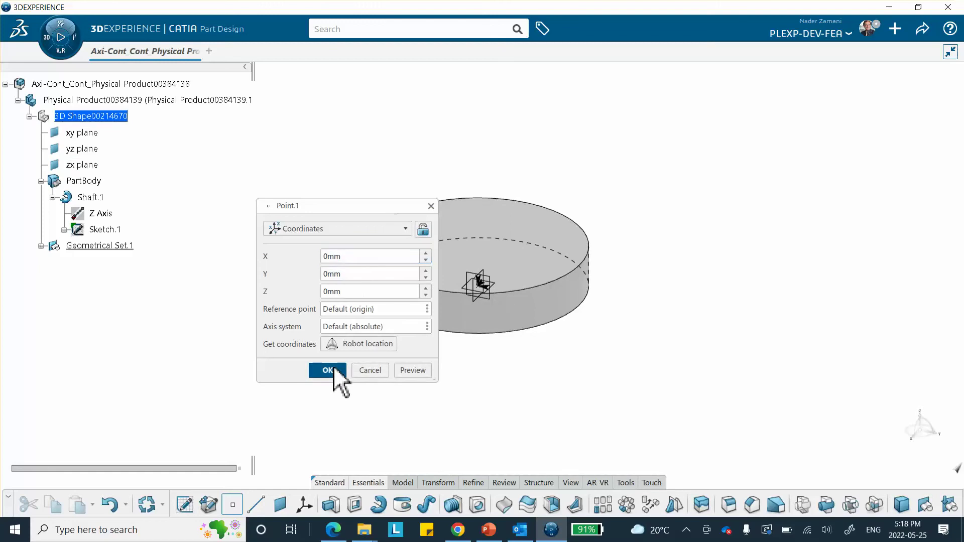
left_click(41, 247)
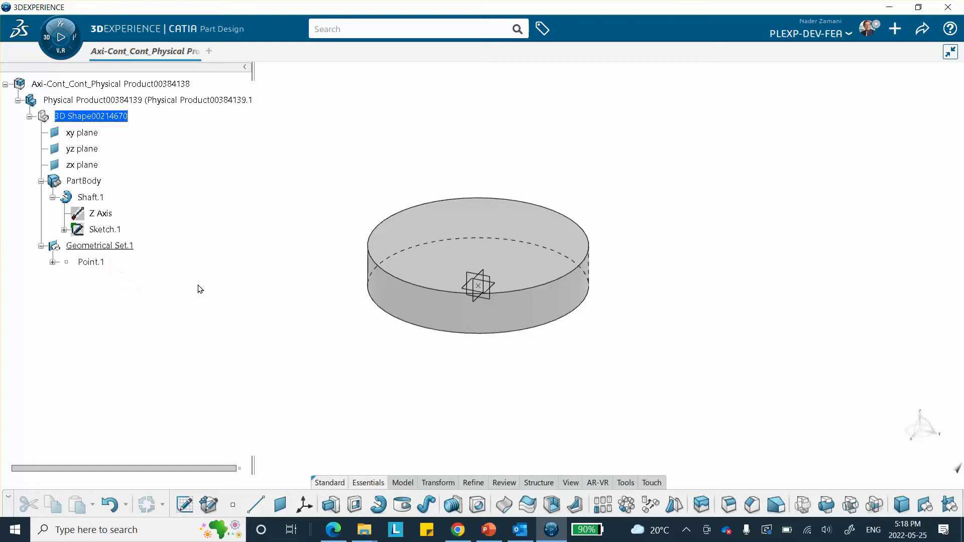
- Create a standard axis system with default origin and axes, with the Current option turned off
left_click(304, 505)
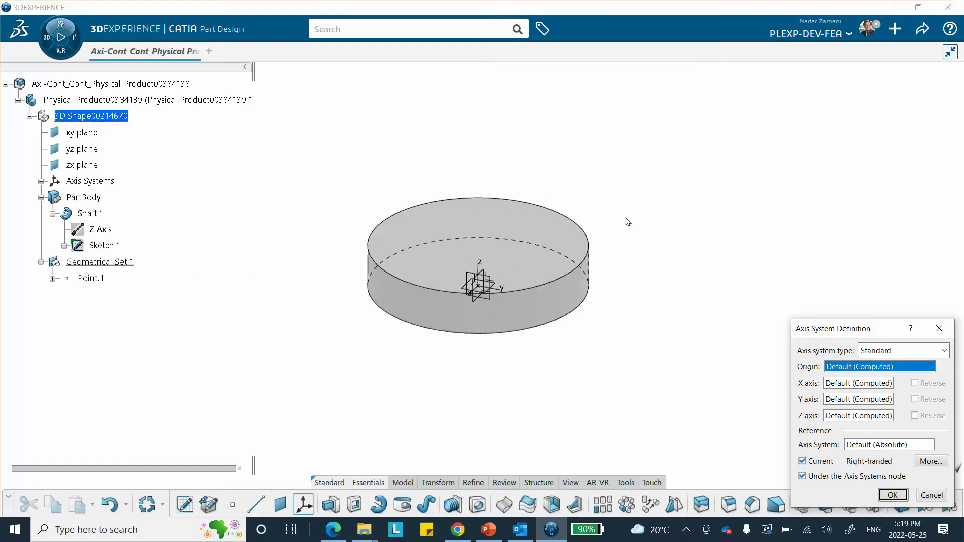
left_click(809, 461)
left_click(888, 495)
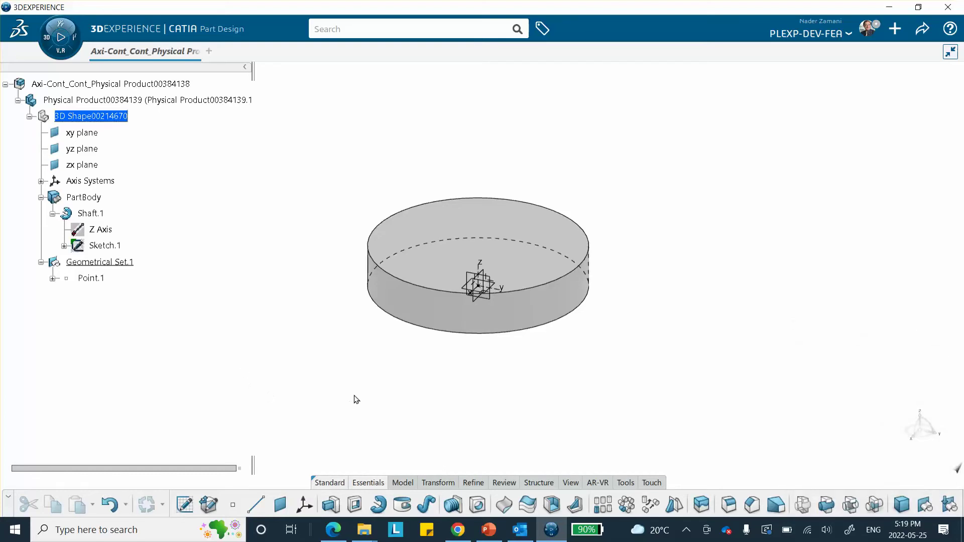
- Browse the existing materials in the database and close the material list
left_click(625, 483)
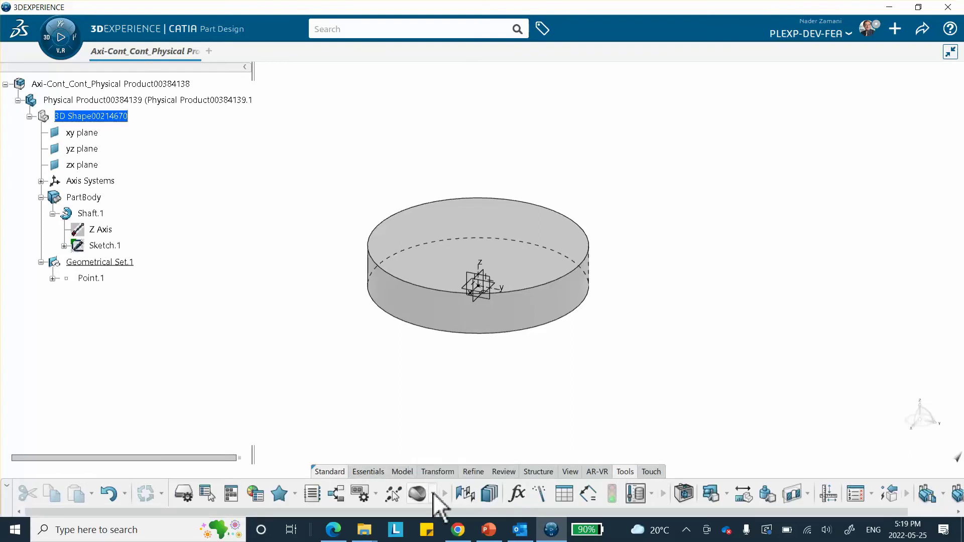
left_click(433, 494)
left_click(444, 376)
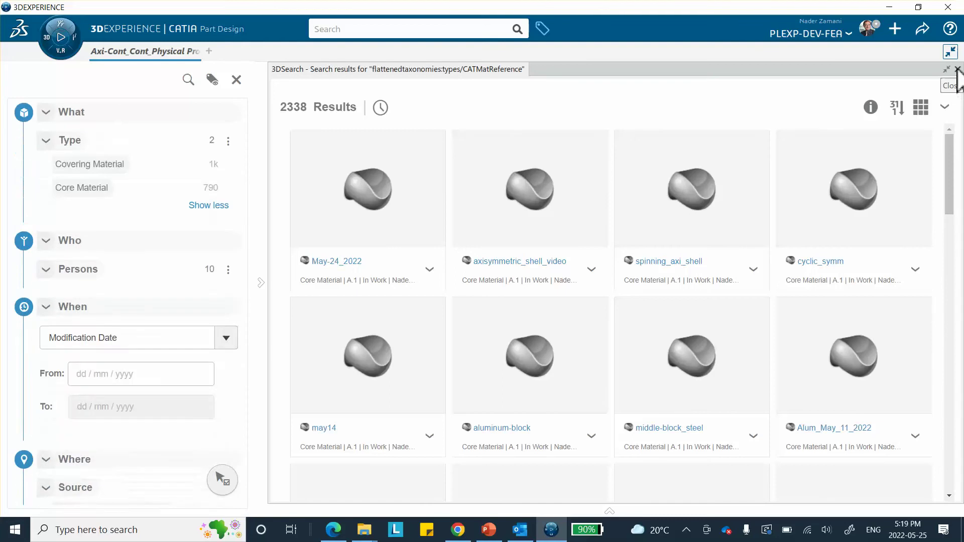
left_click(957, 70)
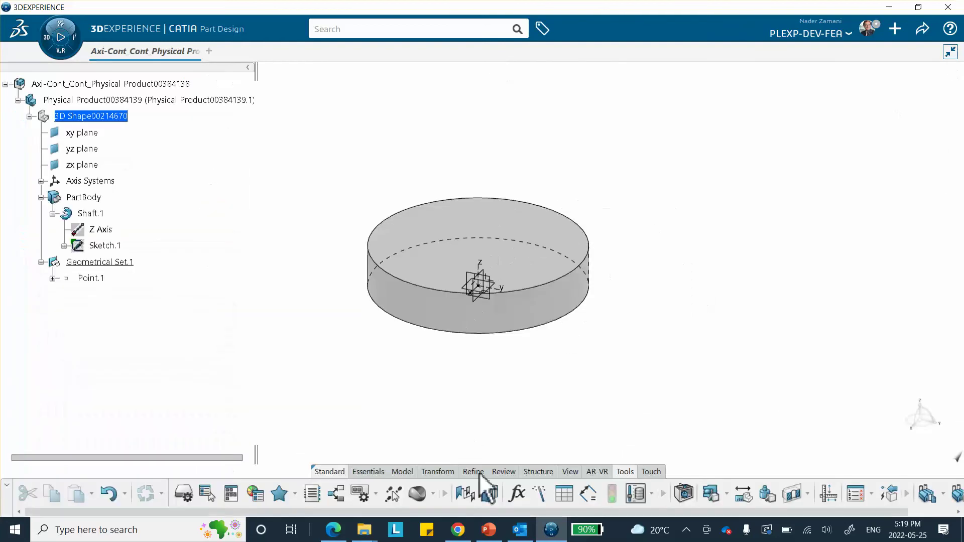
- Create one new core material titled Workpiece
left_click(433, 493)
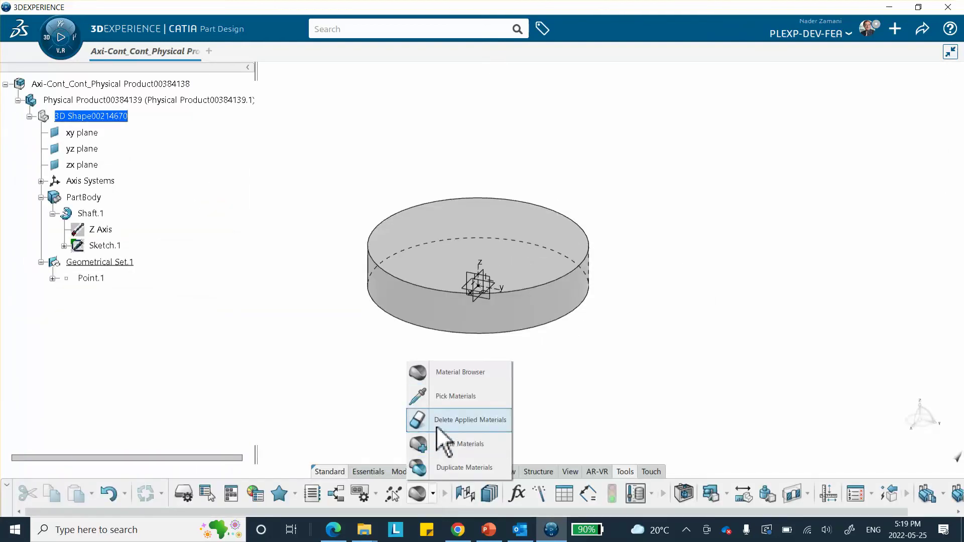
left_click(448, 444)
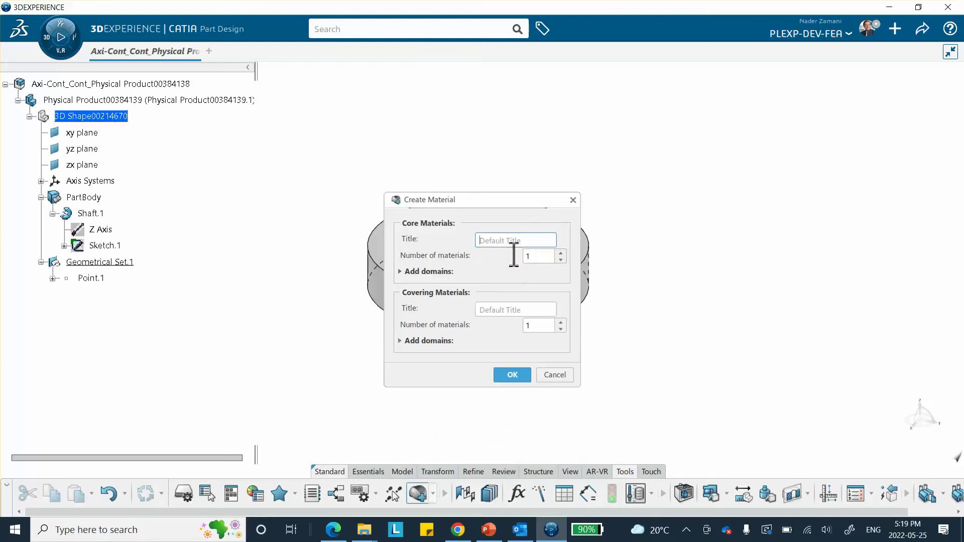
type("B")
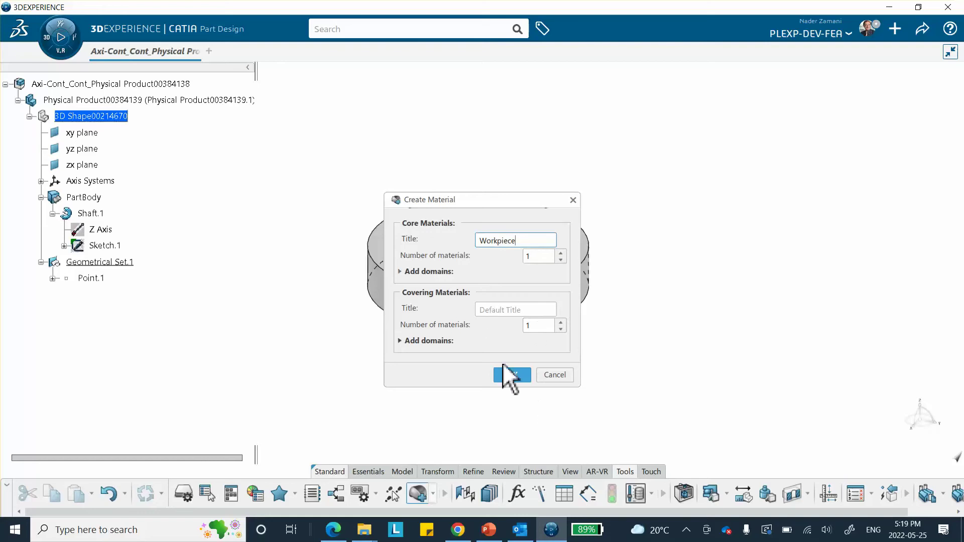
left_click(512, 374)
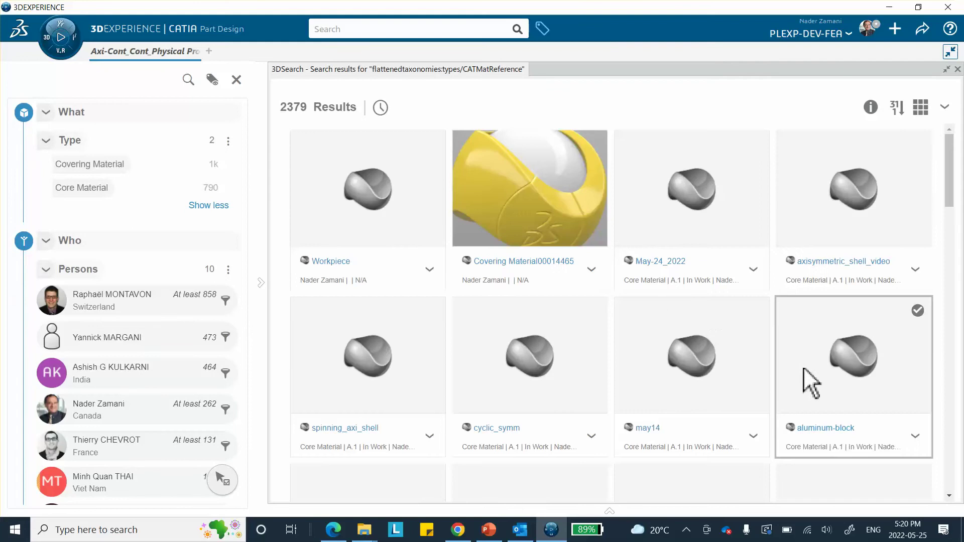
- Apply the Workpiece core material from the search results to Physical Product00384139
left_click(377, 199)
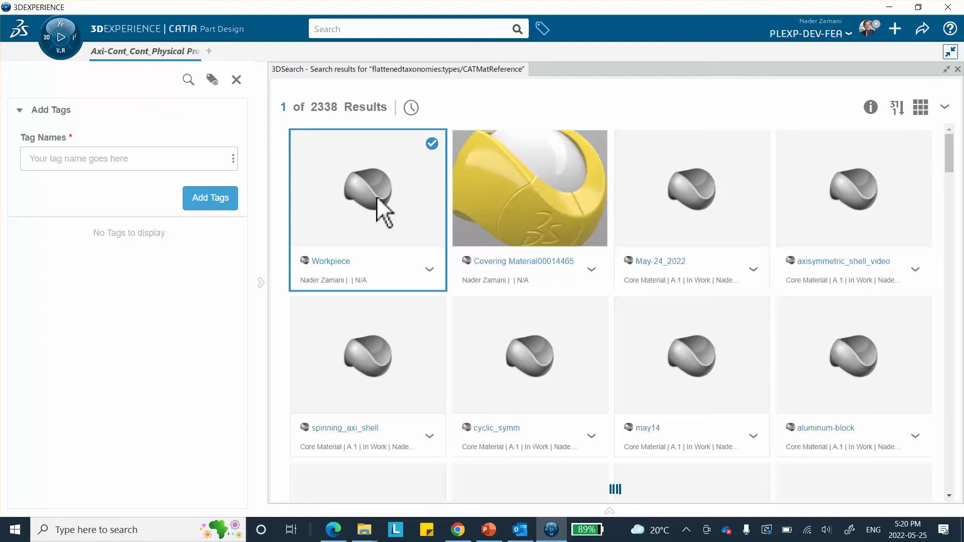
right_click(377, 198)
left_click(407, 222)
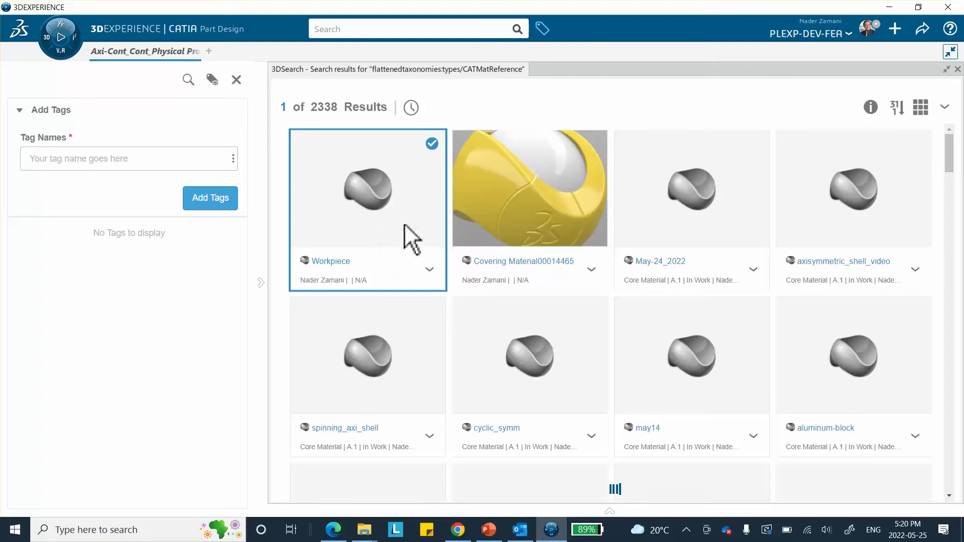
left_click(957, 69)
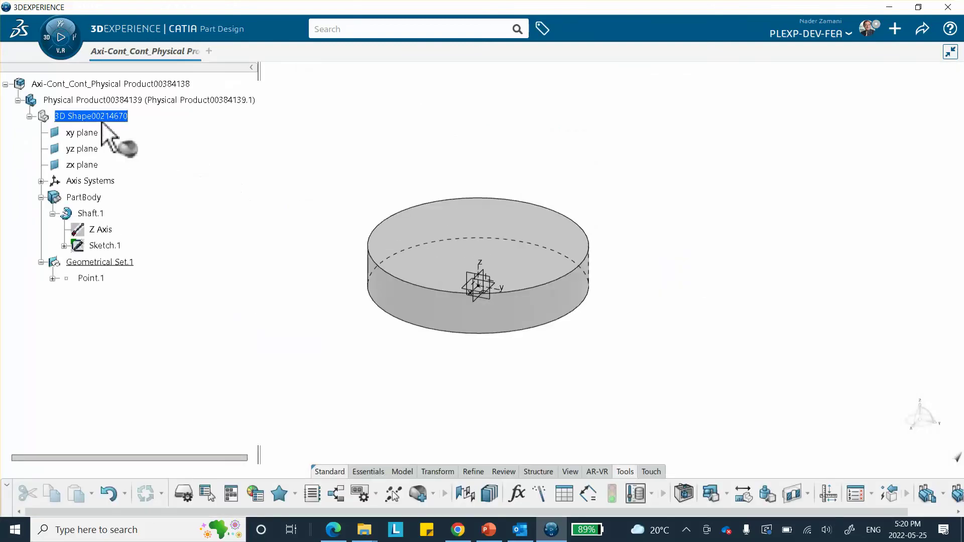
left_click(110, 98)
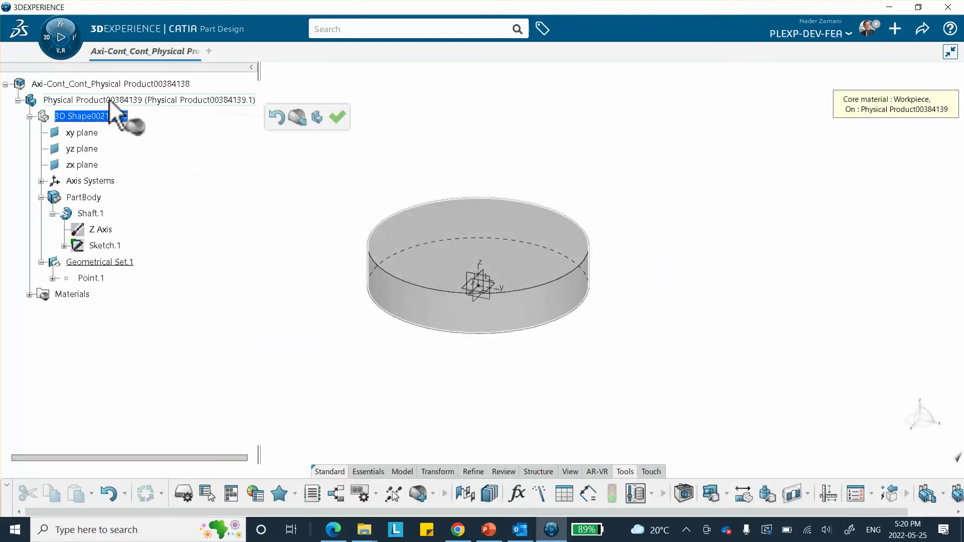
left_click(337, 117)
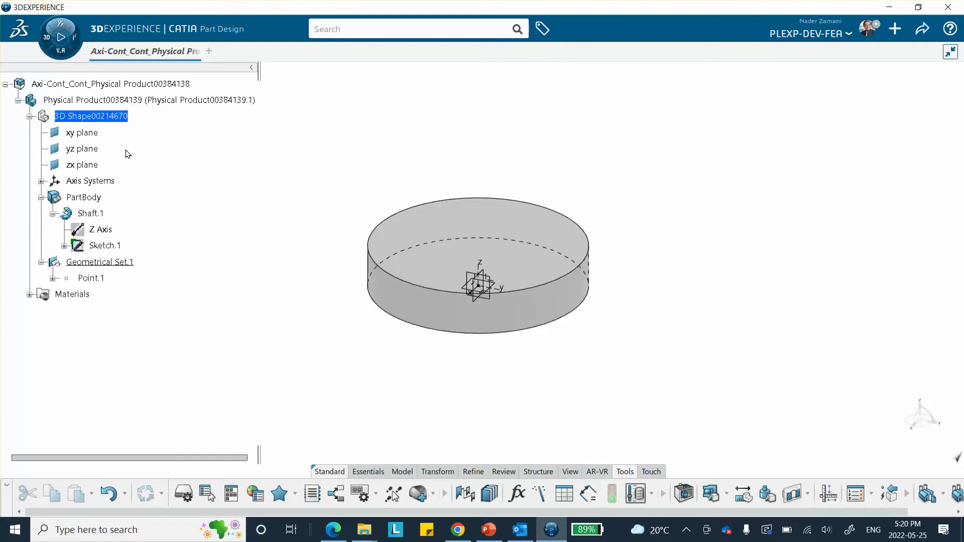
- Expand the Workpiece material in the tree and open its simulation domain definition, moved clear of the tree
left_click(29, 296)
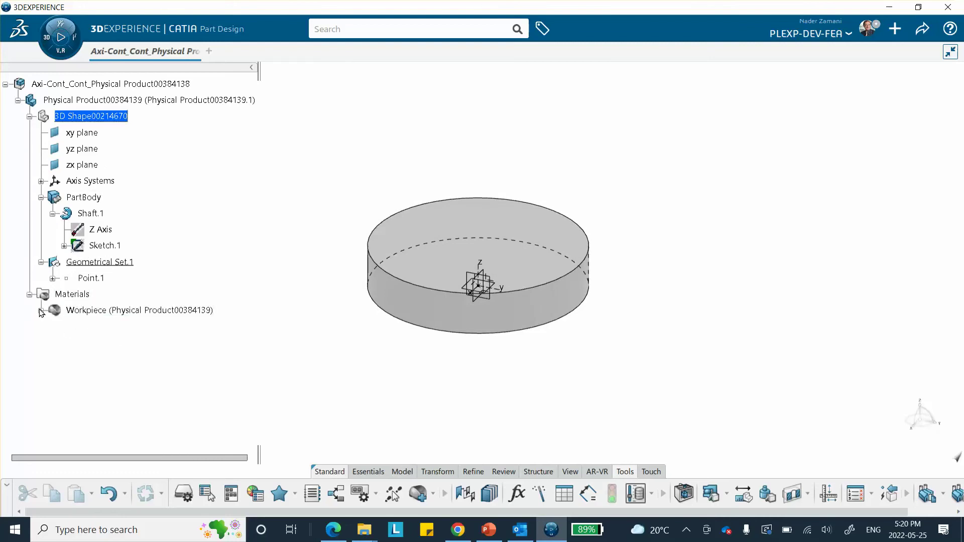
left_click(41, 311)
left_click(132, 326)
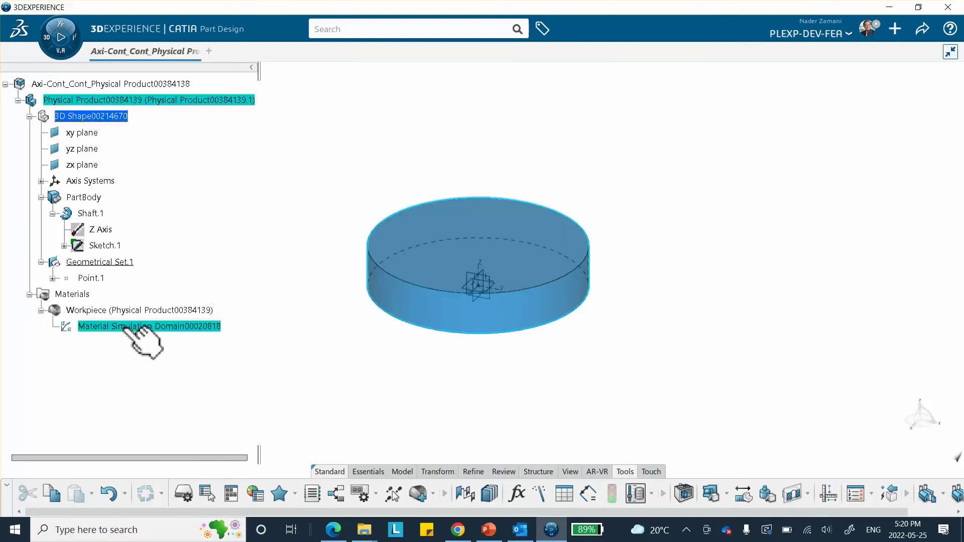
double_click(126, 325)
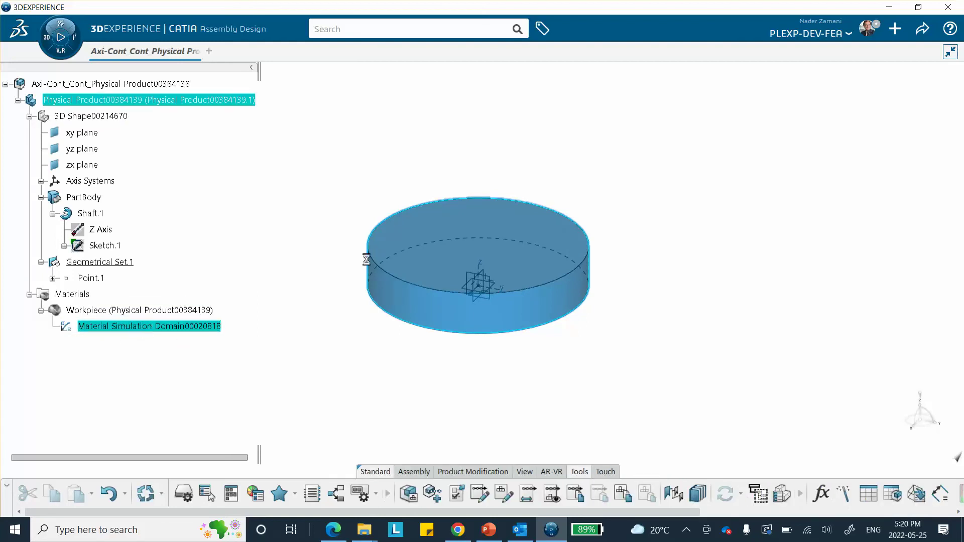
double_click(135, 327)
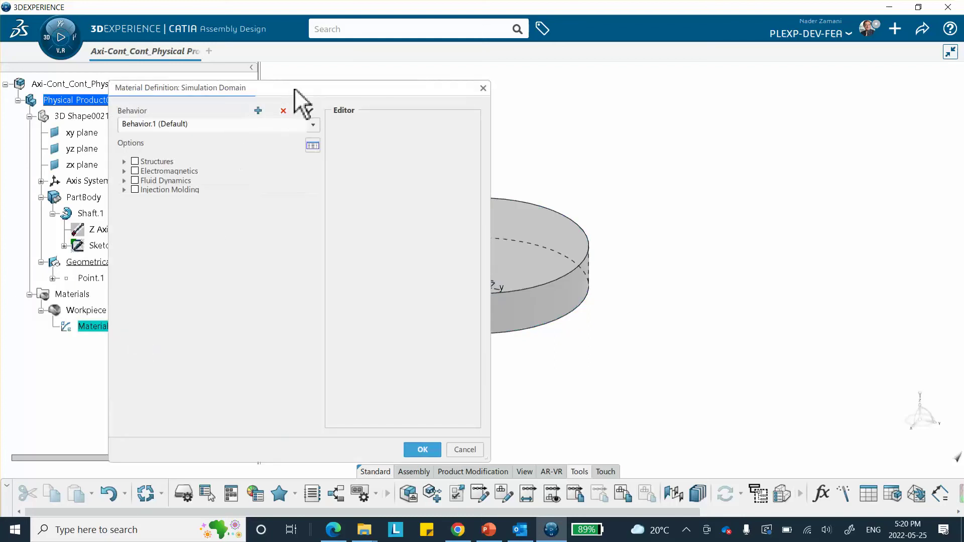
left_click_drag(303, 95, 495, 98)
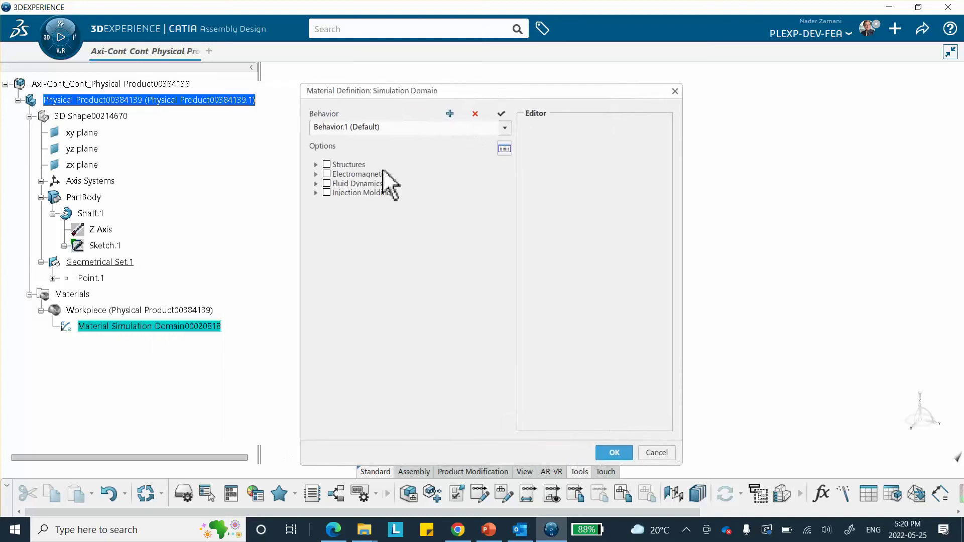
- Set the Abaqus Multiphysics mechanical Elastic properties to a Young's modulus of 100000 MPa and a Poisson's ratio of 0.34
left_click(316, 164)
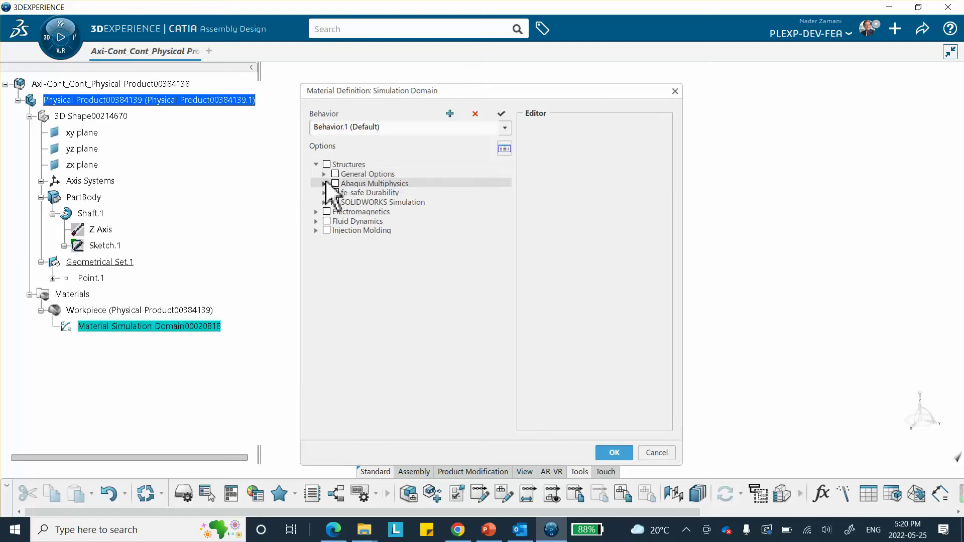
left_click(324, 183)
left_click(332, 193)
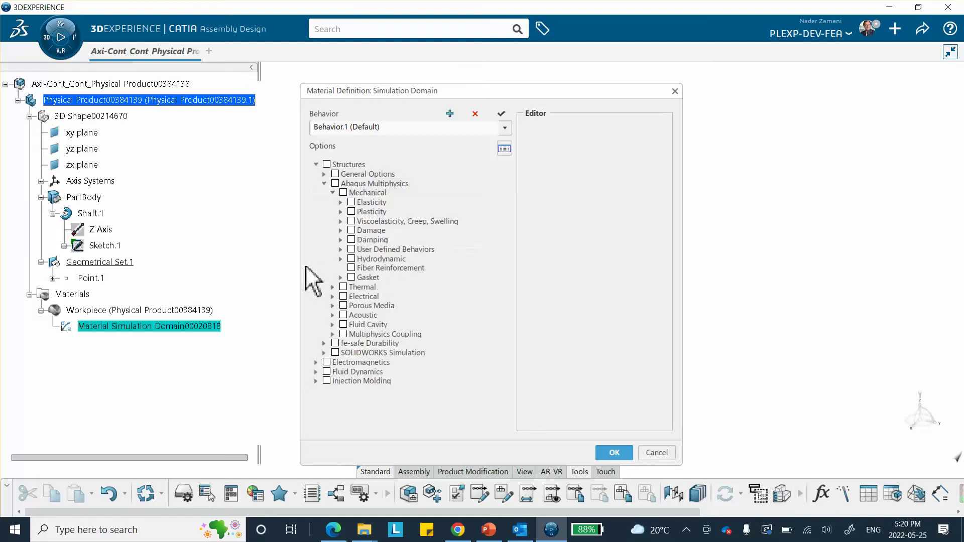
left_click(345, 211)
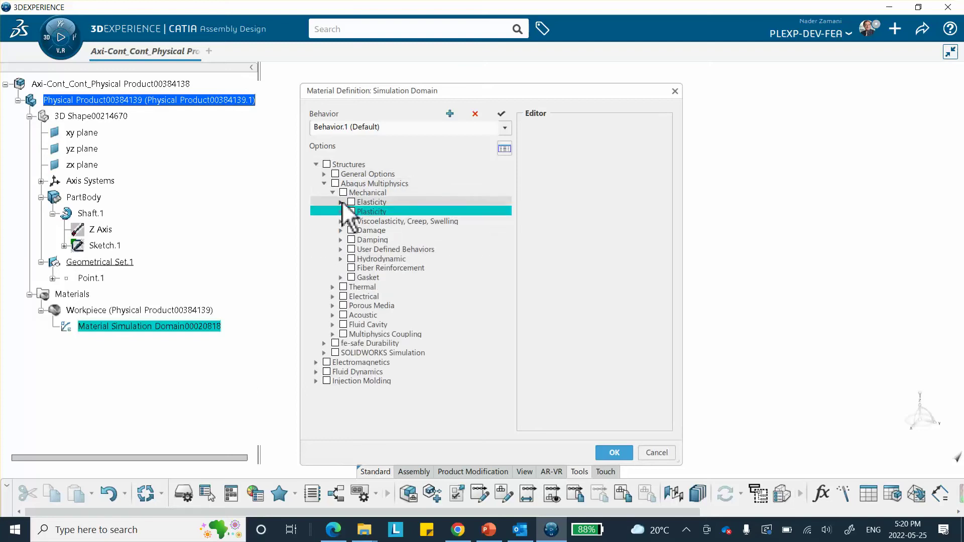
left_click(341, 201)
left_click(365, 211)
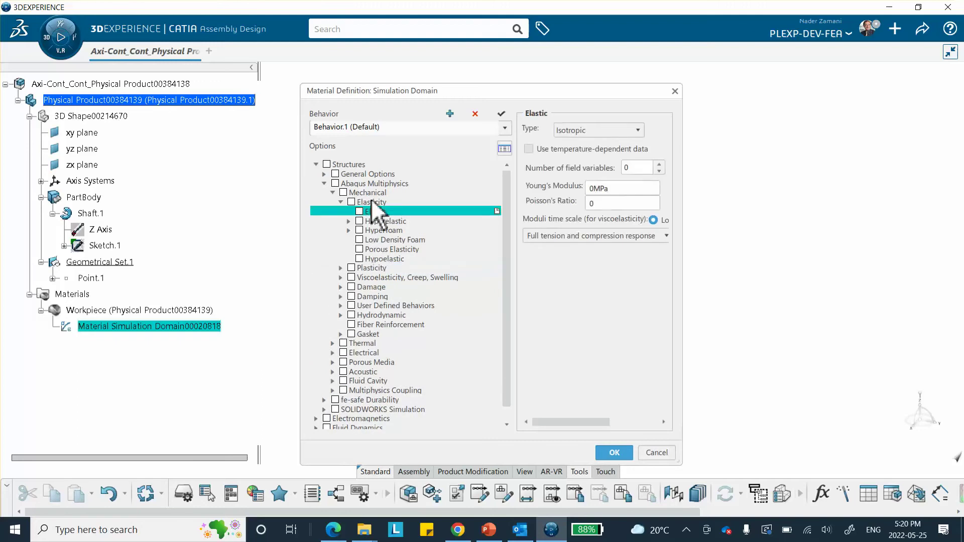
double_click(597, 188)
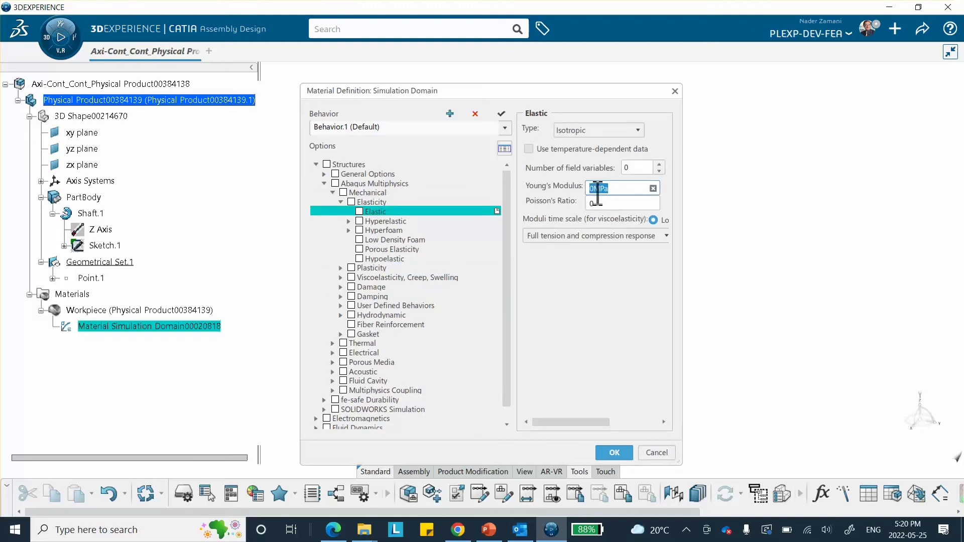
left_click(594, 189)
left_click(611, 203)
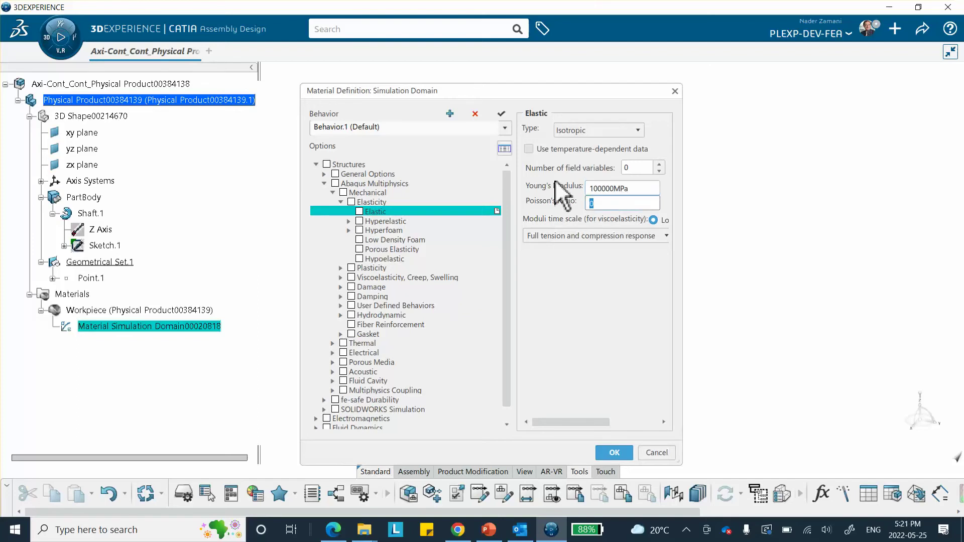
type(".2")
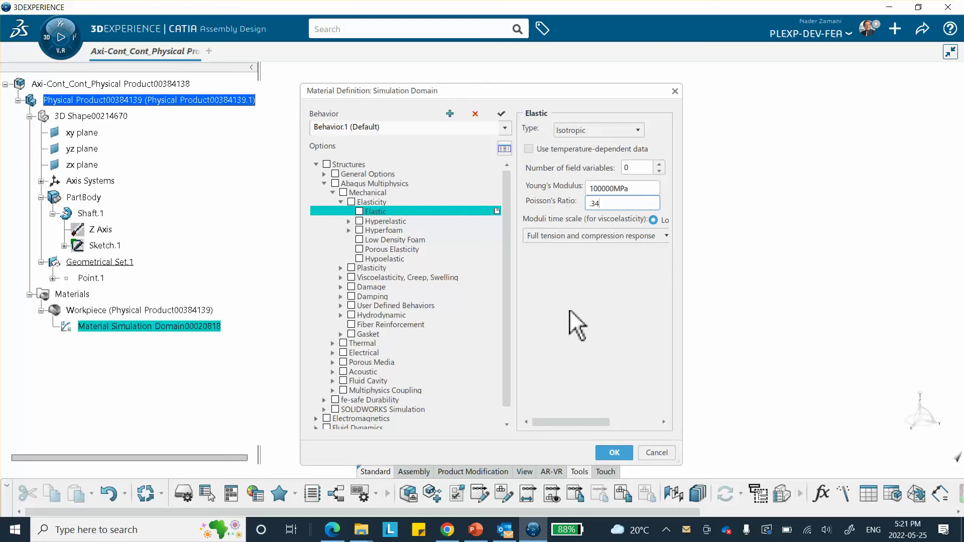
- Switch to the PowerPoint presentation, check the material properties on slide 3, and return to the material definition
left_click(476, 530)
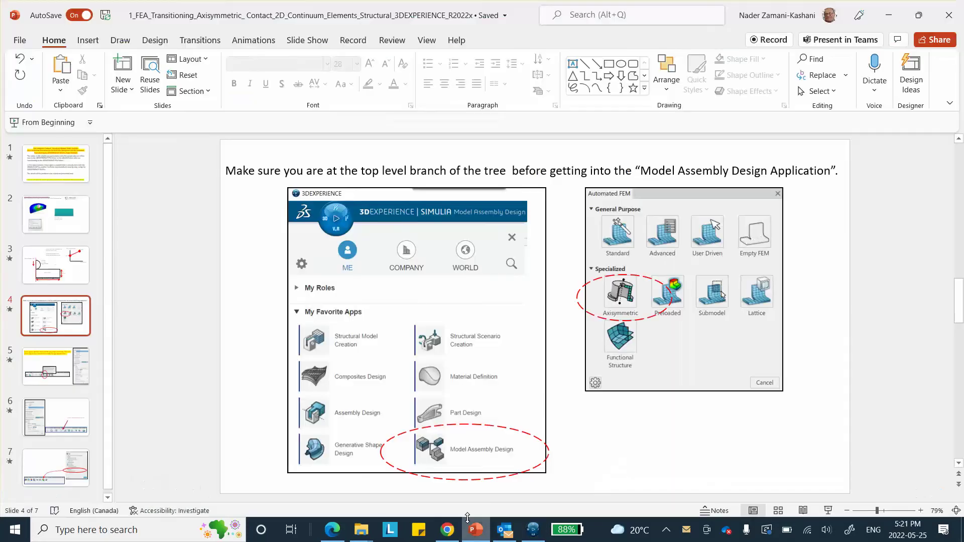
left_click(62, 271)
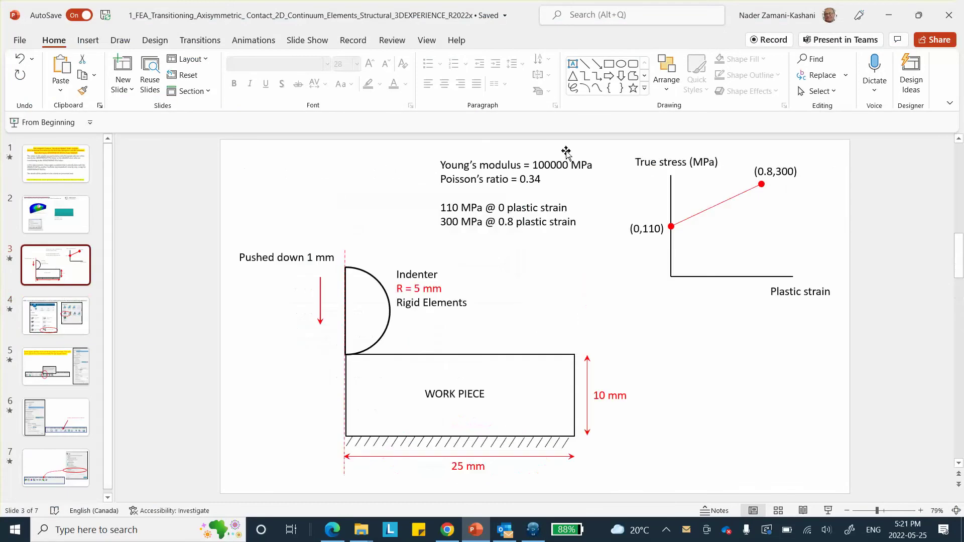
left_click(888, 15)
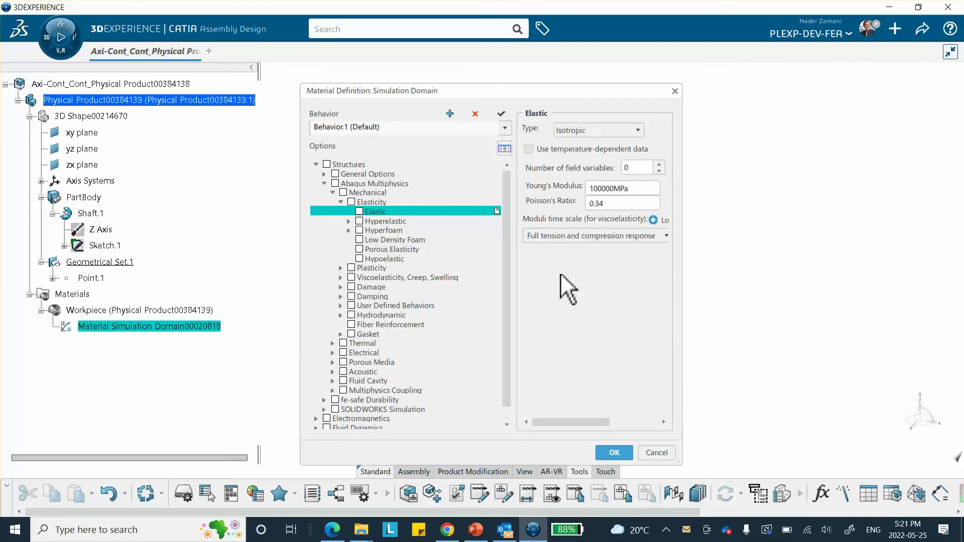
- Enable the Elastic option and the Plastic option under Metal Plasticity, and widen the definition dialog
left_click(351, 203)
left_click(340, 268)
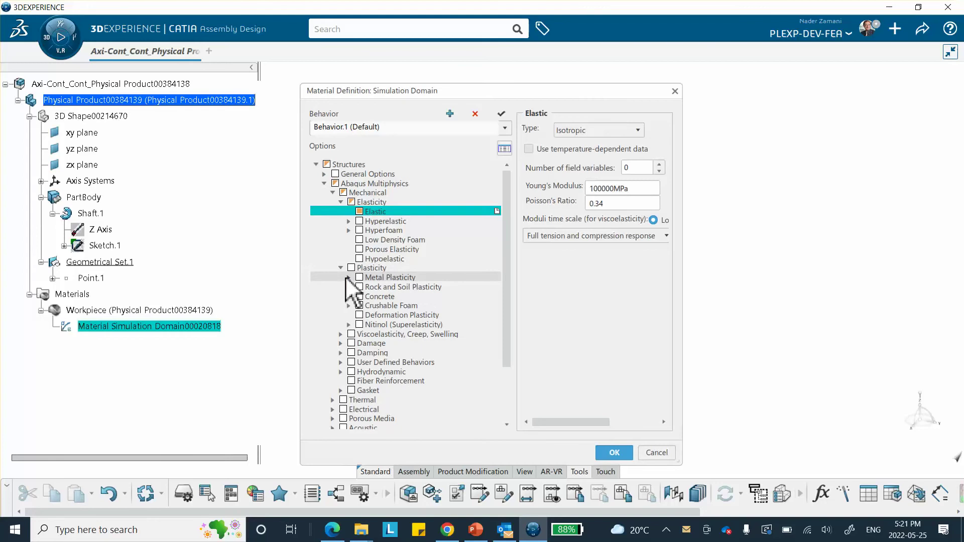
left_click(349, 277)
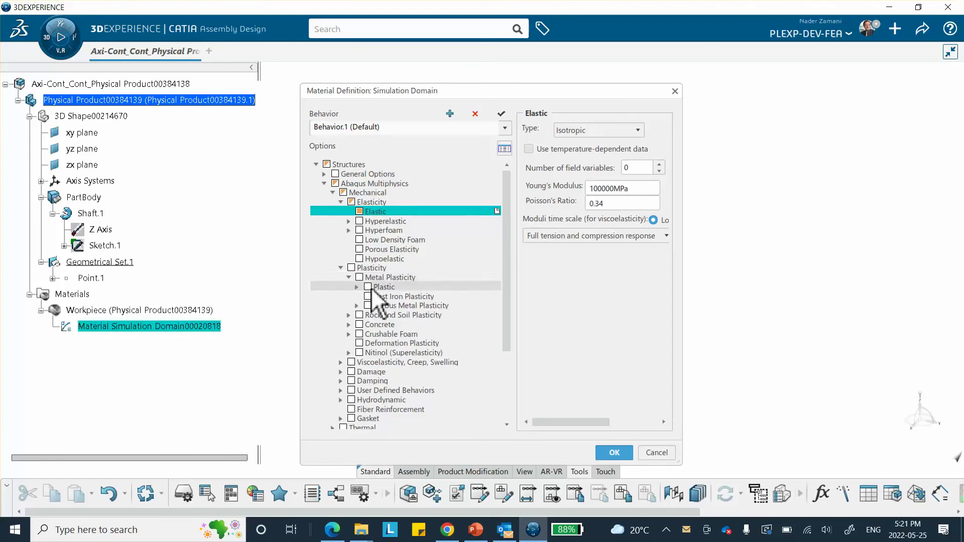
left_click(368, 287)
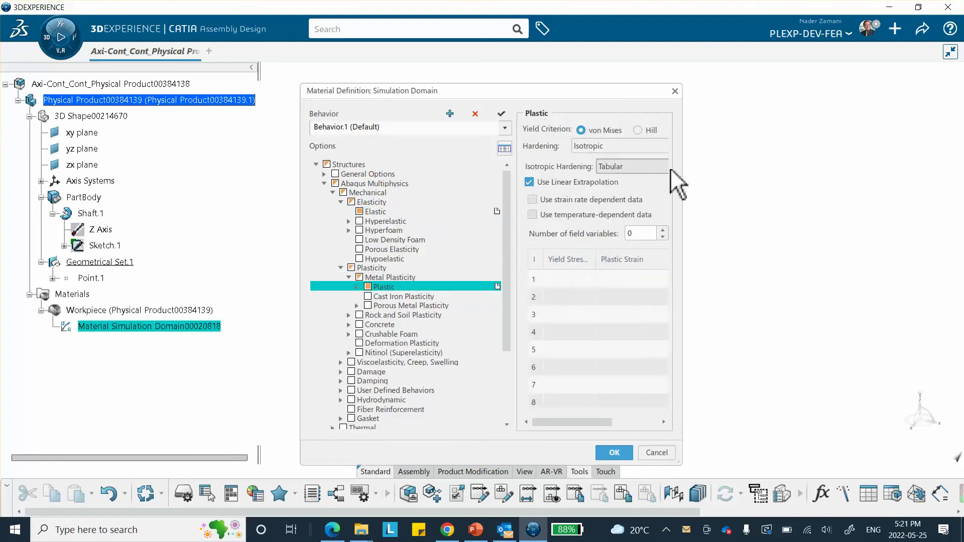
left_click_drag(688, 168, 757, 172)
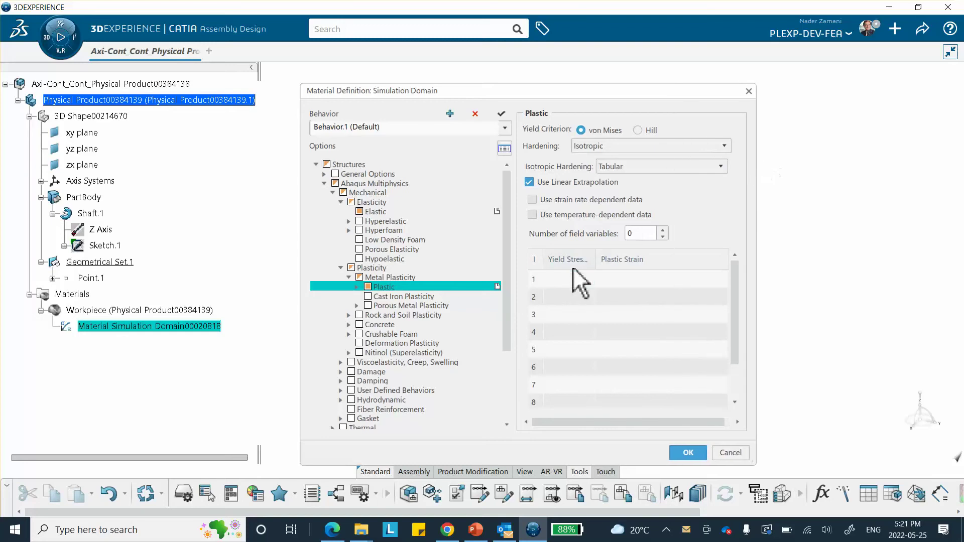
- Fill the first row of the plastic hardening table with yield stress 110 and plastic strain 0
left_click(568, 279)
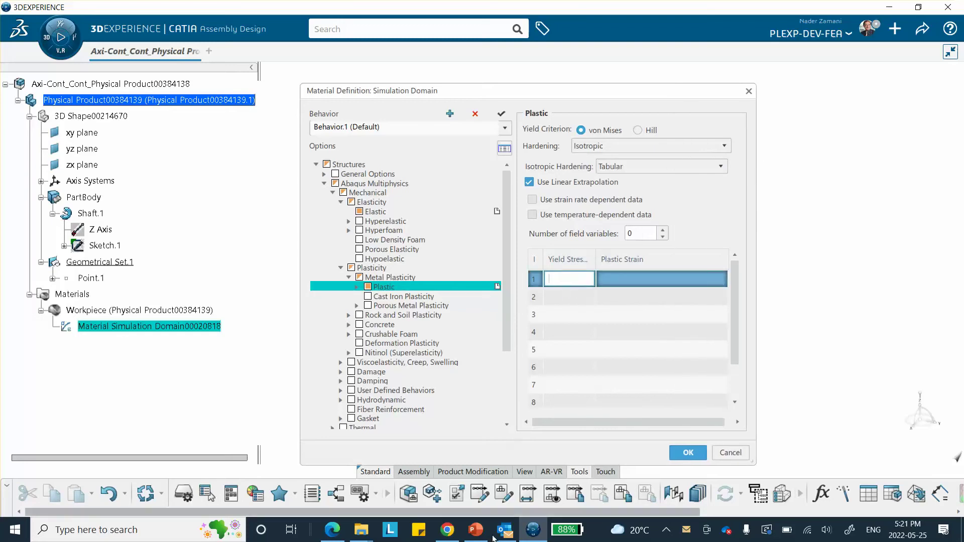
mouse_move(477, 528)
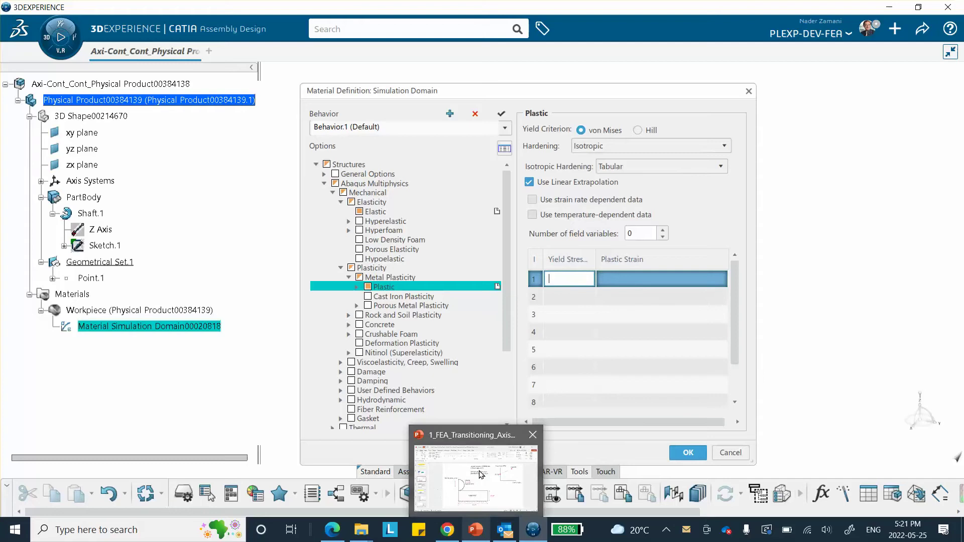
mouse_move(479, 472)
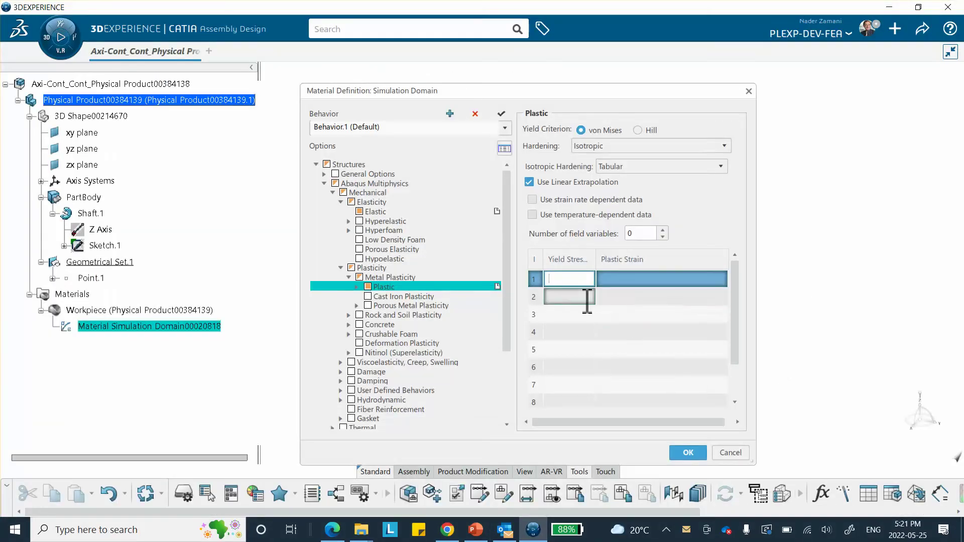
type("0")
left_click(618, 279)
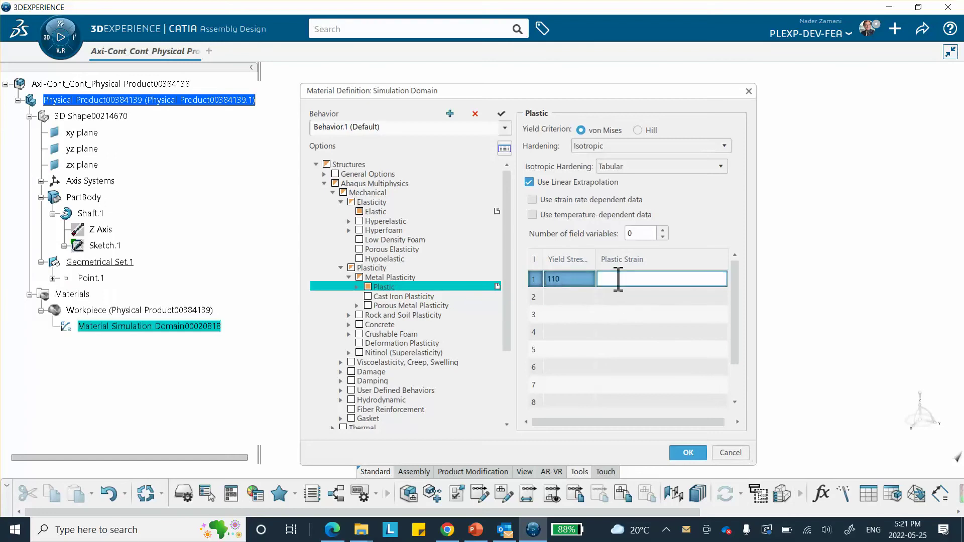
type("0")
- Check the second hardening point on the PowerPoint slide, and fill the table's second row with yield stress 300 and plastic strain 0.8
left_click(571, 297)
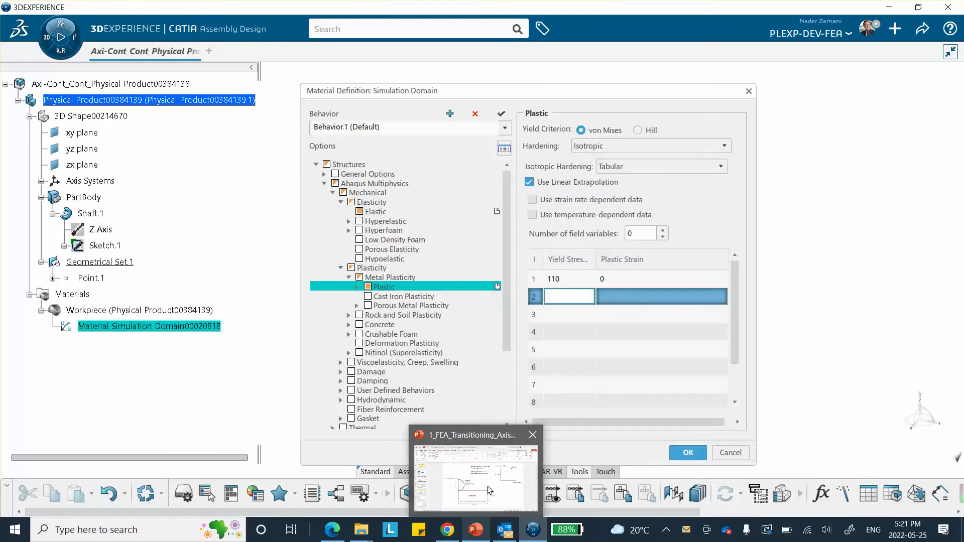
left_click(489, 482)
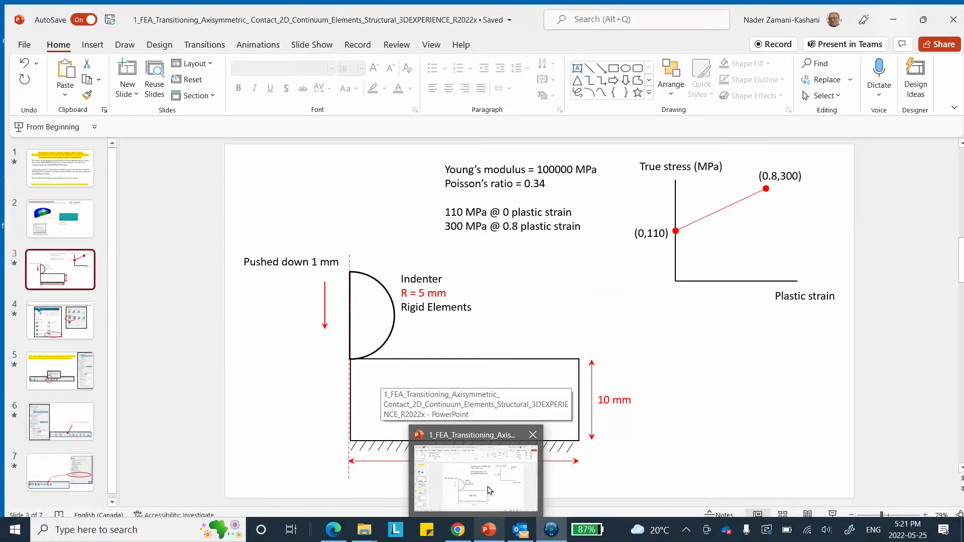
key("alt+Tab")
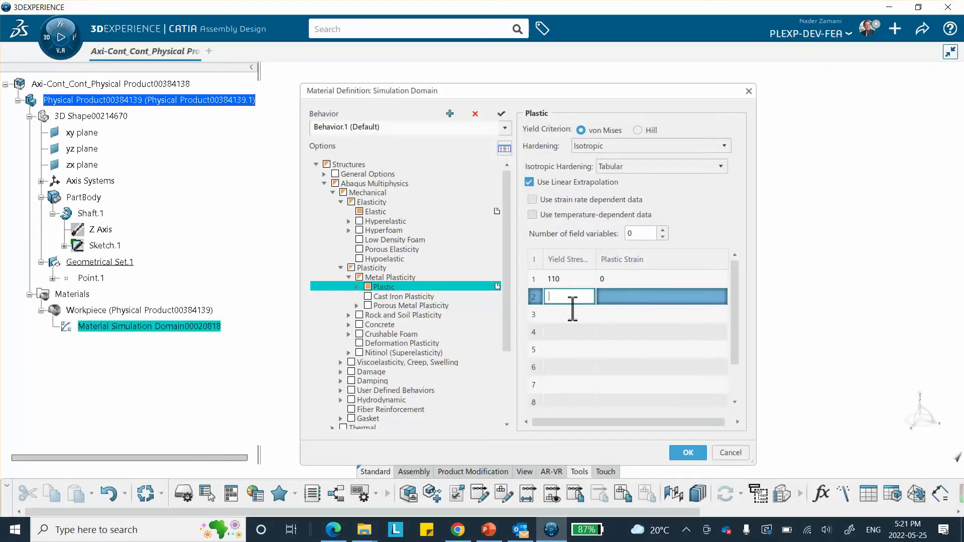
type("00")
left_click(623, 296)
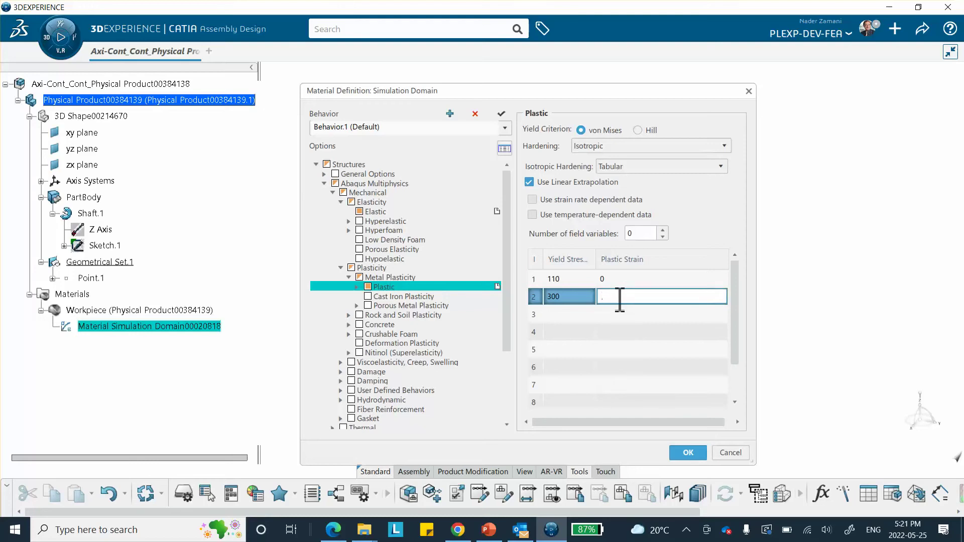
type(".8")
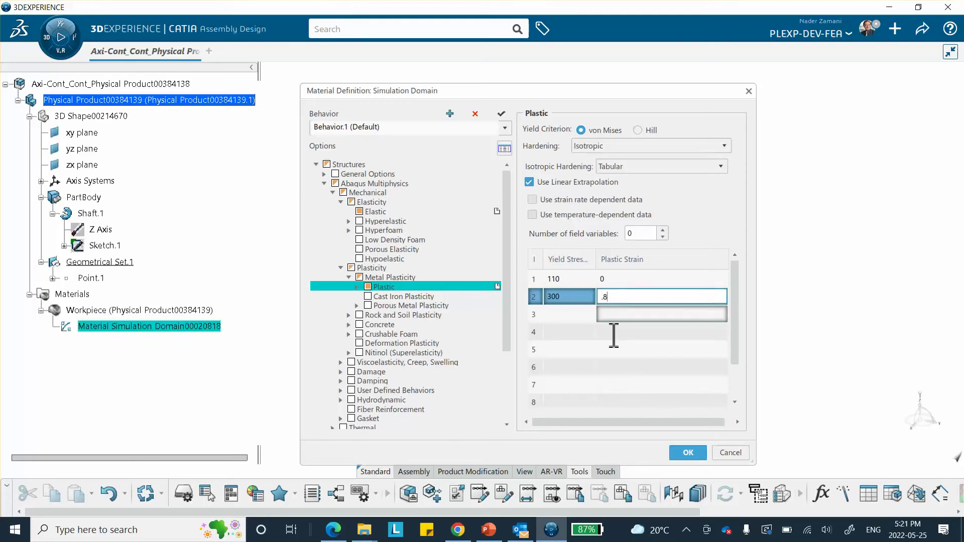
- Plot the yield stress versus plastic strain curve from the hardening table, close the plot, and accept the material definition
right_click(651, 281)
left_click(674, 339)
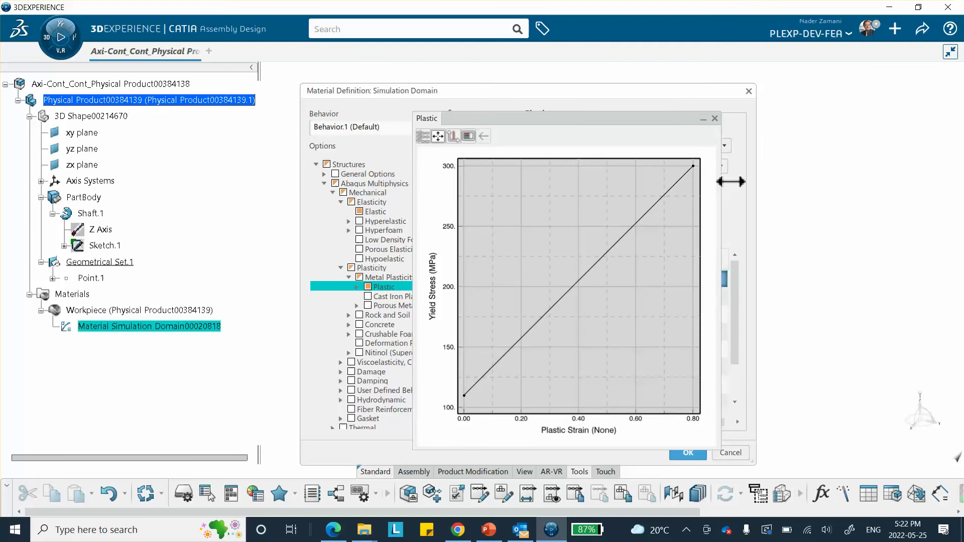
left_click(713, 119)
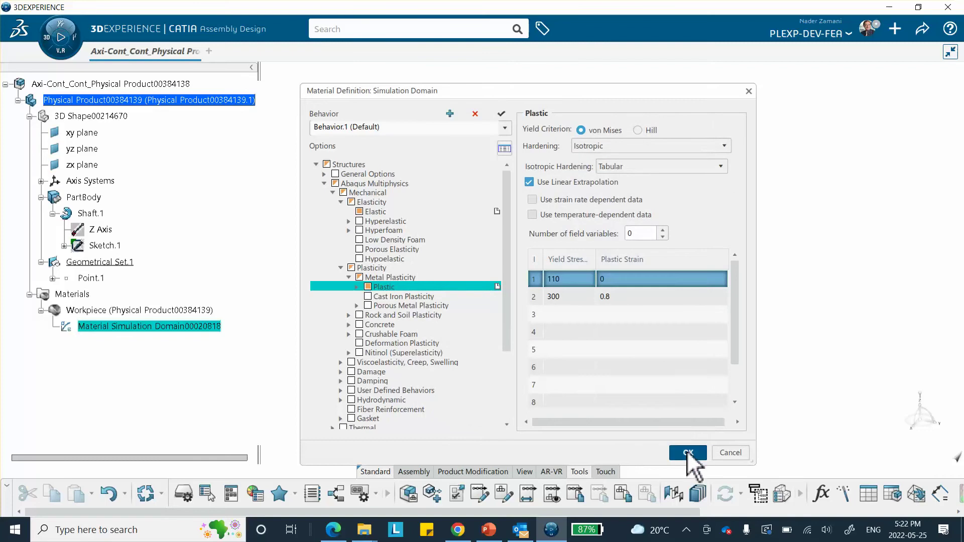
left_click(688, 453)
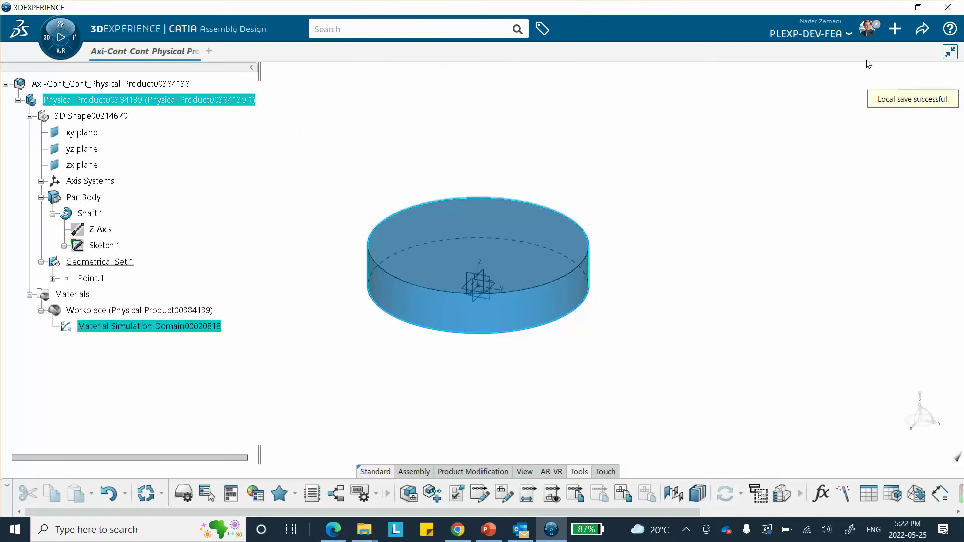
- Save the model and insert a new 3D Part under the root product Axi-Cont_Cont
left_click(922, 30)
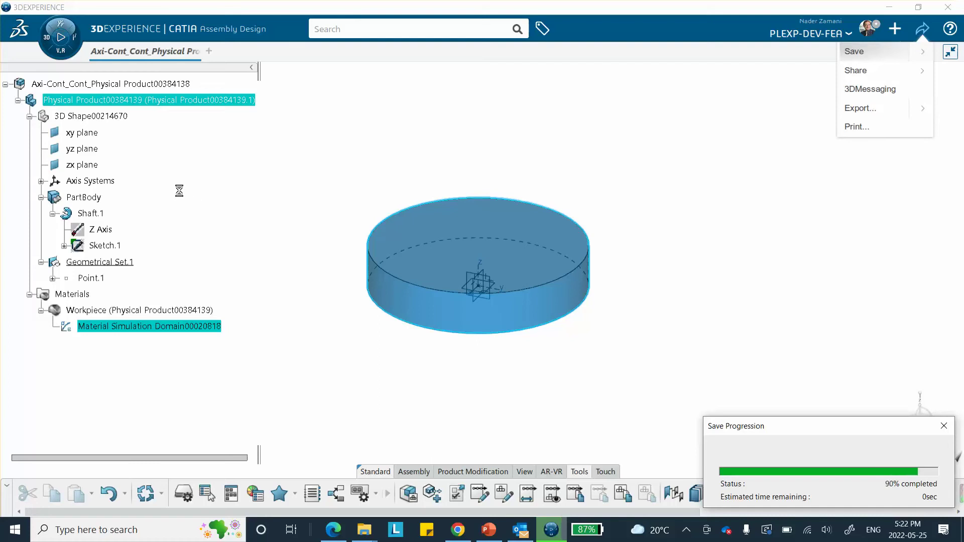
mouse_move(147, 96)
left_mouse_down()
mouse_move(159, 98)
mouse_move(151, 90)
left_mouse_up()
right_click(151, 90)
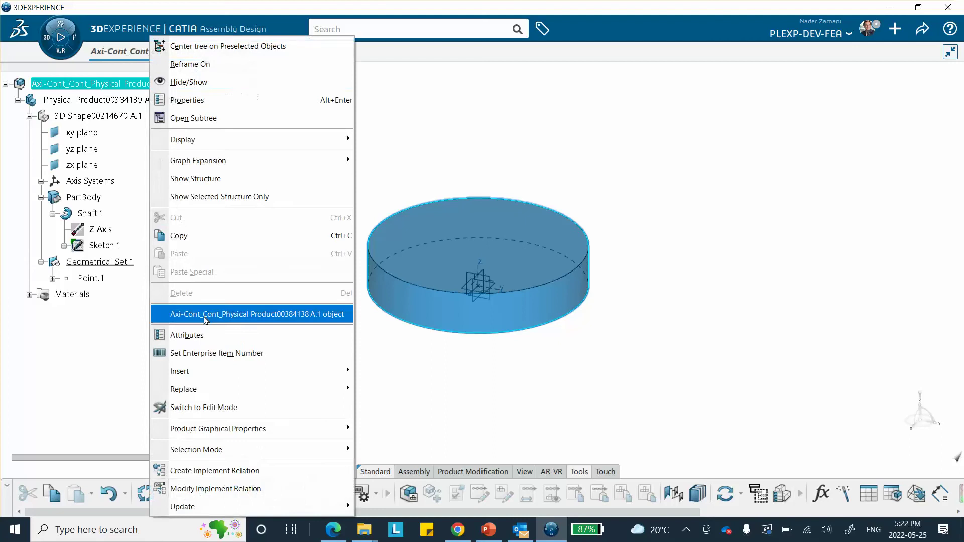
mouse_move(225, 376)
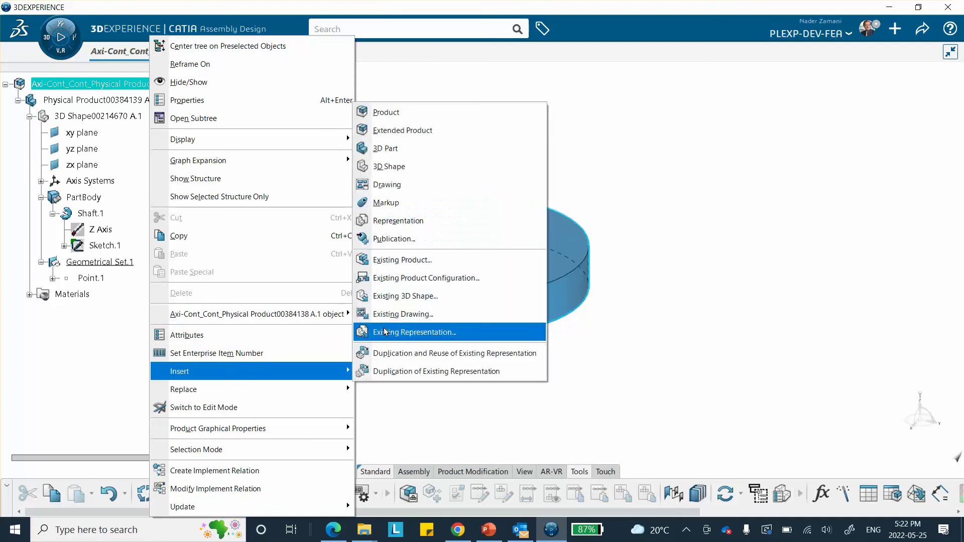
left_click(397, 154)
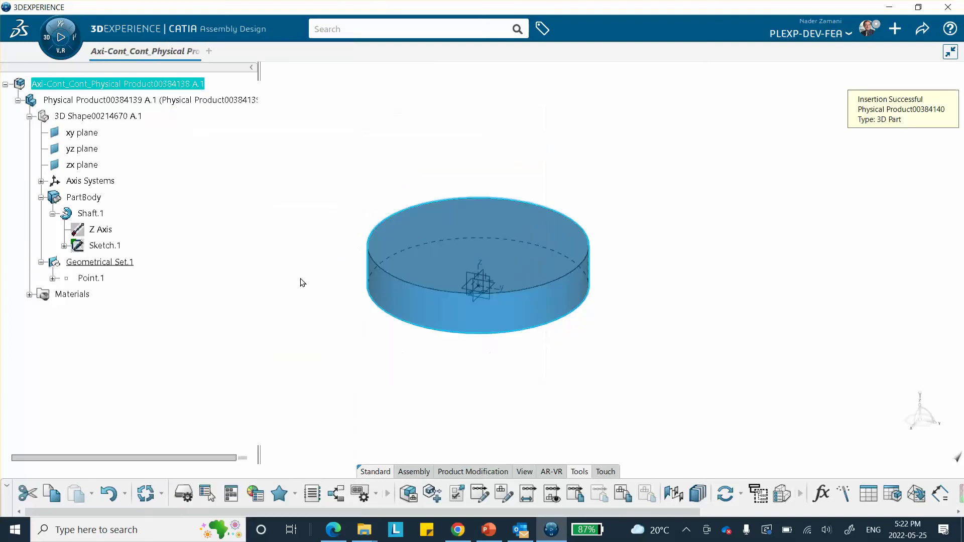
- Open the new part's 3D Shape in Part Design and start a sketch on its yz plane
left_click(19, 311)
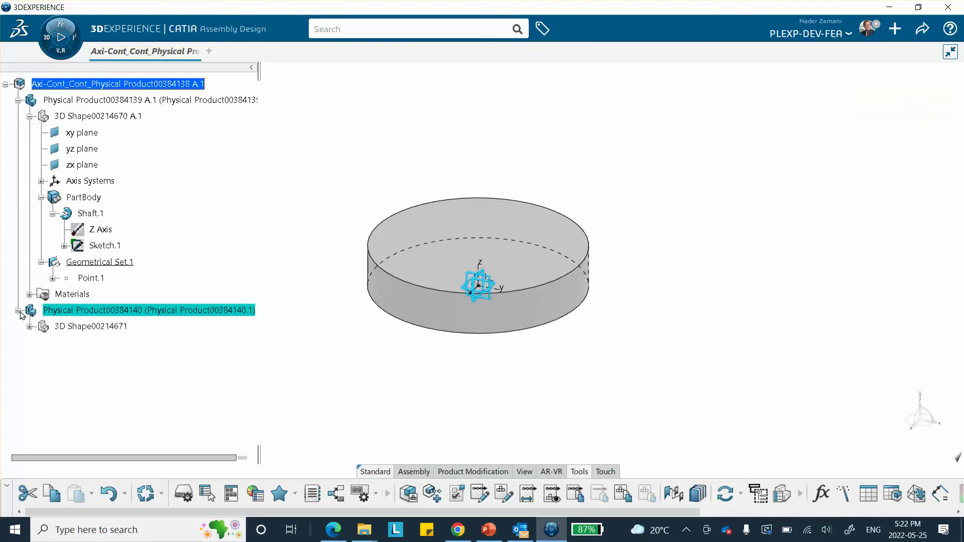
left_click(74, 326)
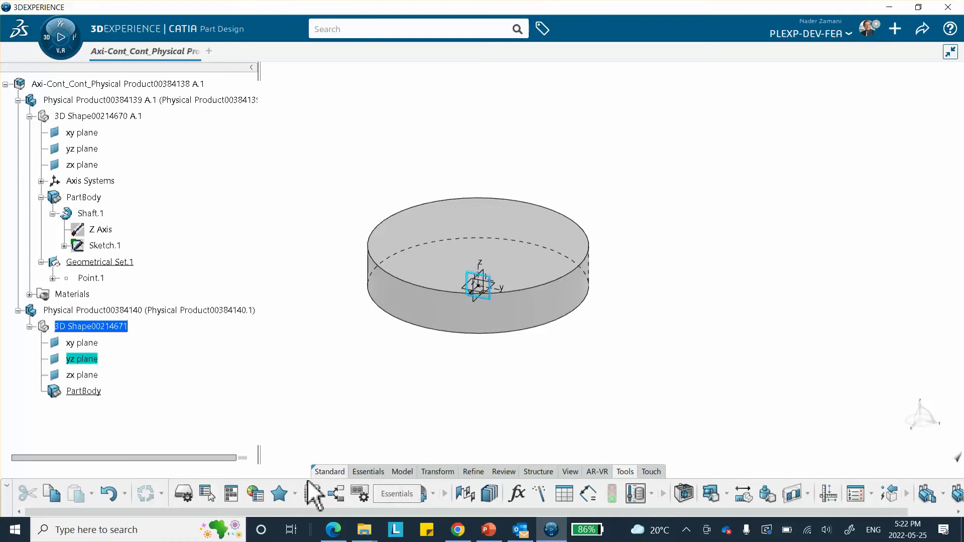
left_click(185, 504)
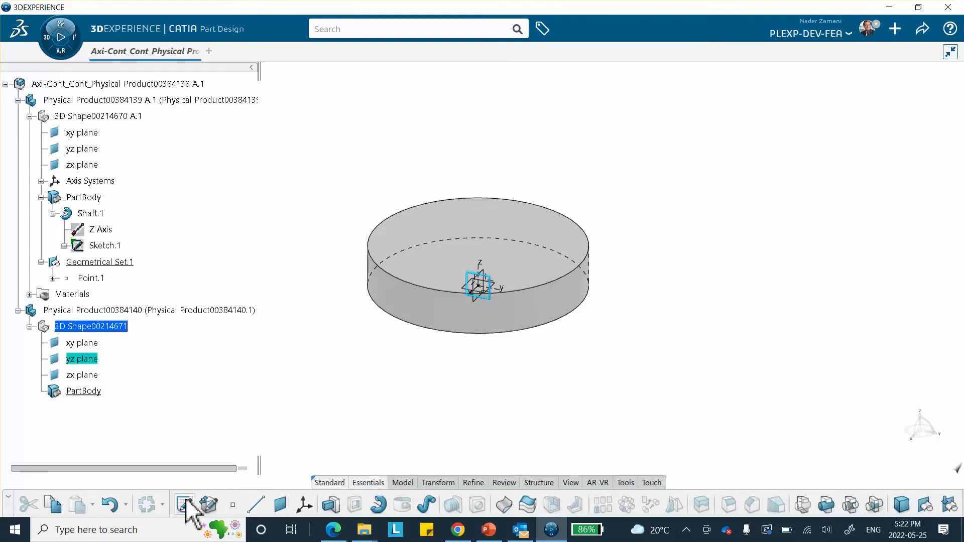
left_click(497, 303)
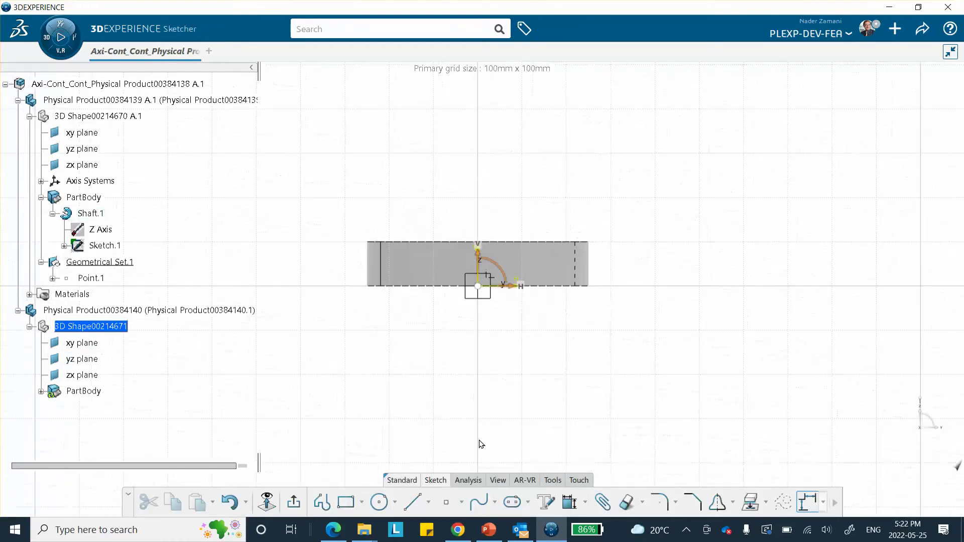
- Sketch a half-circle Arc of about 9.9 mm radius above the disk, centred on the vertical axis about 36 mm above the origin
left_click(394, 503)
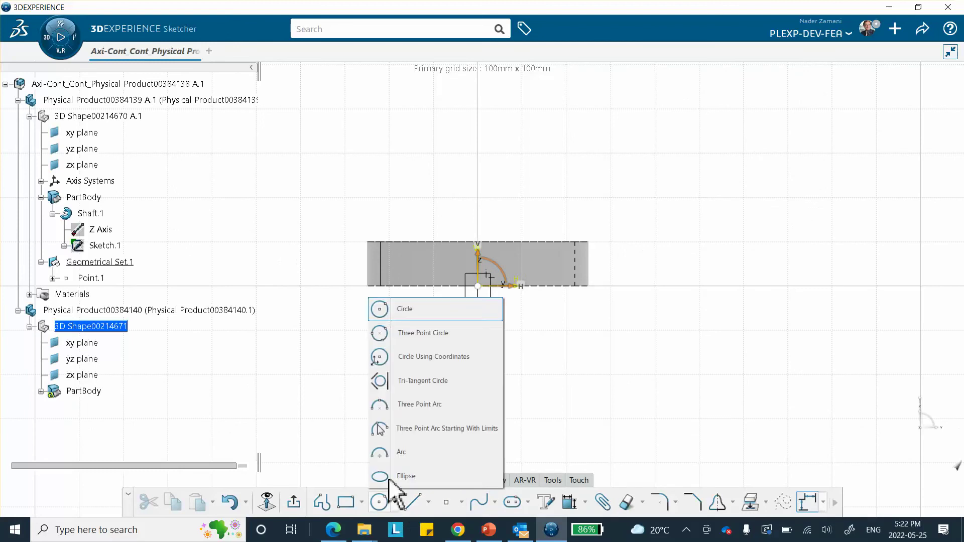
left_click(382, 453)
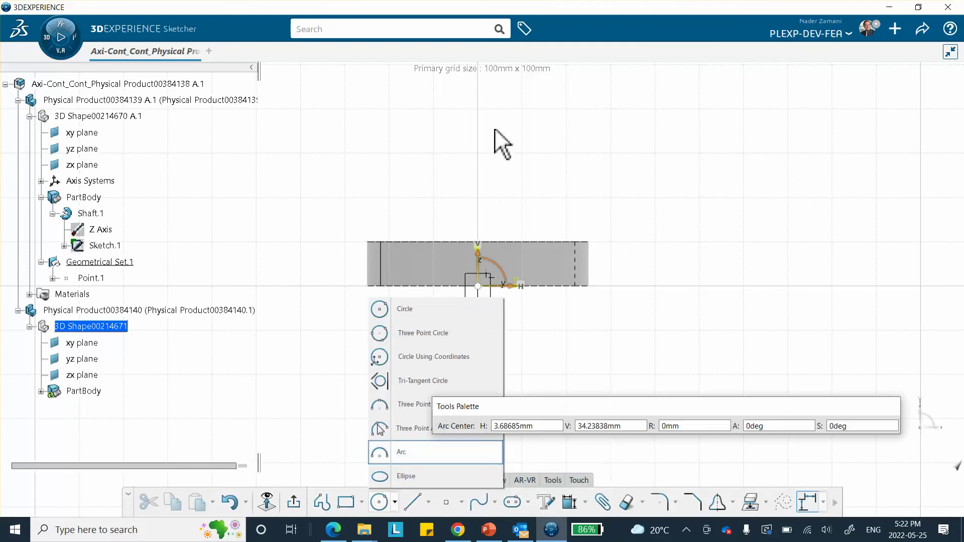
left_click(481, 133)
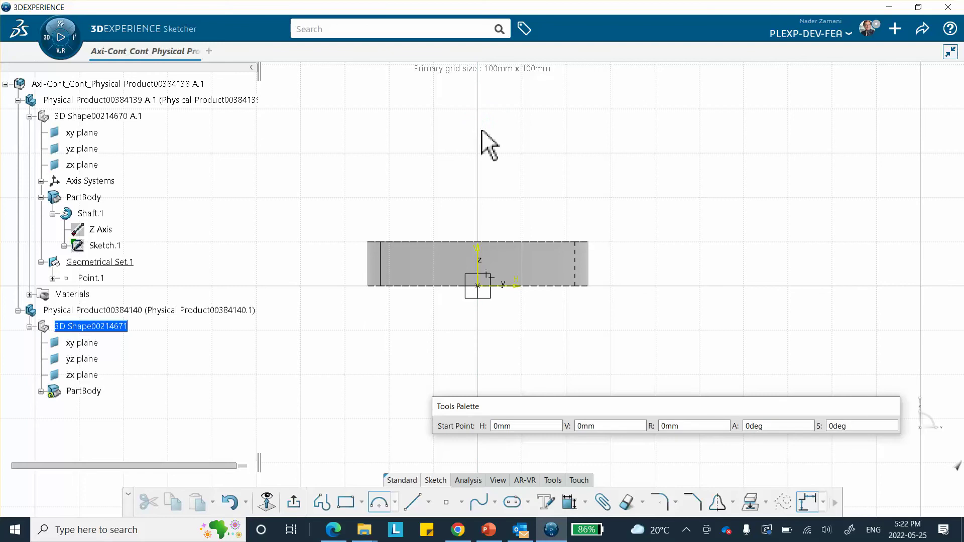
key("Escape")
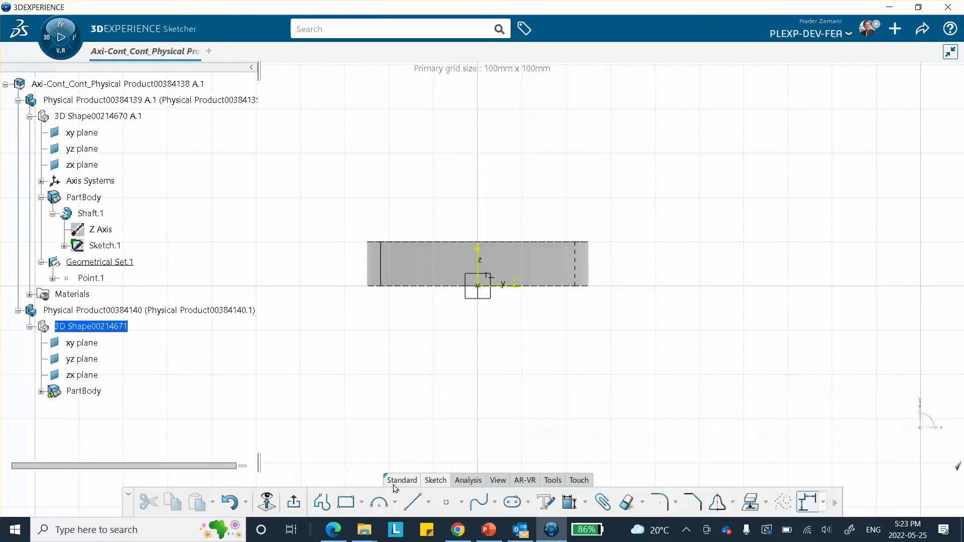
left_click(378, 502)
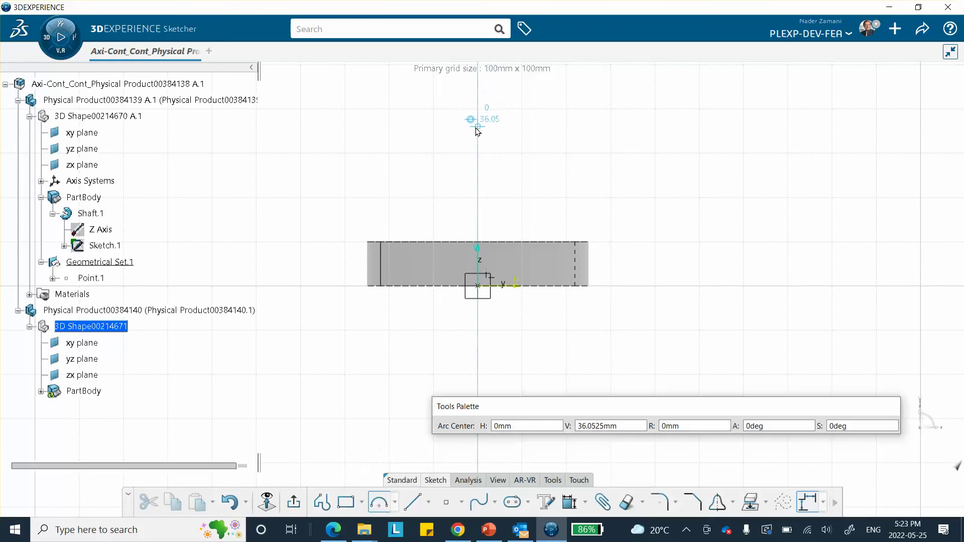
left_click(478, 128)
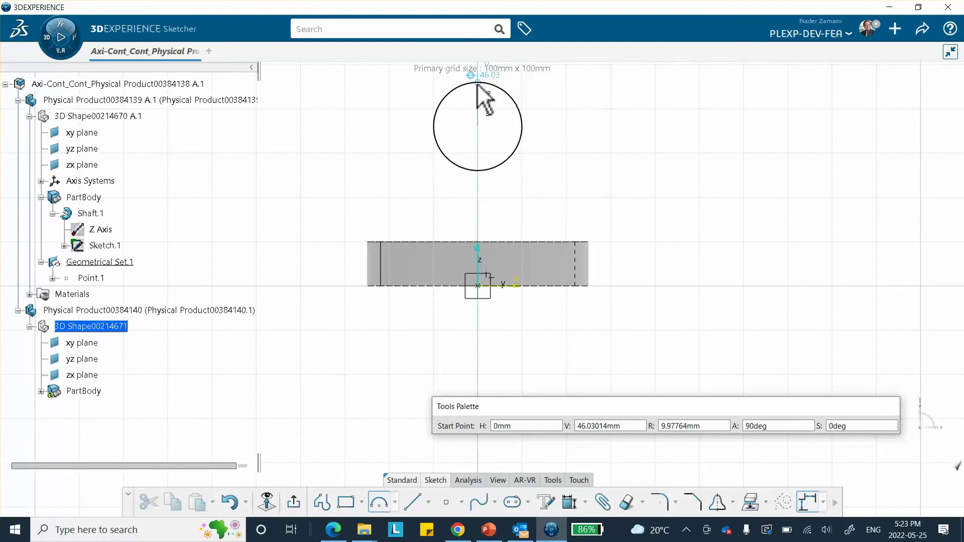
left_click(479, 83)
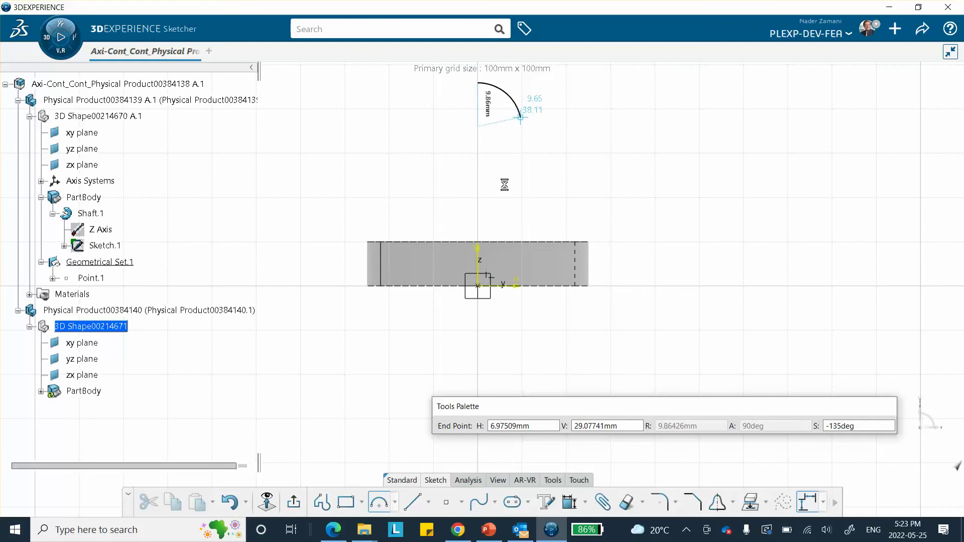
left_click(481, 198)
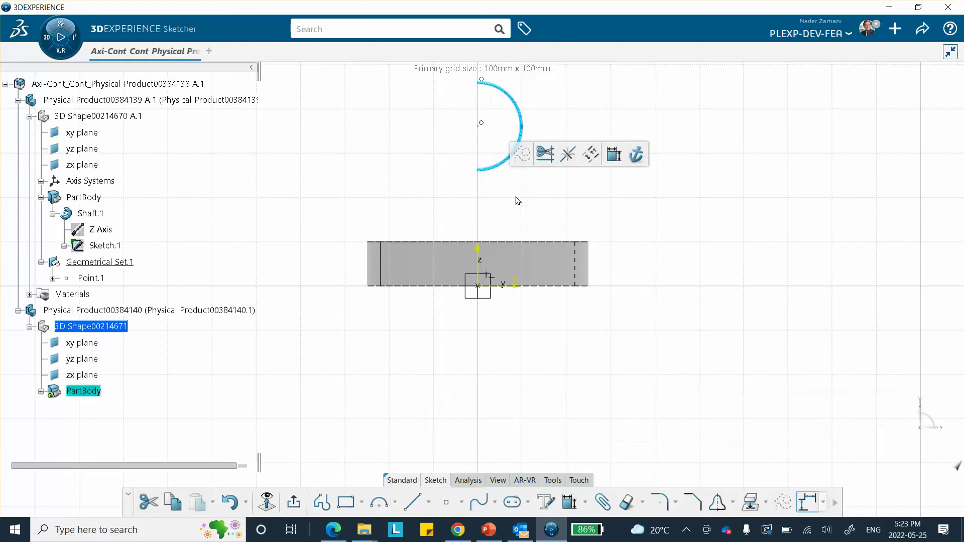
left_click(688, 204)
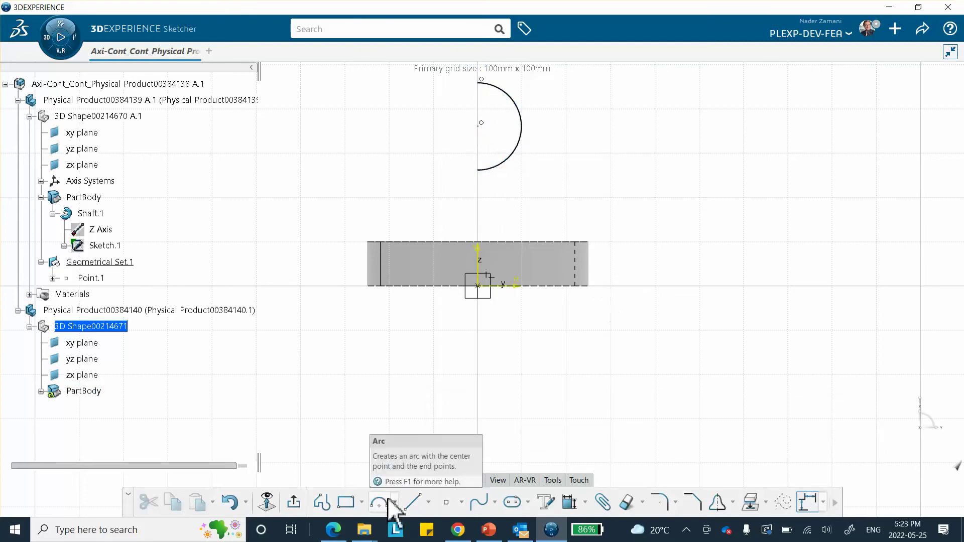
- Dimension the half-circle arc's radius and set it to 5 mm
left_click(569, 502)
left_click(520, 146)
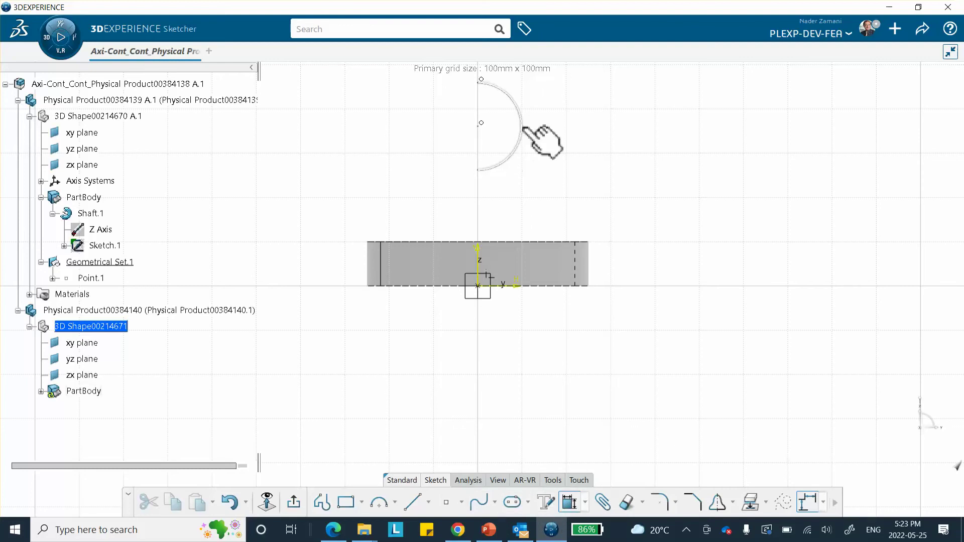
left_click(585, 122)
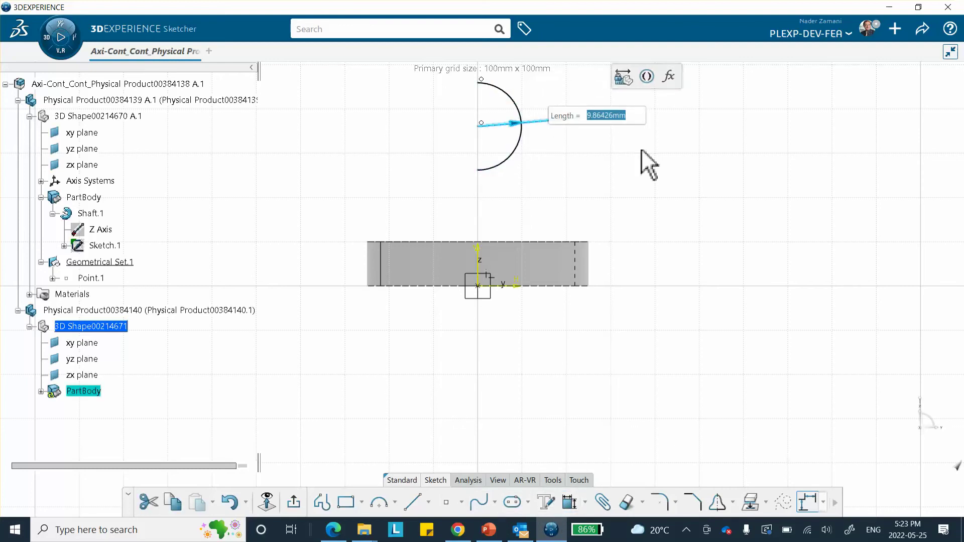
type("5")
key("Return")
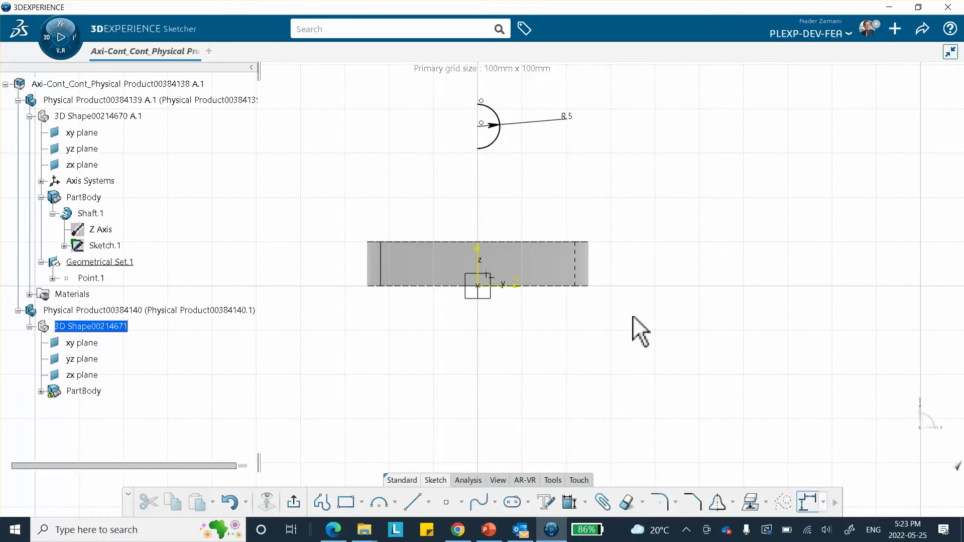
- Constrain the arc's lower endpoint to be coincident with the top edge of the workpiece disk
left_click(569, 502)
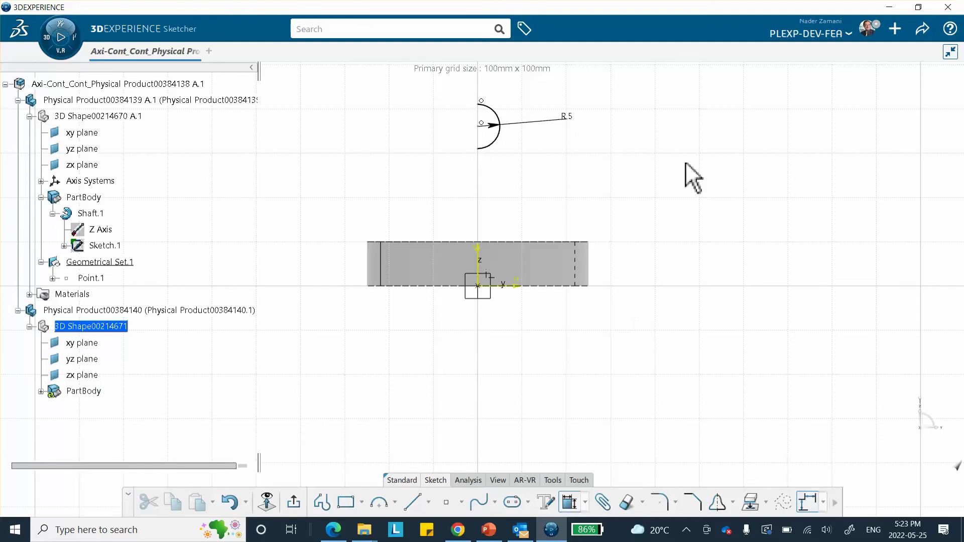
left_click(477, 148)
left_click(501, 244)
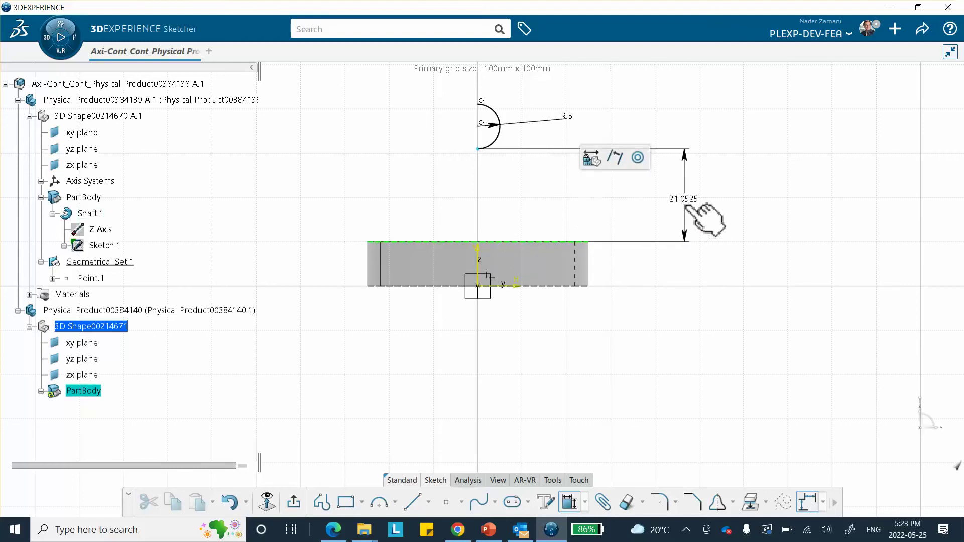
right_click(685, 204)
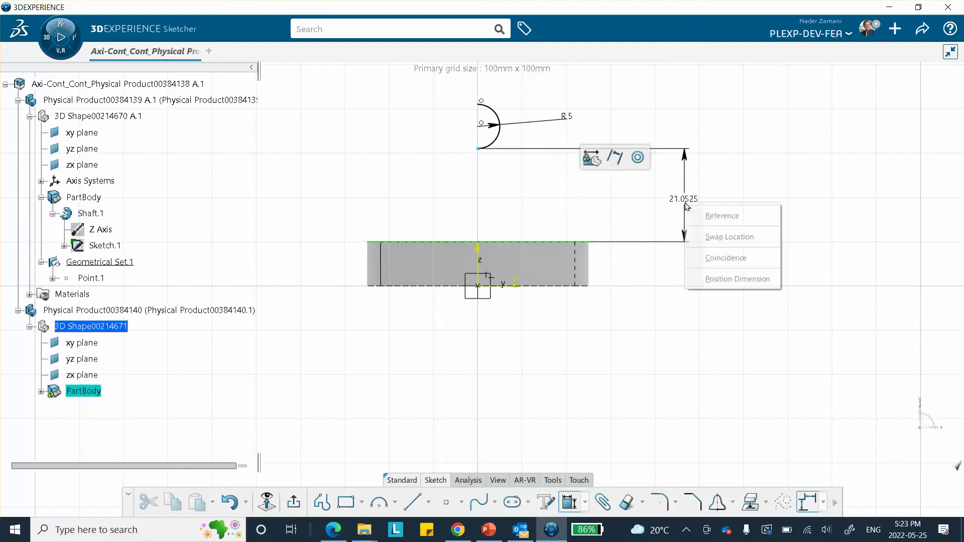
left_click(717, 258)
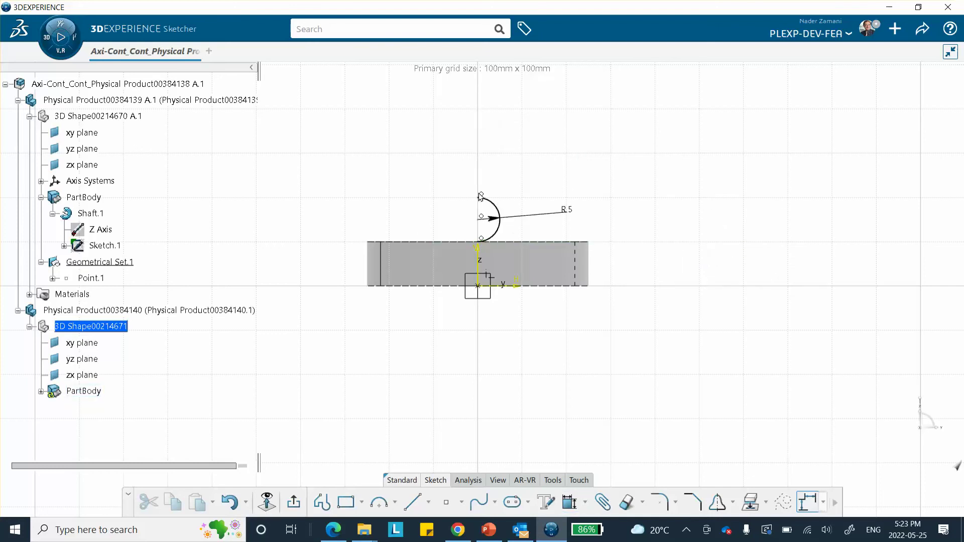
- Fully locate the half-circle by tying its lower endpoint to the disk's top edge with a coincidence constraint
left_click(400, 506)
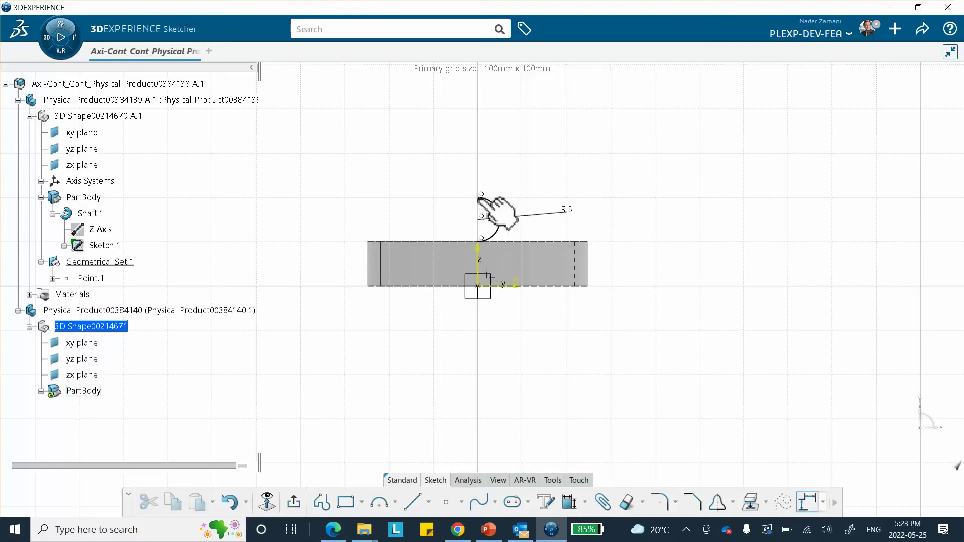
left_click(490, 210)
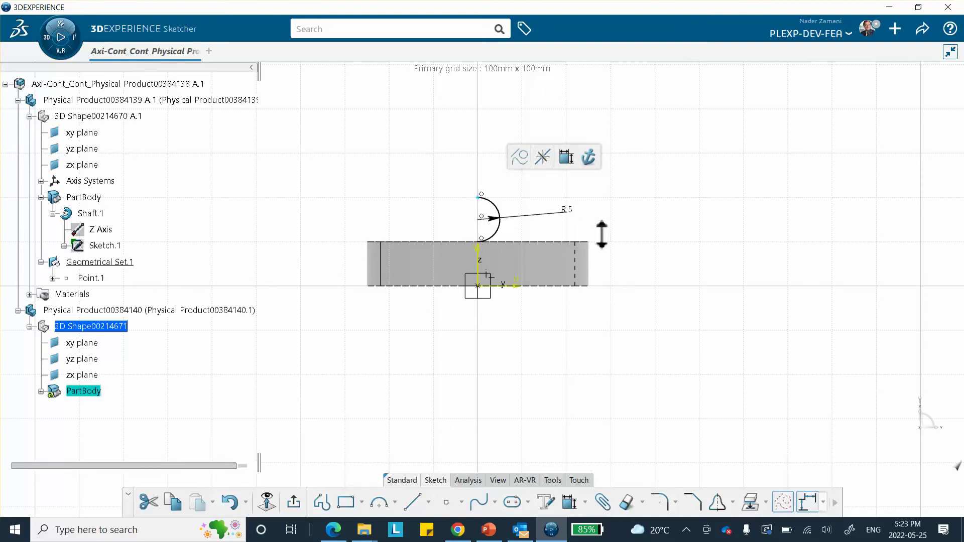
scroll(594, 237, "up", 5)
middle_click_drag(563, 204, 570, 330)
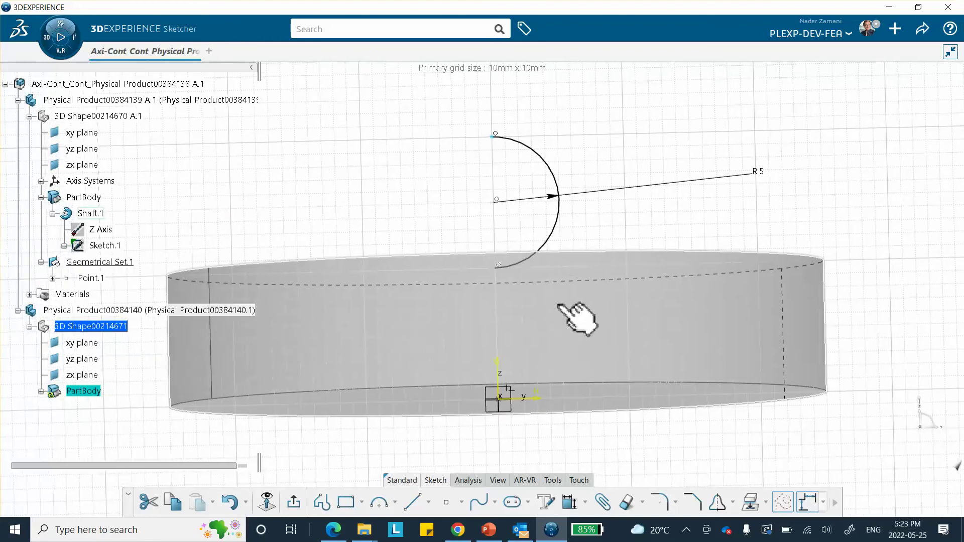
left_click(499, 266)
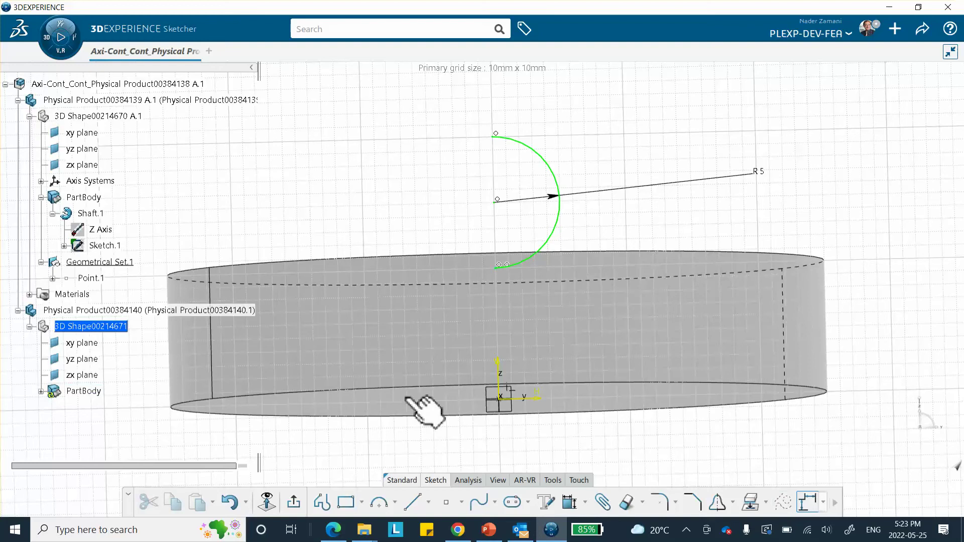
- Close the half-circle with a straight vertical Line from the arc's upper endpoint to its lower endpoint
left_click(413, 502)
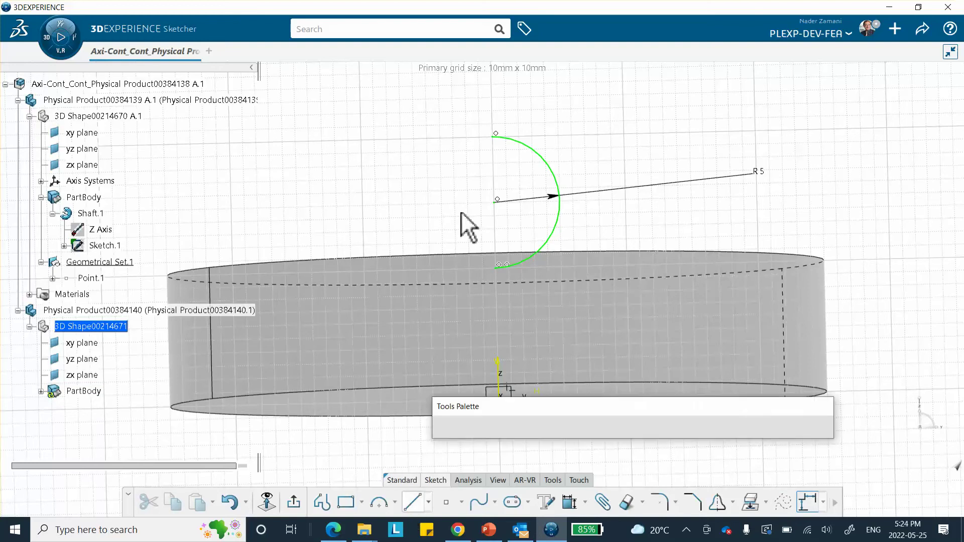
left_click(493, 137)
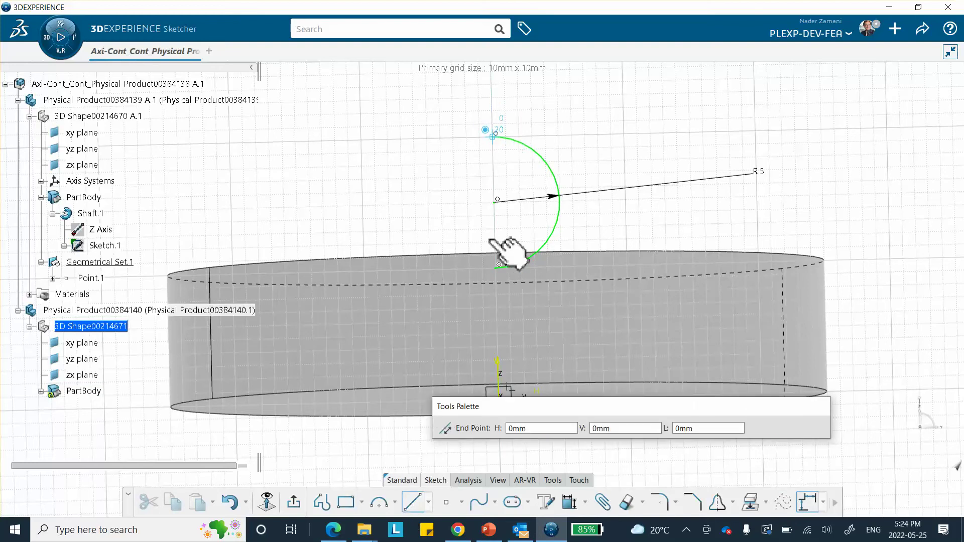
left_click(498, 266)
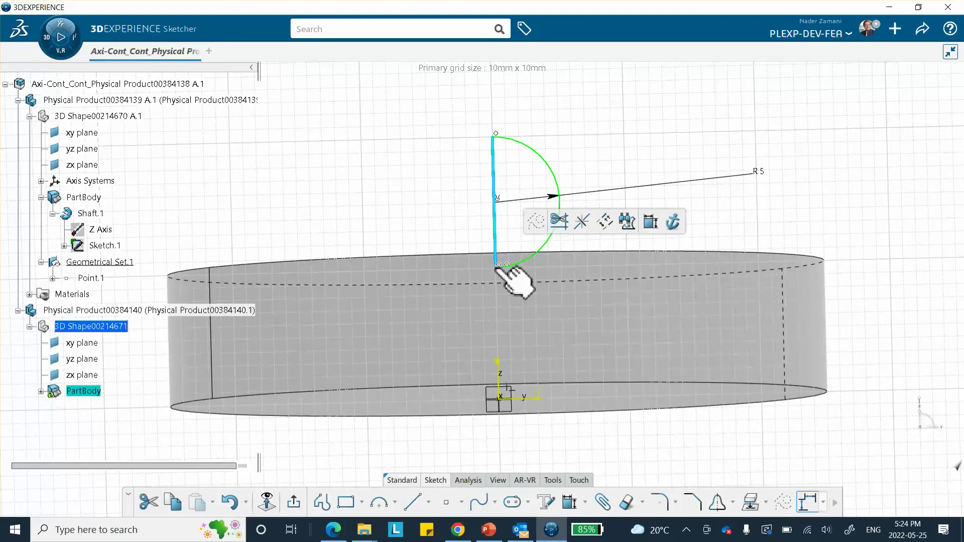
mouse_move(499, 312)
middle_mouse_down()
mouse_move(538, 286)
mouse_move(555, 236)
mouse_move(411, 106)
middle_mouse_up()
left_click(410, 106)
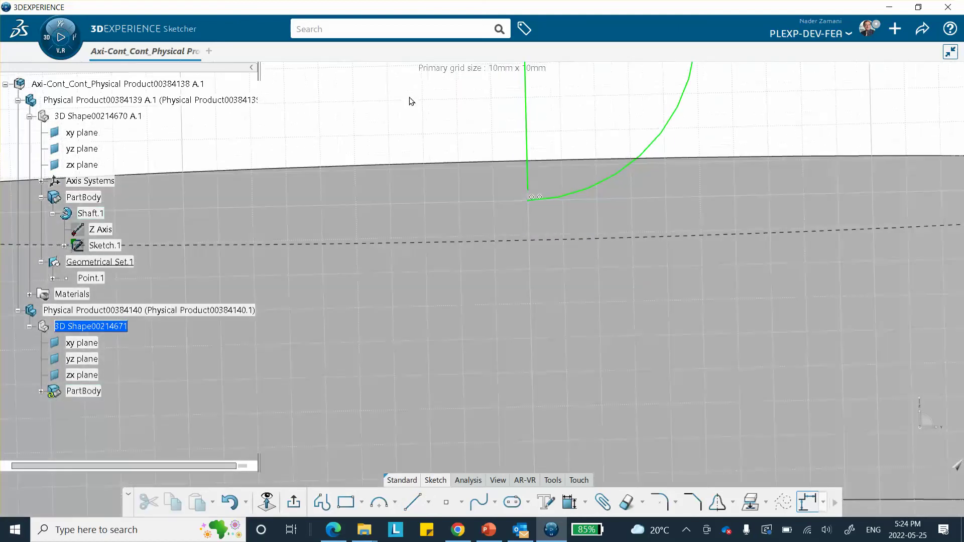
left_click(528, 194)
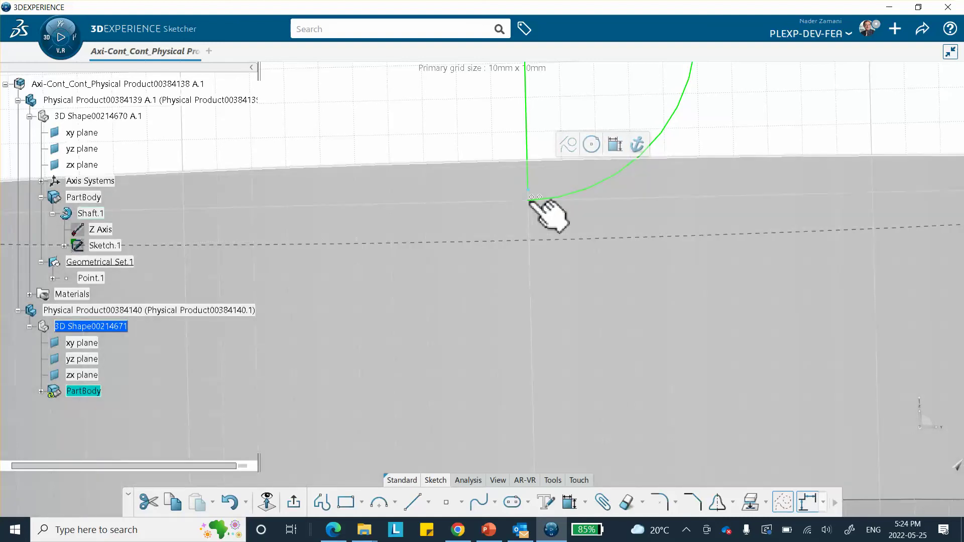
left_click(532, 200)
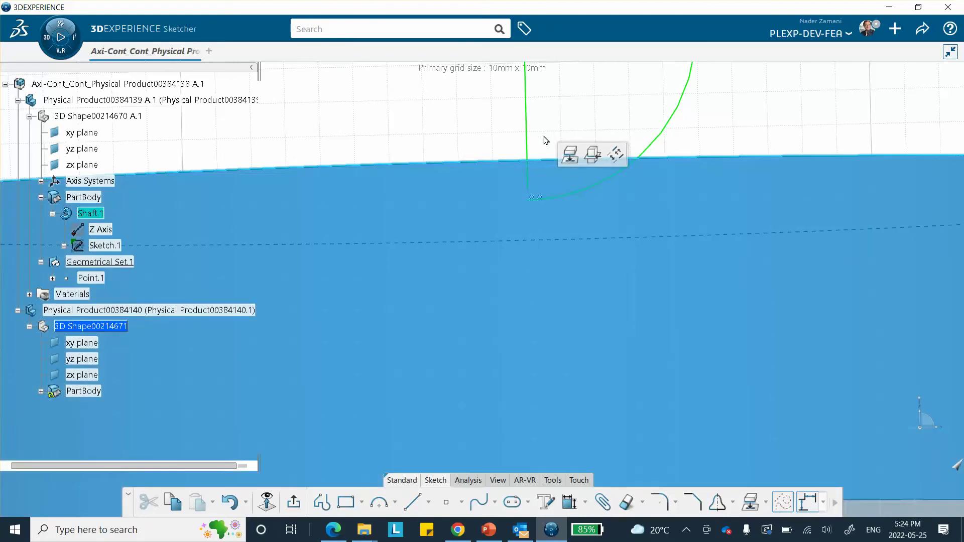
left_click(552, 146)
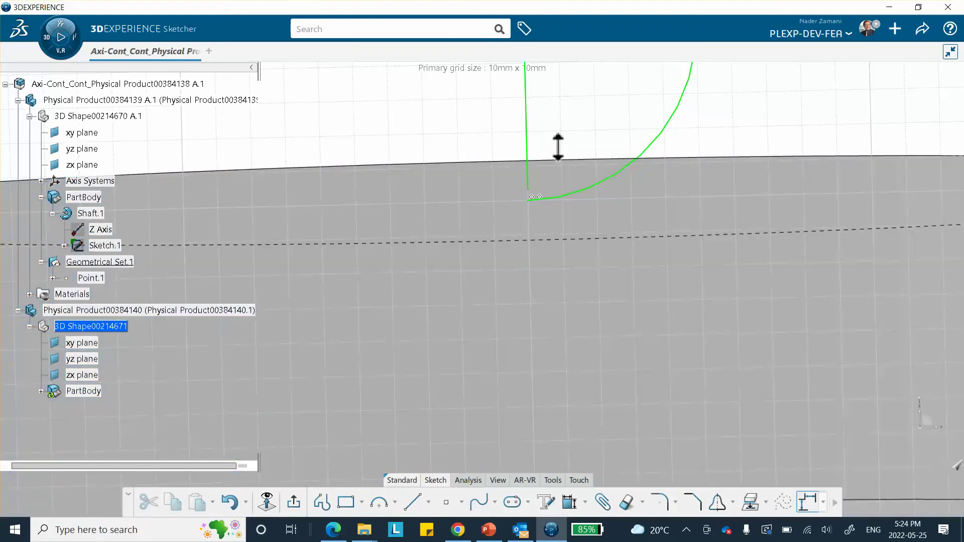
- View the sketch plane squarely and constrain the vertical line's lower endpoint to be coincident with the disk's top edge
middle_click_drag(557, 146, 550, 138)
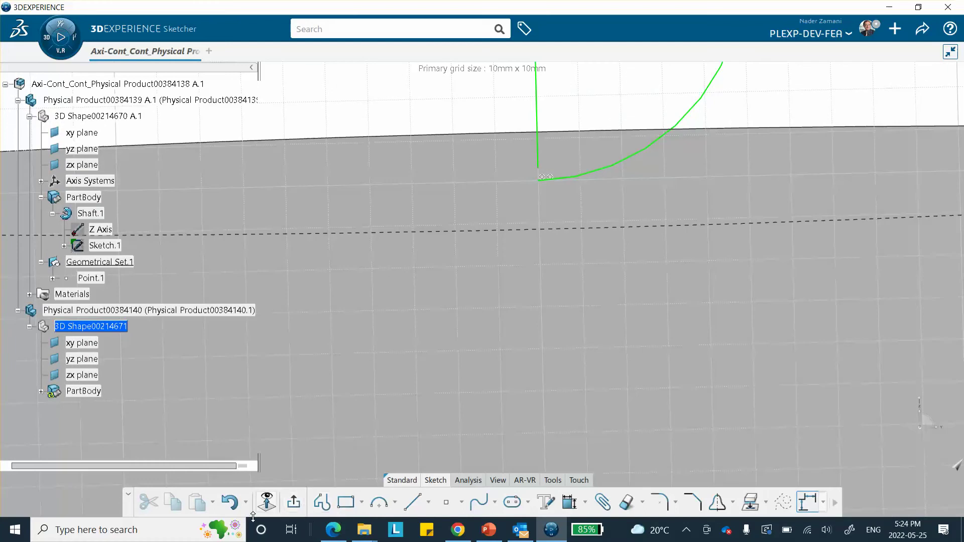
left_click(266, 502)
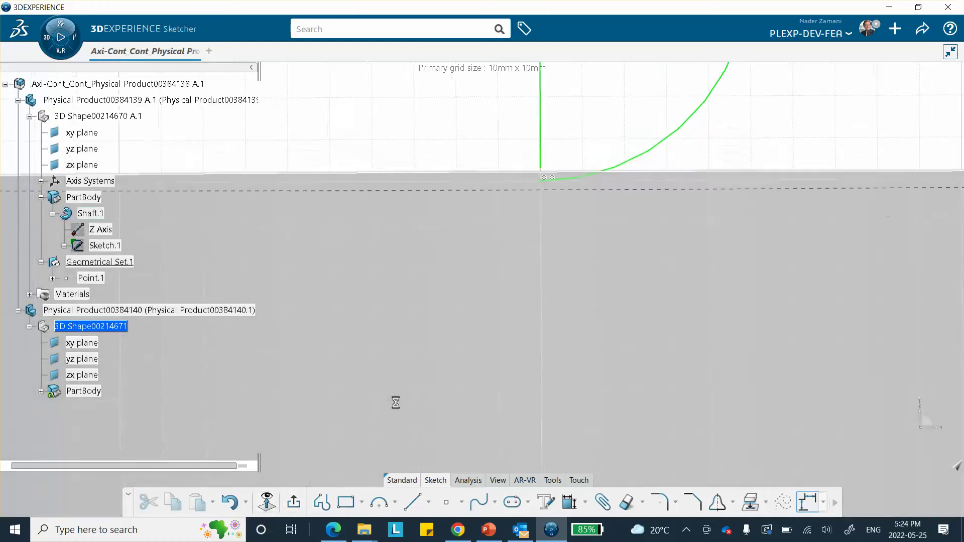
mouse_move(491, 341)
middle_mouse_down()
mouse_move(490, 362)
mouse_move(501, 299)
mouse_move(430, 411)
mouse_move(435, 400)
middle_mouse_up()
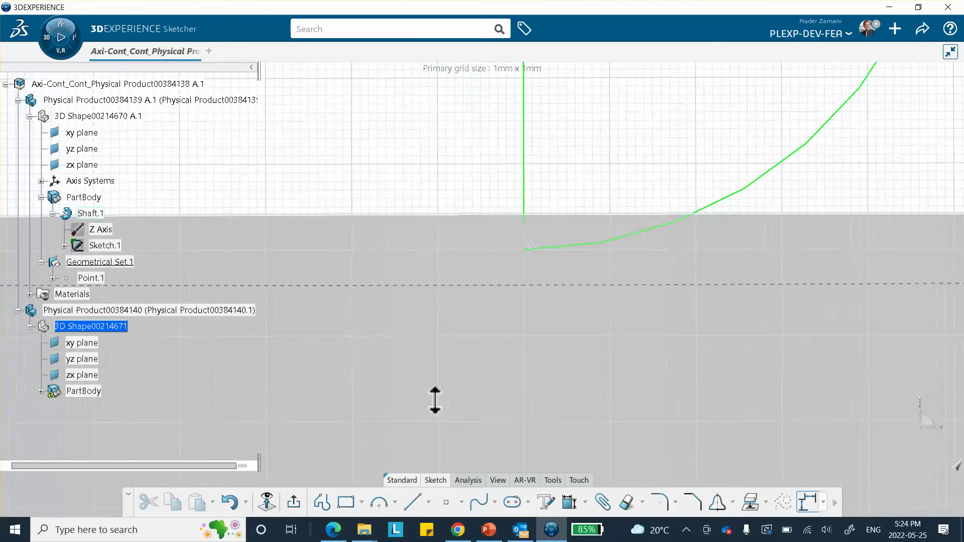
left_click(267, 502)
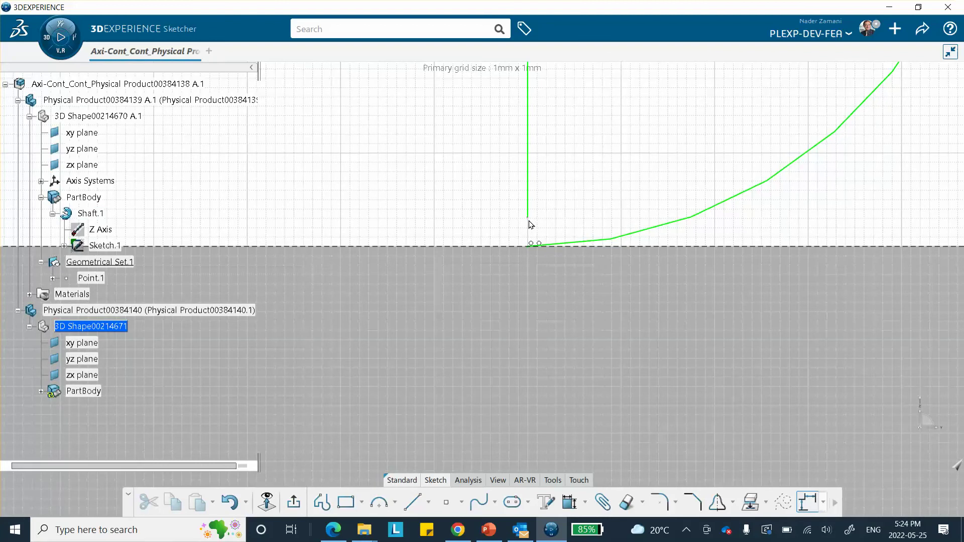
left_click(531, 220)
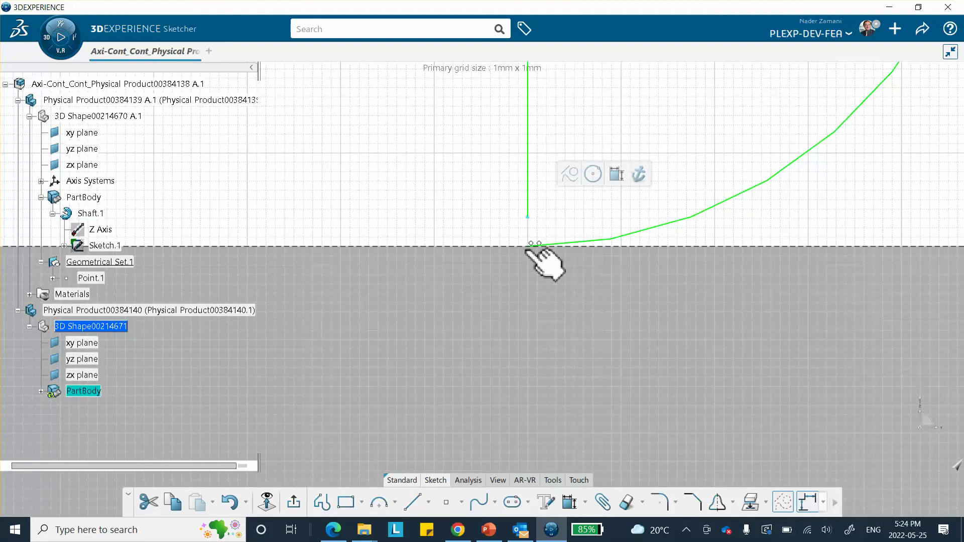
left_click(528, 246)
left_click(529, 246)
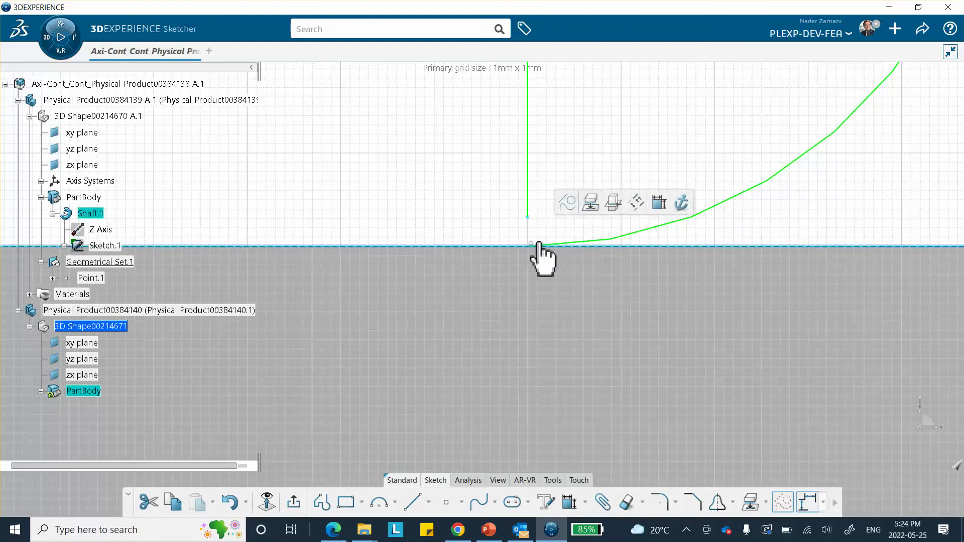
left_click(658, 202)
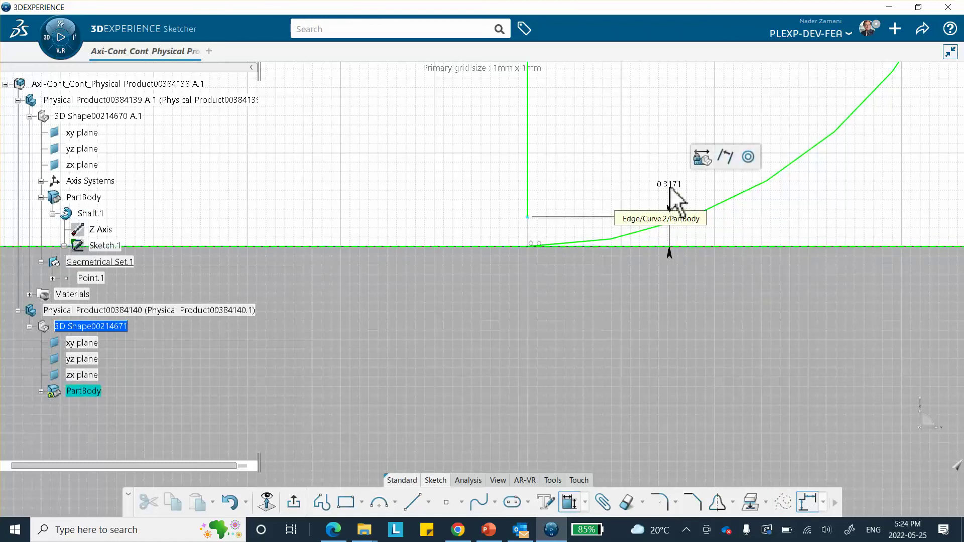
right_click(669, 201)
left_click(700, 243)
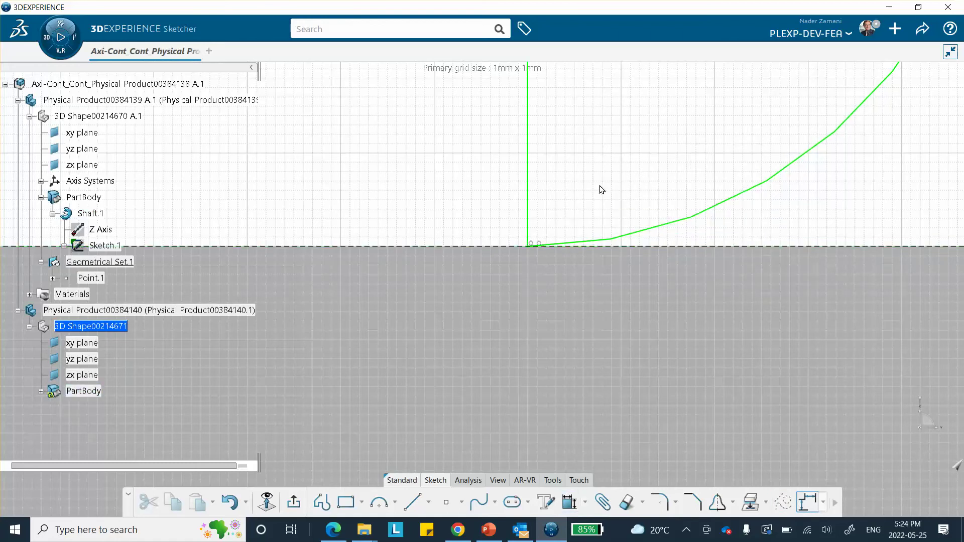
- Exit the sketch and revolve the half-circle profile 360deg about the Z axis with a Shaft to form the spherical indenter
middle_click_drag(494, 179, 534, 349)
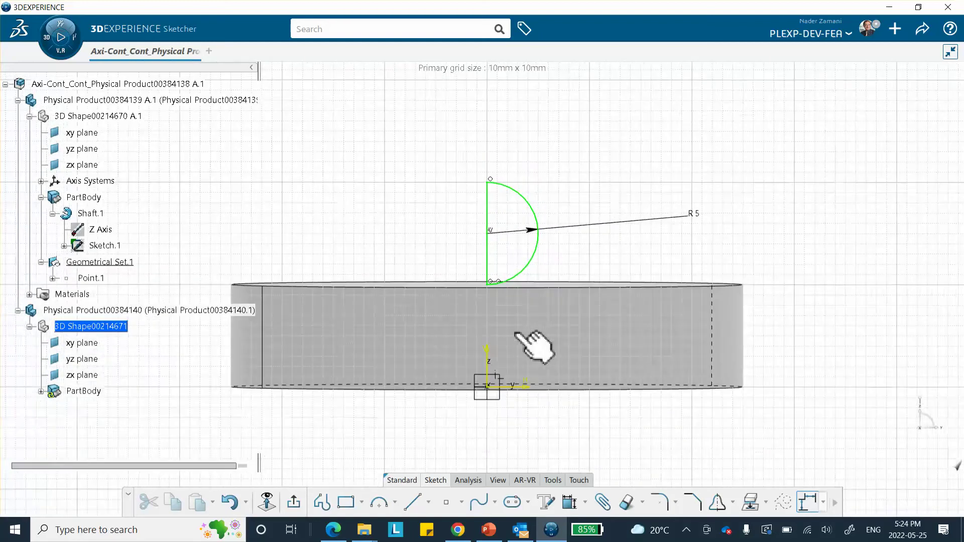
left_click(271, 504)
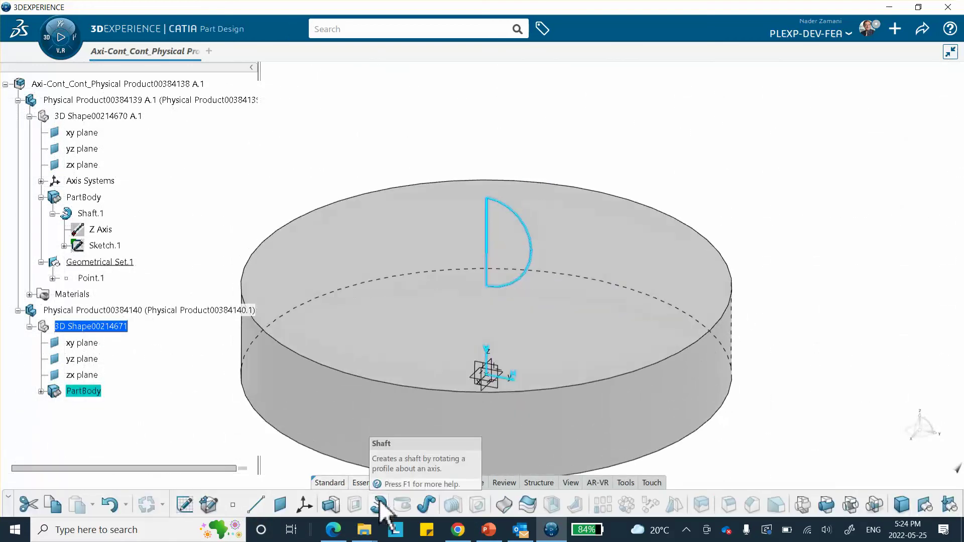
left_click(380, 505)
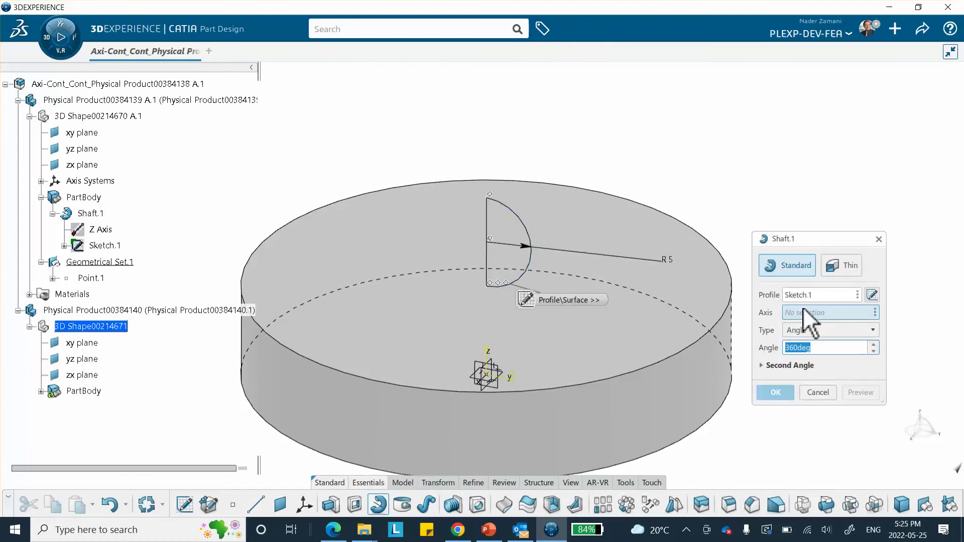
right_click(806, 314)
mouse_move(809, 319)
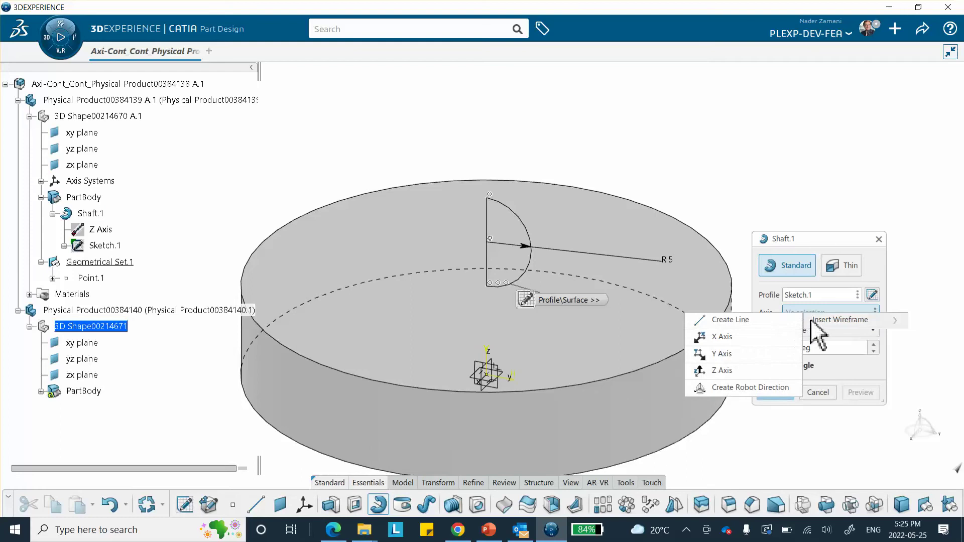
left_click(722, 371)
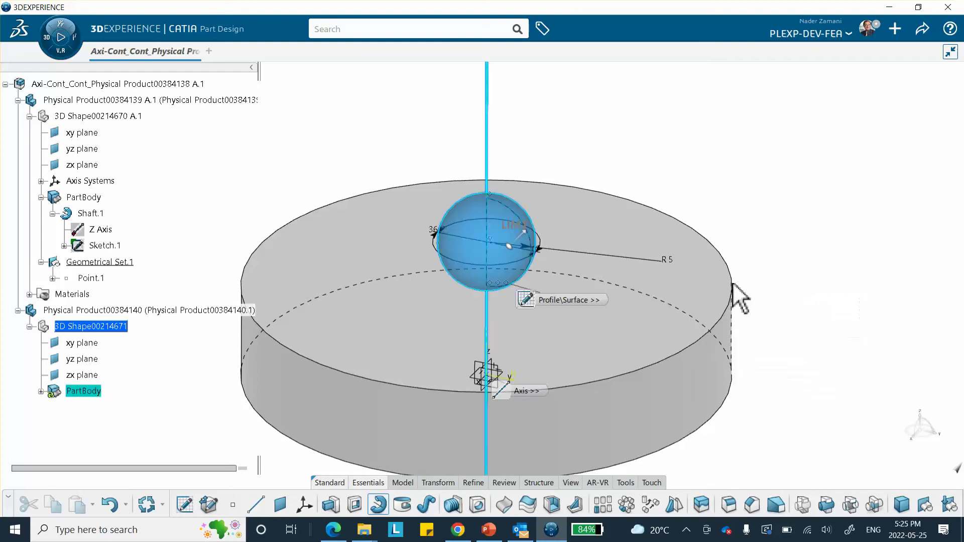
left_click(775, 392)
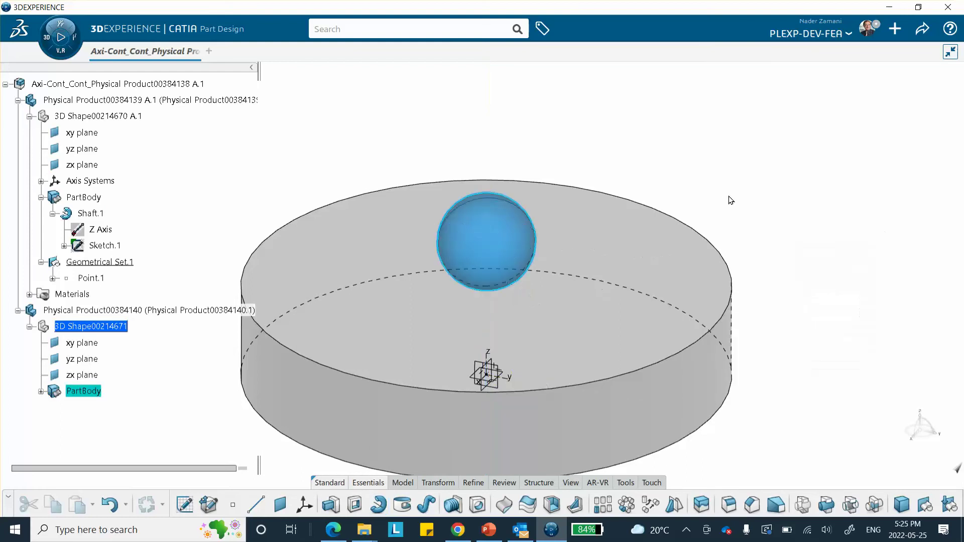
- Create a new core material titled "indenter"
scroll(151, 322, "down", 3)
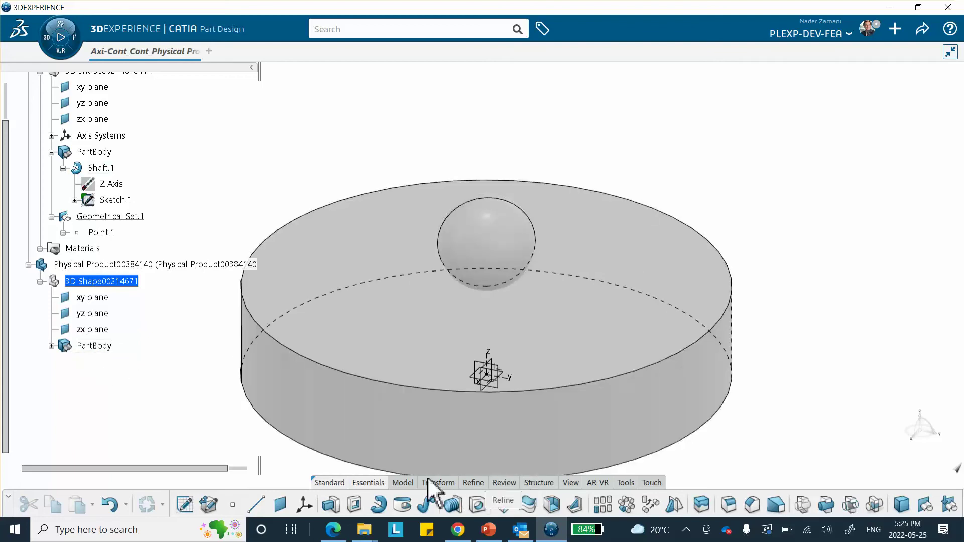
left_click(624, 482)
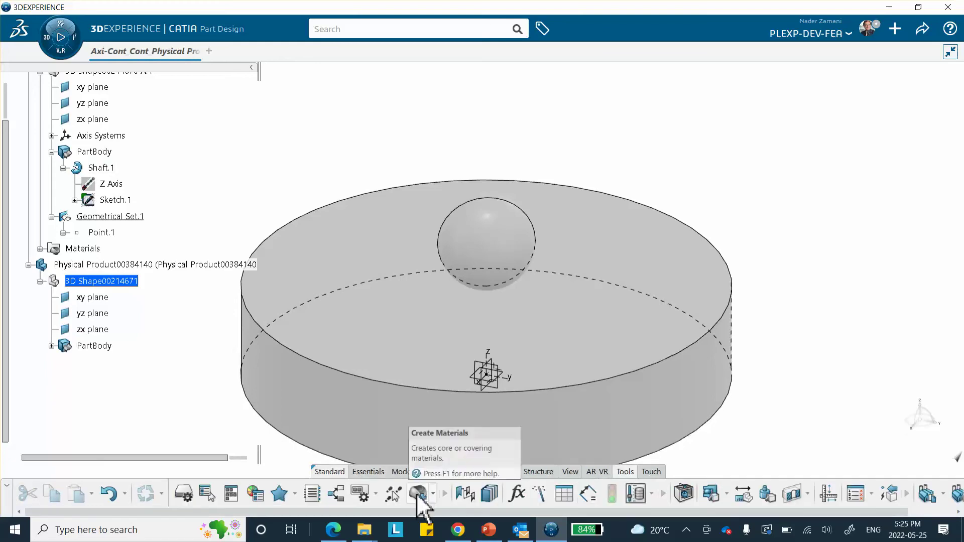
left_click(419, 495)
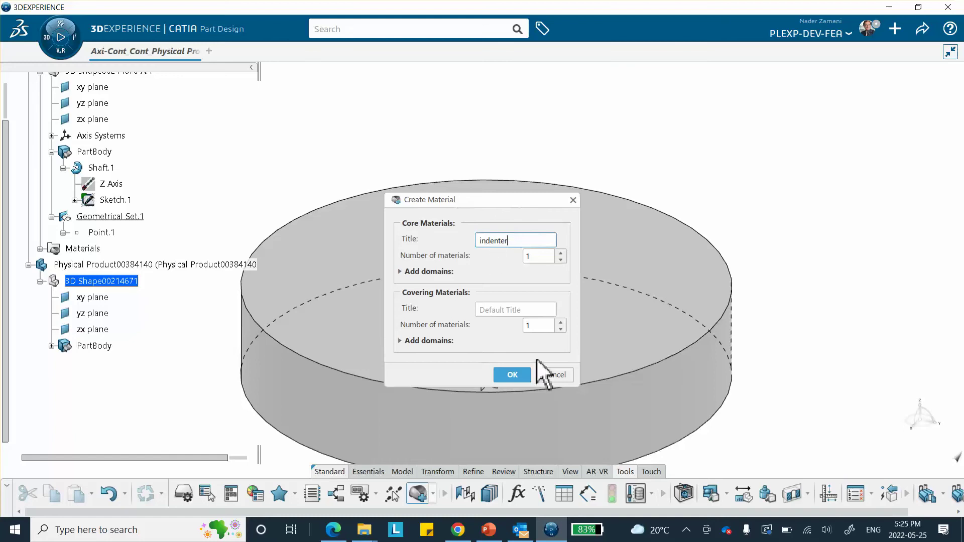
left_click(518, 374)
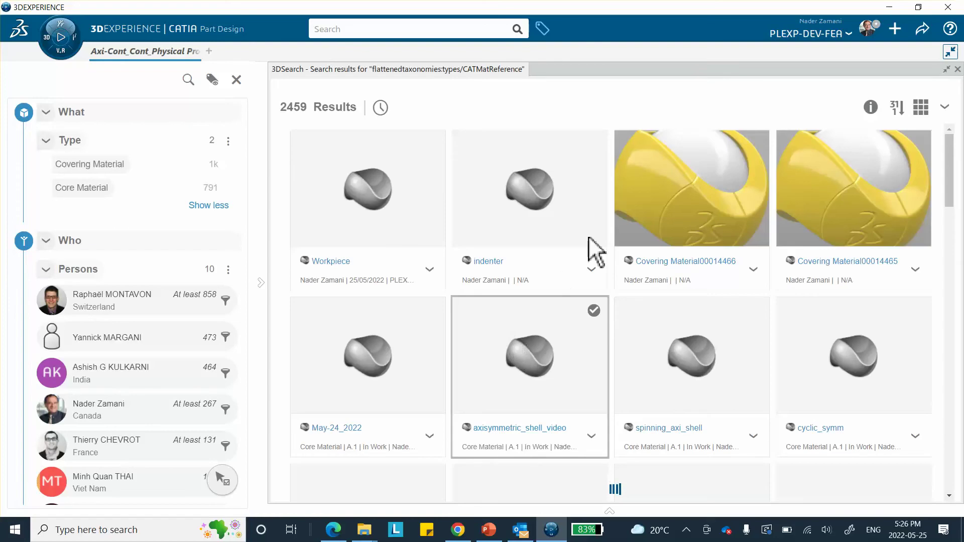
- Apply the indenter material to Physical Product00384140 and expand its Materials node down to the material simulation domain
right_click(509, 196)
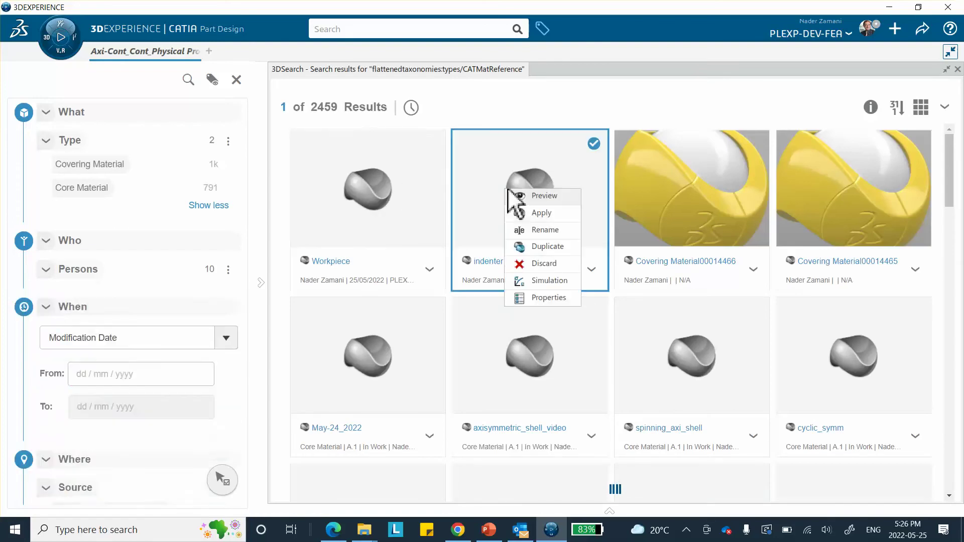
left_click(539, 215)
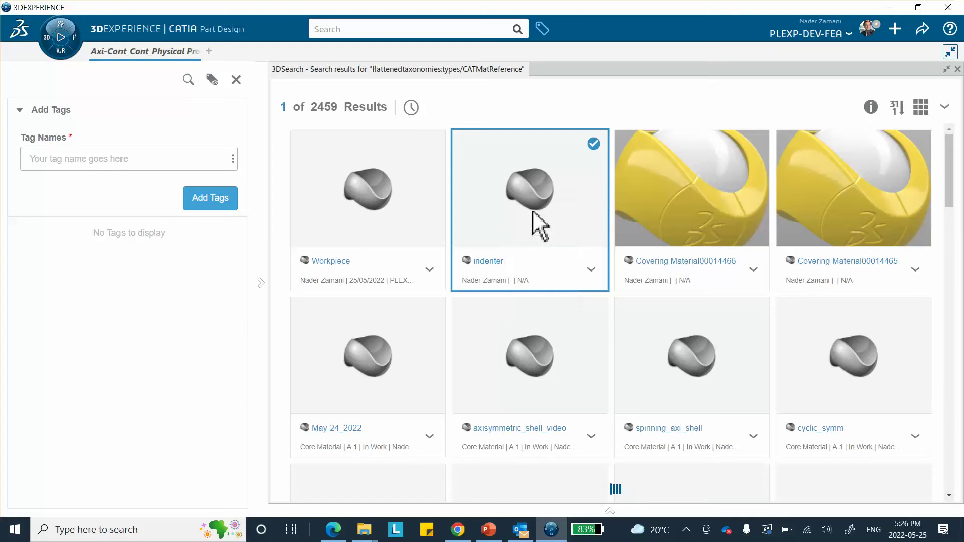
left_click(957, 69)
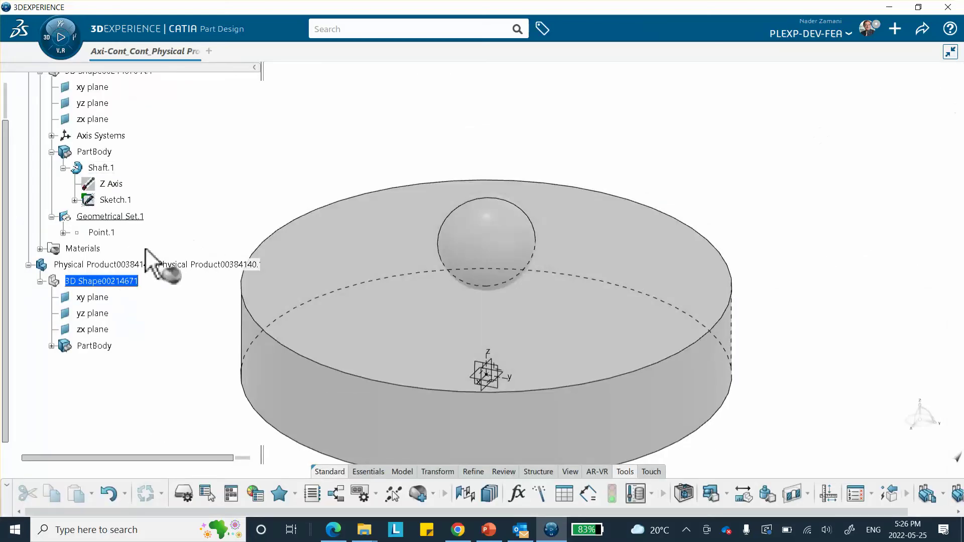
left_click(124, 274)
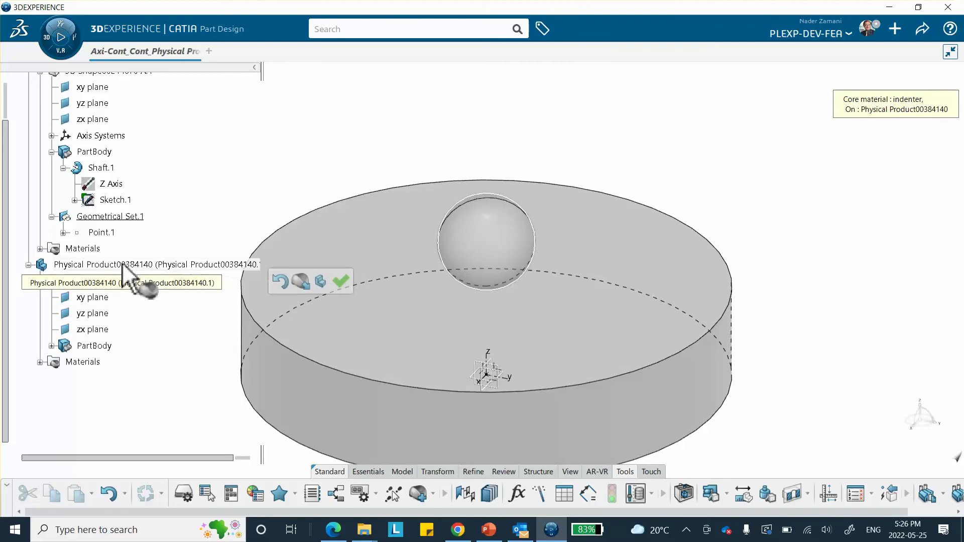
left_click(341, 282)
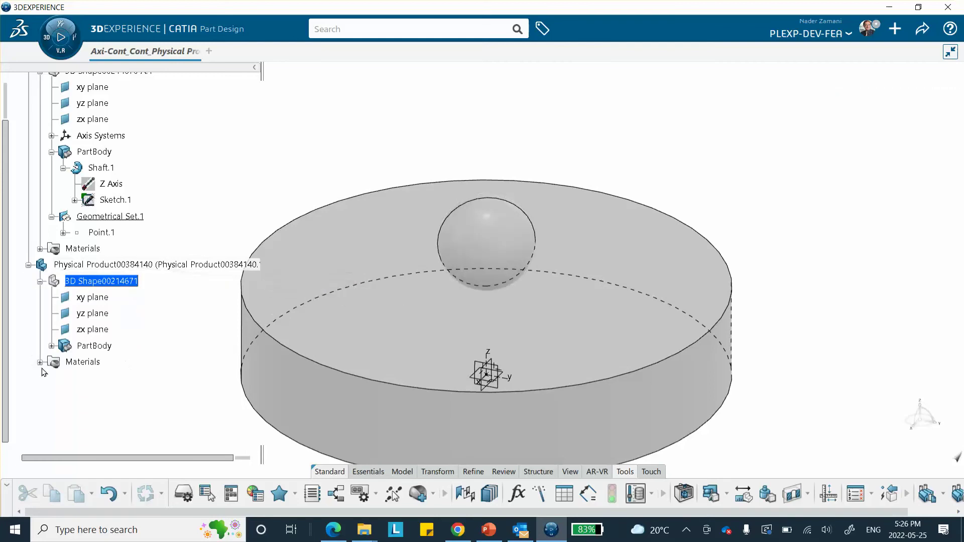
left_click(40, 363)
left_click(51, 379)
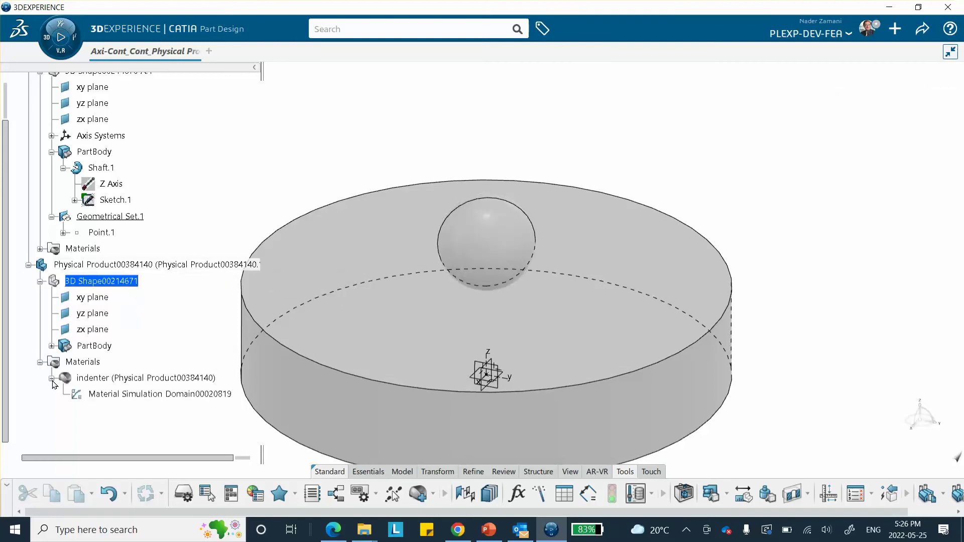
- Give the indenter's material simulation domain an isotropic Abaqus Elastic behavior with Young's modulus 200 GPa and Poisson's ratio 0.3
double_click(108, 395)
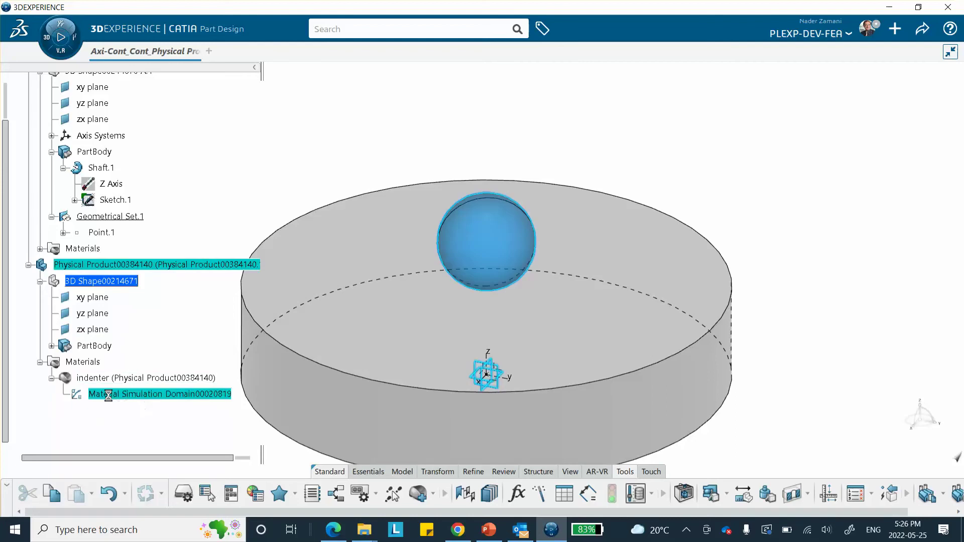
double_click(161, 397)
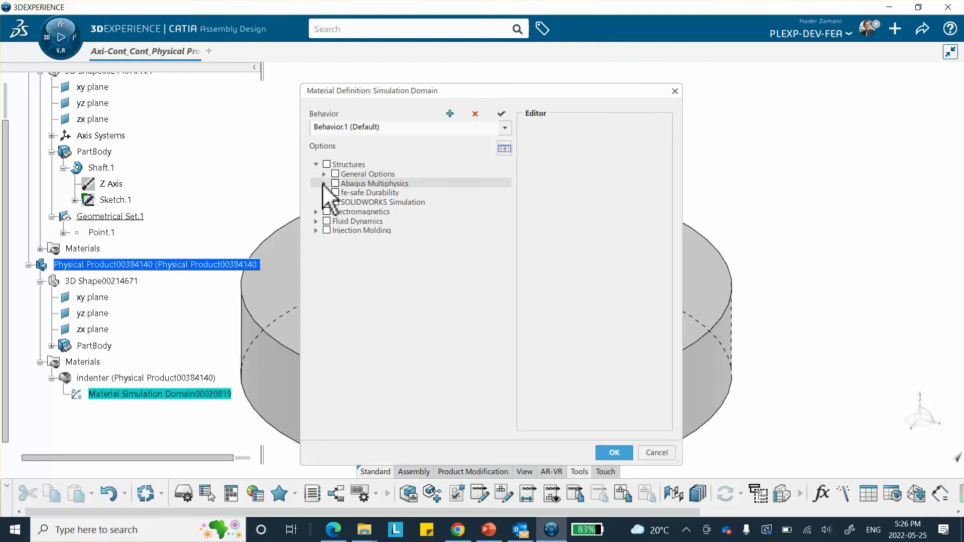
left_click(323, 183)
left_click(333, 192)
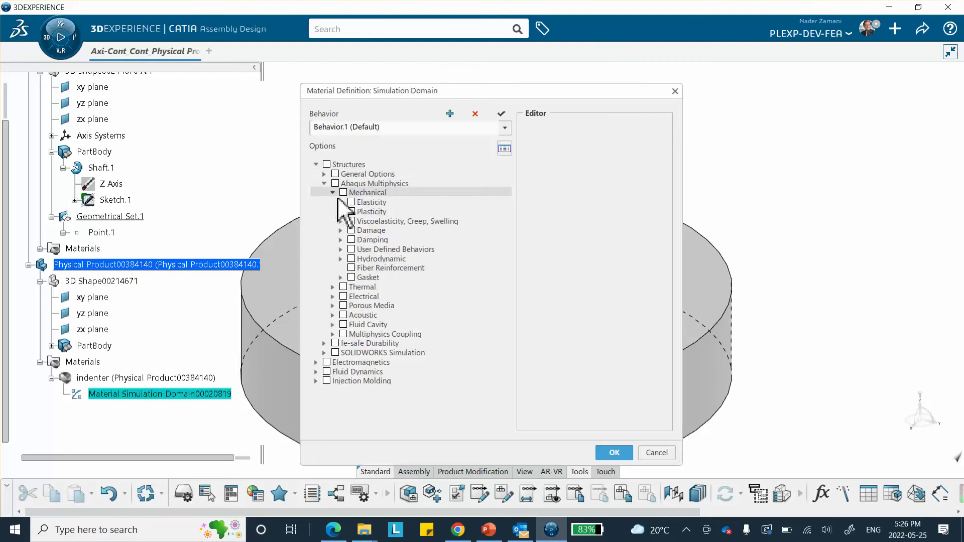
left_click(341, 202)
left_click(359, 211)
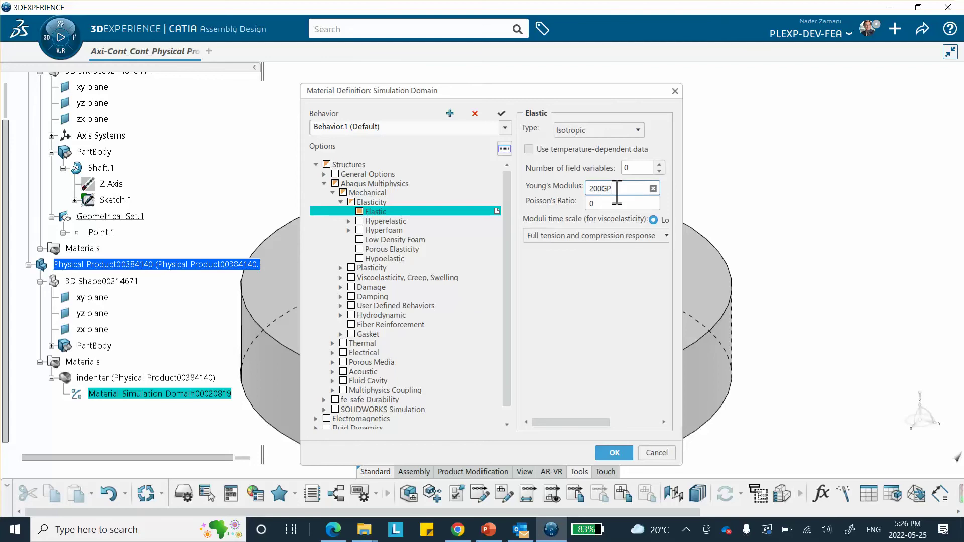
key("Tab")
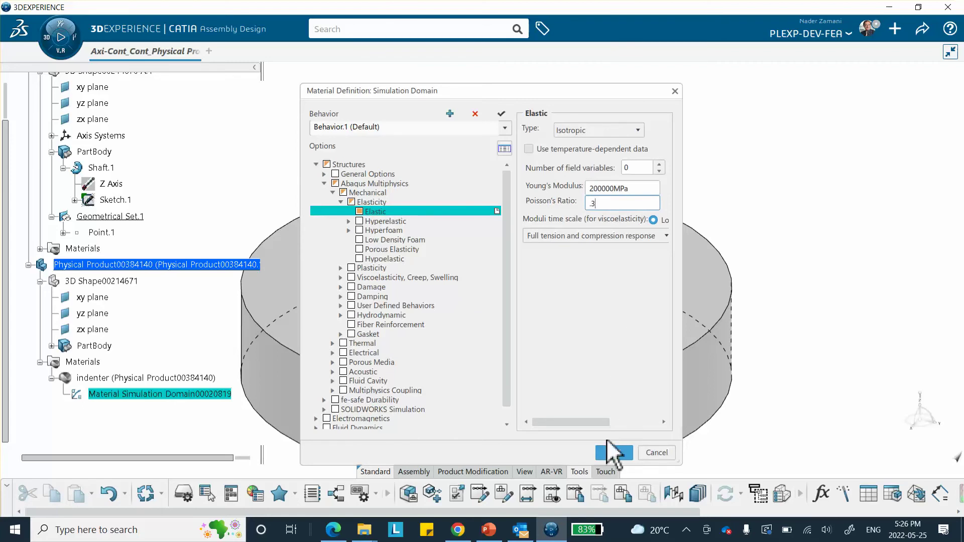
left_click(615, 453)
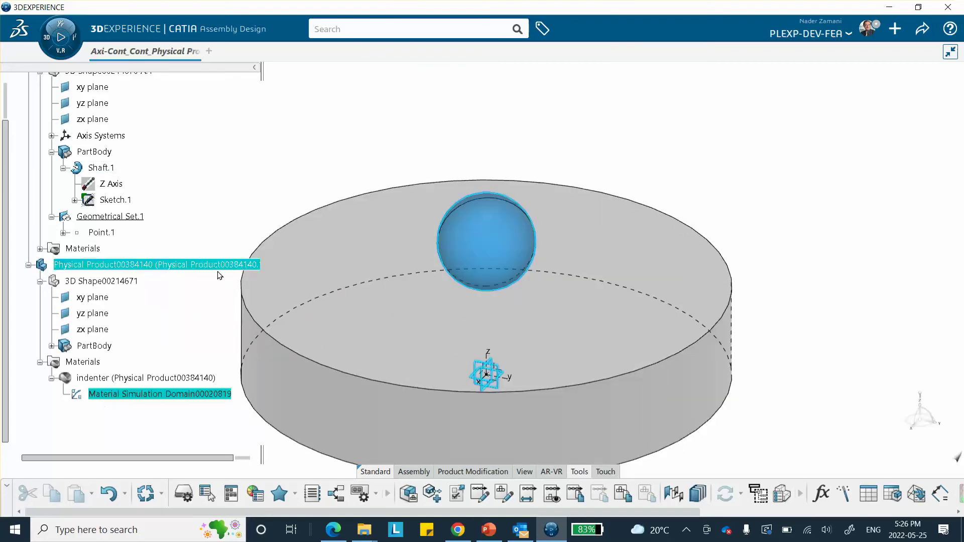
- Save the assembly with both parts and their materials
middle_click_drag(369, 150, 422, 107)
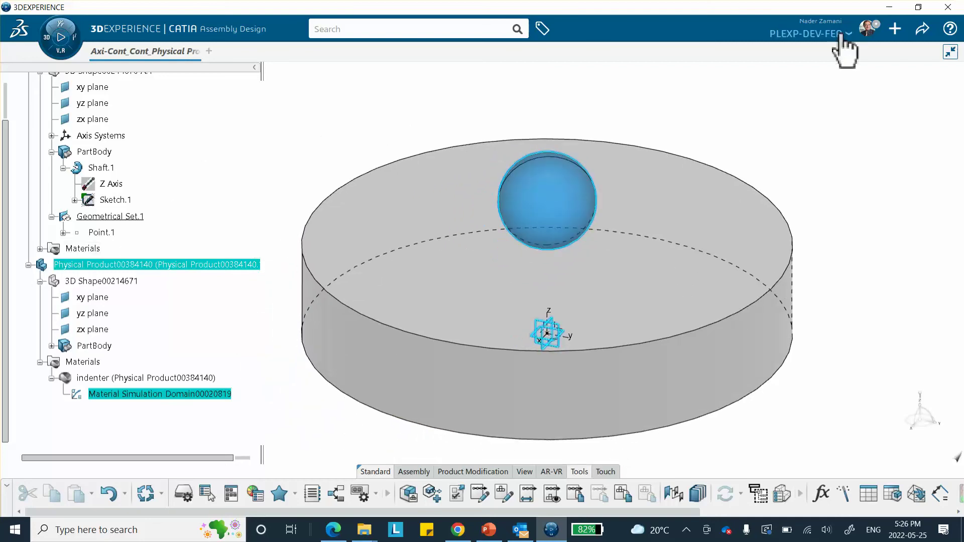
left_click(924, 29)
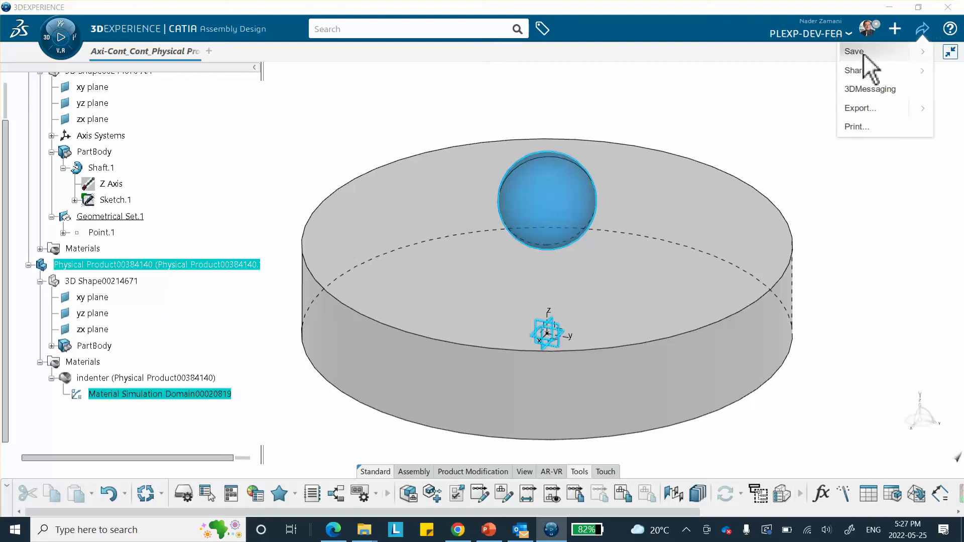
left_click(865, 53)
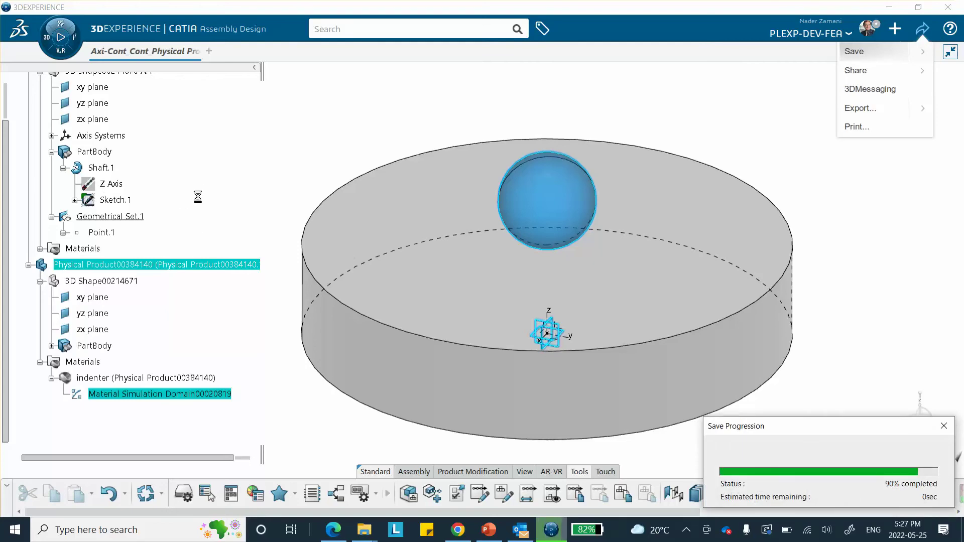
left_click(54, 50)
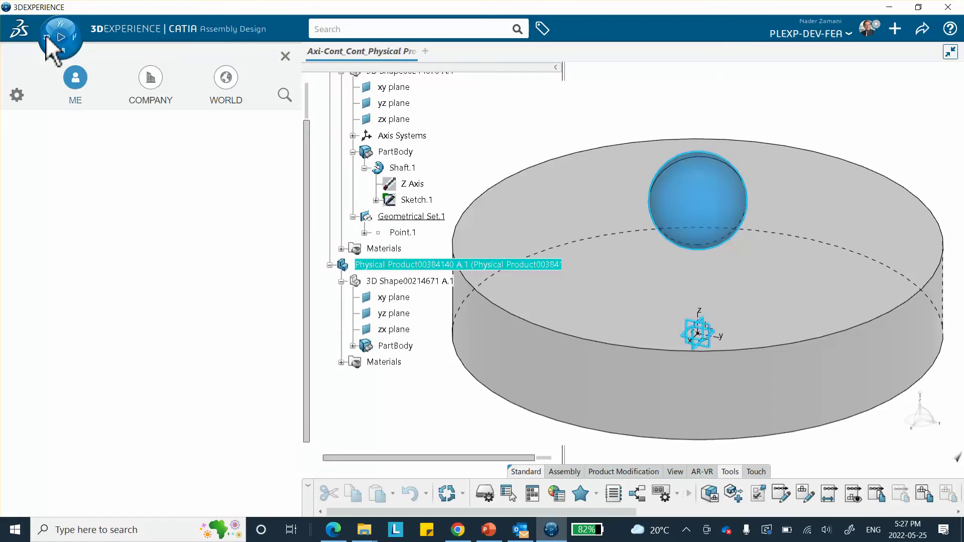
left_click(48, 38)
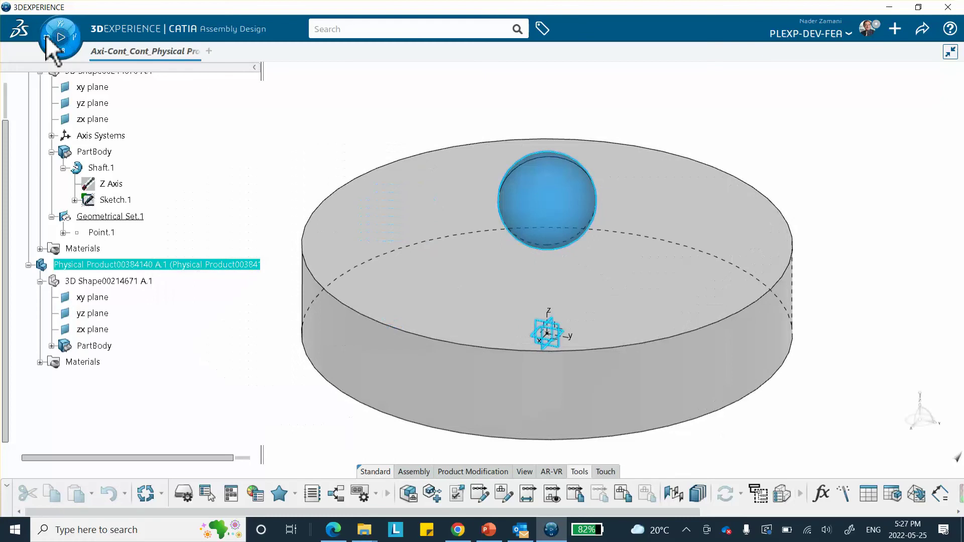
left_click(47, 38)
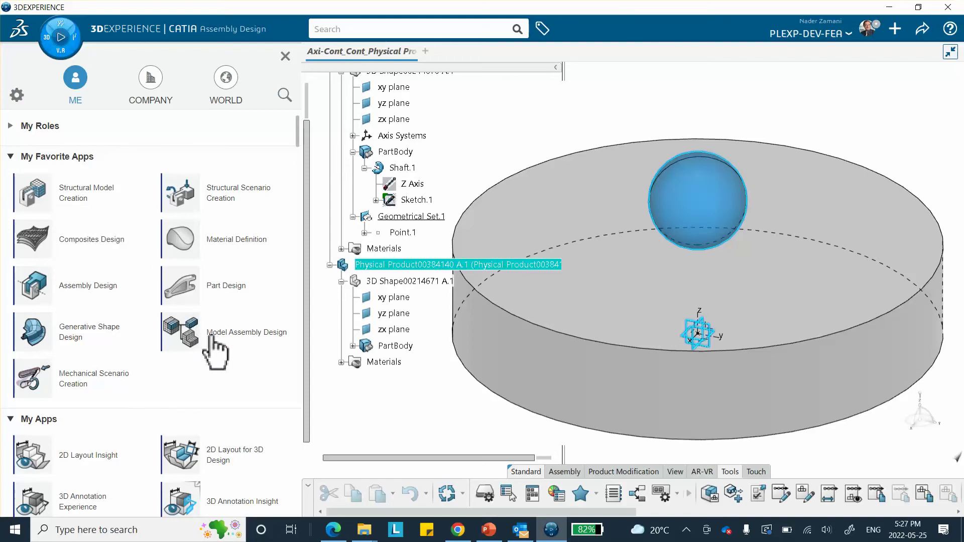
left_click(284, 59)
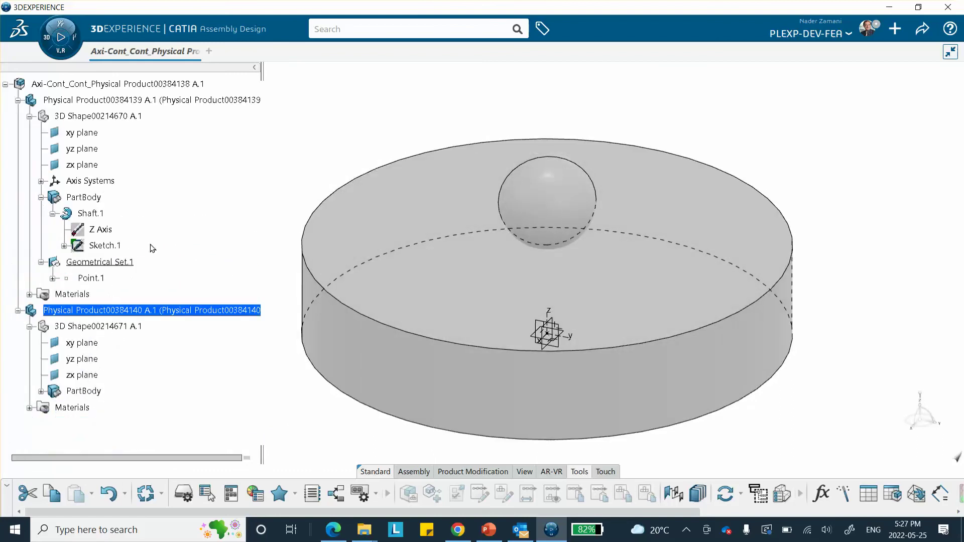
- Activate the top-level Axi-Cont_Cont product and switch to the Model Assembly Design app
left_click(136, 221)
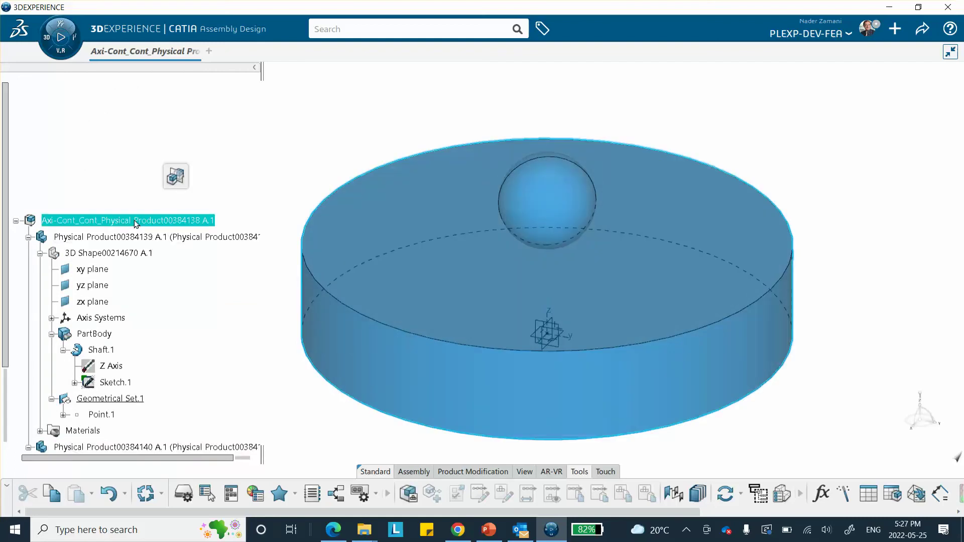
left_click(110, 130)
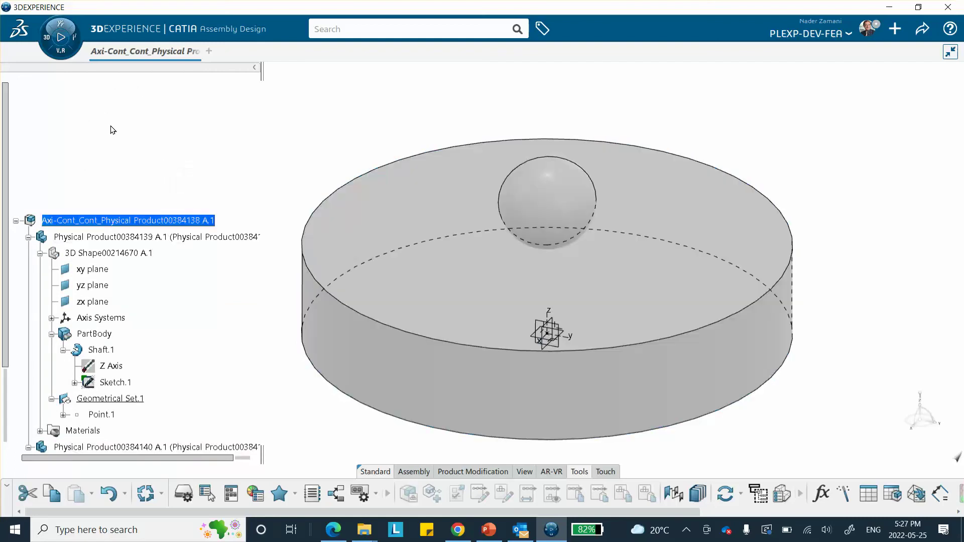
left_click(59, 41)
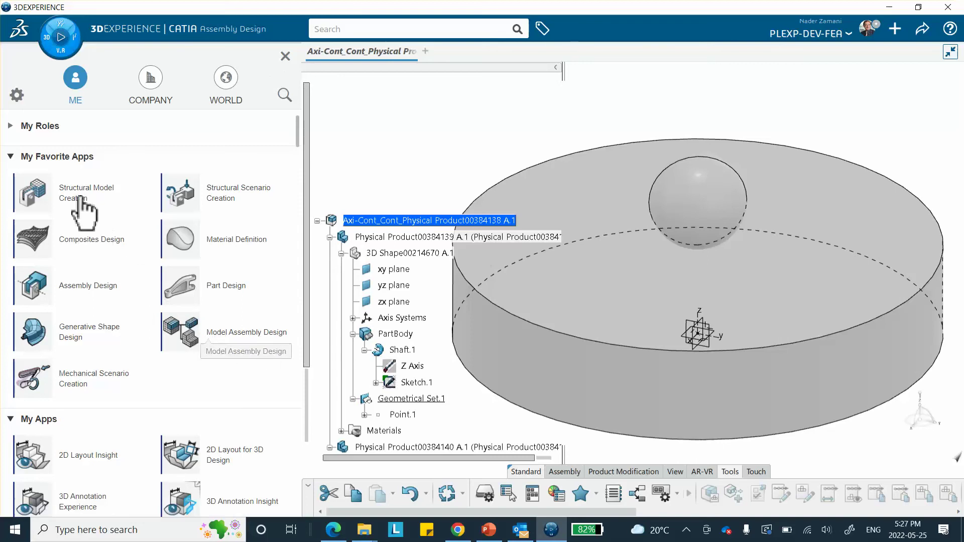
left_click(183, 331)
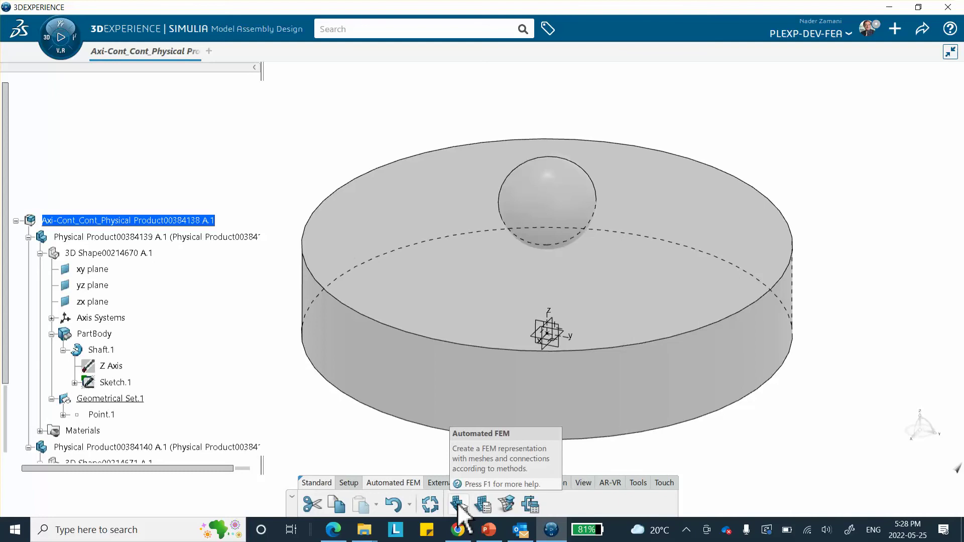
- Switch to PowerPoint, check slide 4 on the Automated FEM type, and return to 3DEXPERIENCE
left_click(487, 529)
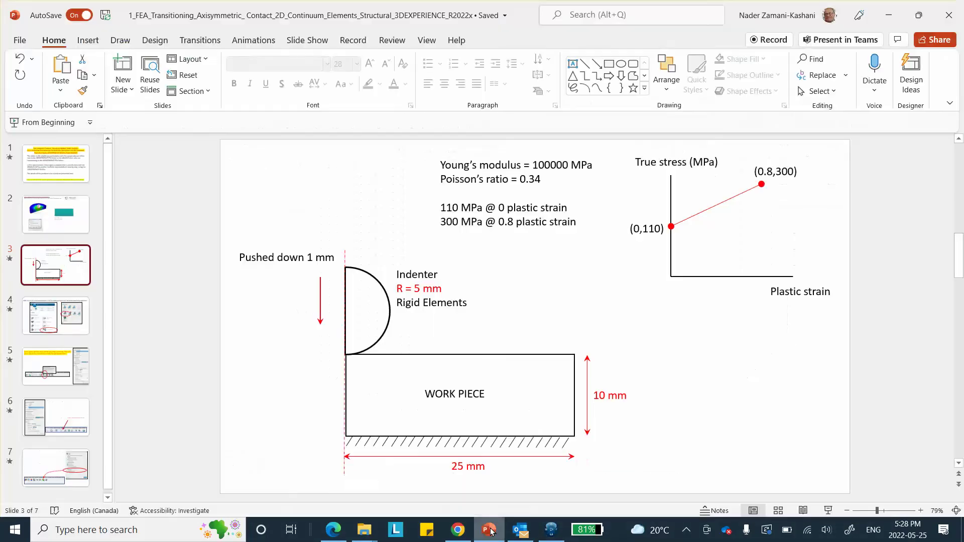
left_click(67, 326)
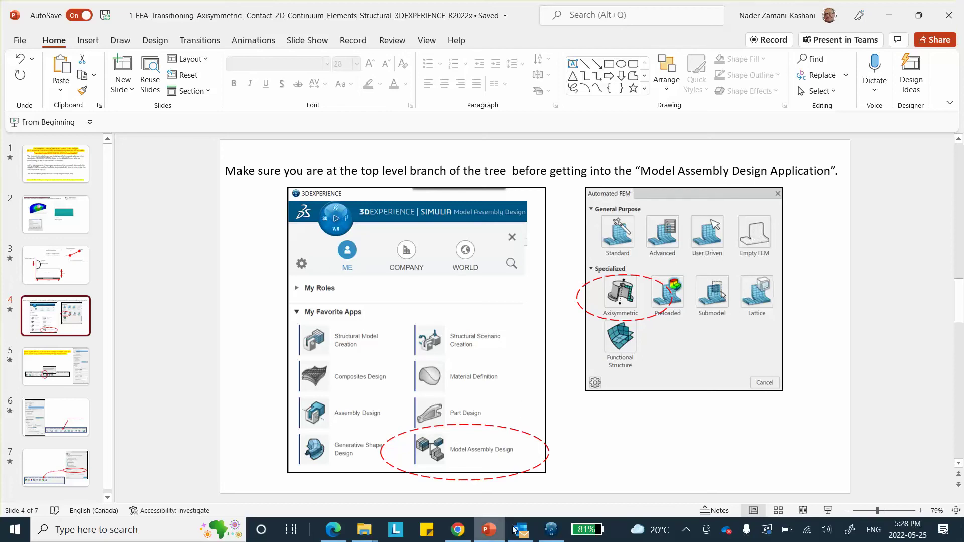
left_click(547, 531)
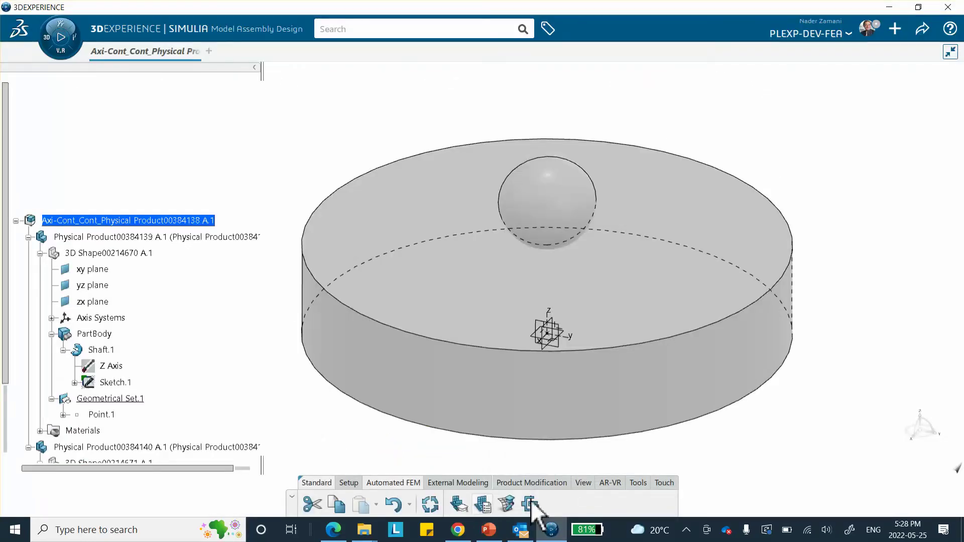
- Start an Axisymmetric automated FEM and define it with the disk's yz plane, Point.1 as origin and the Z Axis as axis
left_click(458, 502)
left_click(618, 222)
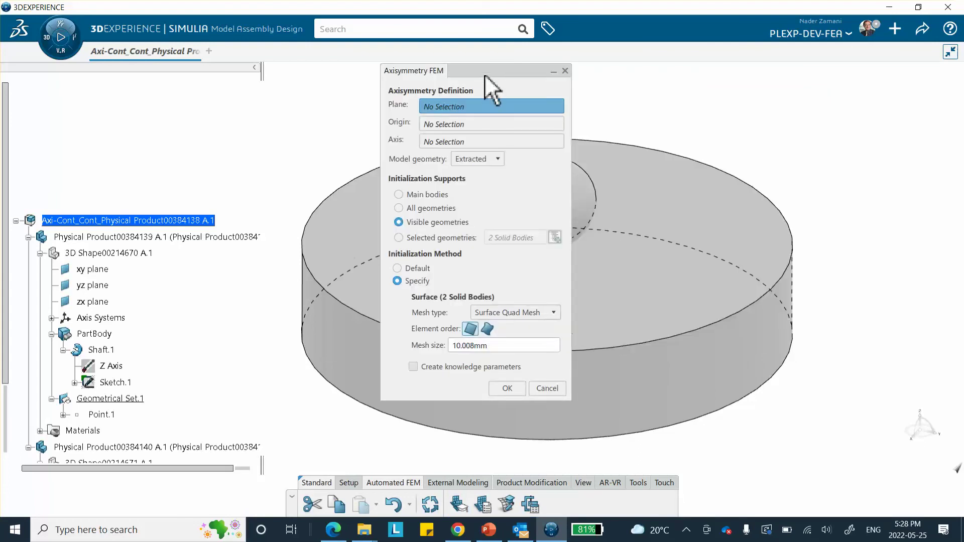
left_click_drag(485, 75, 767, 95)
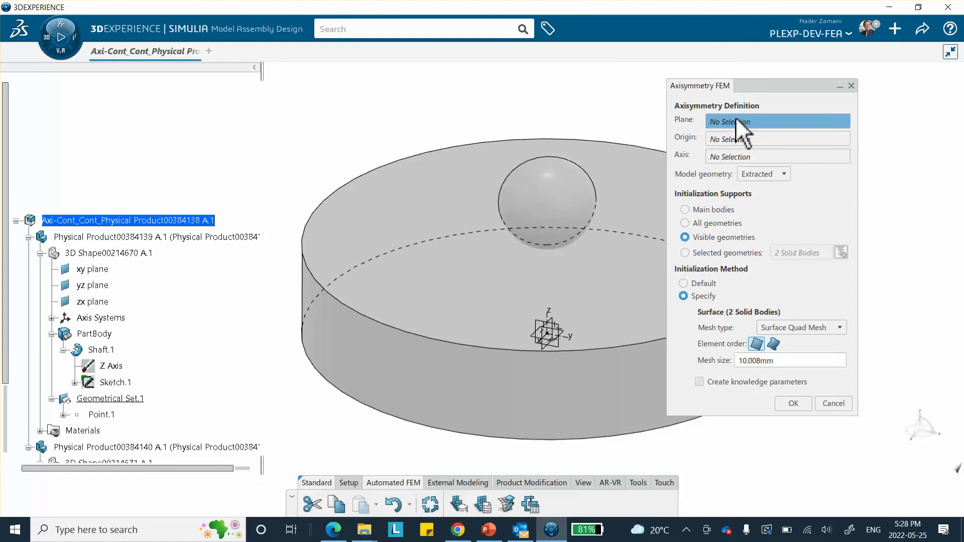
left_click(92, 286)
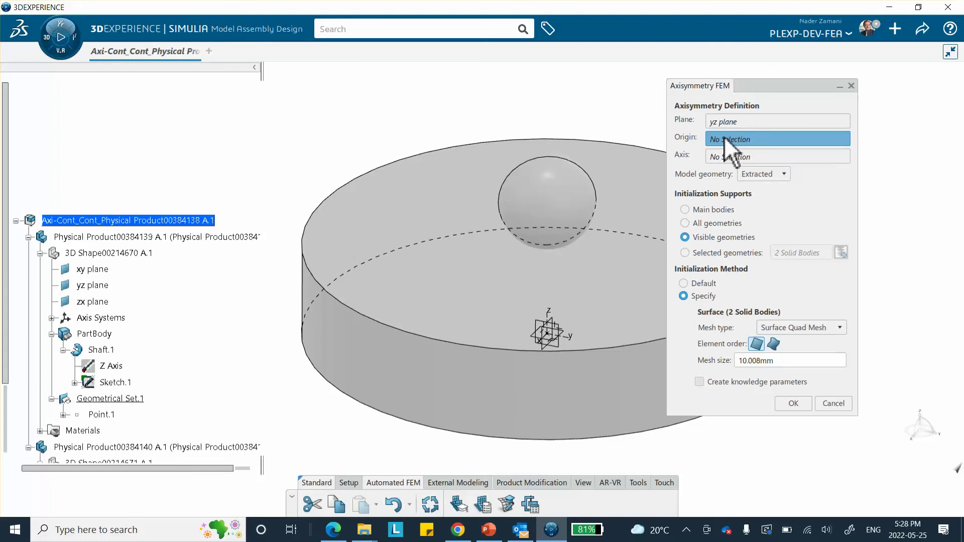
left_click(100, 414)
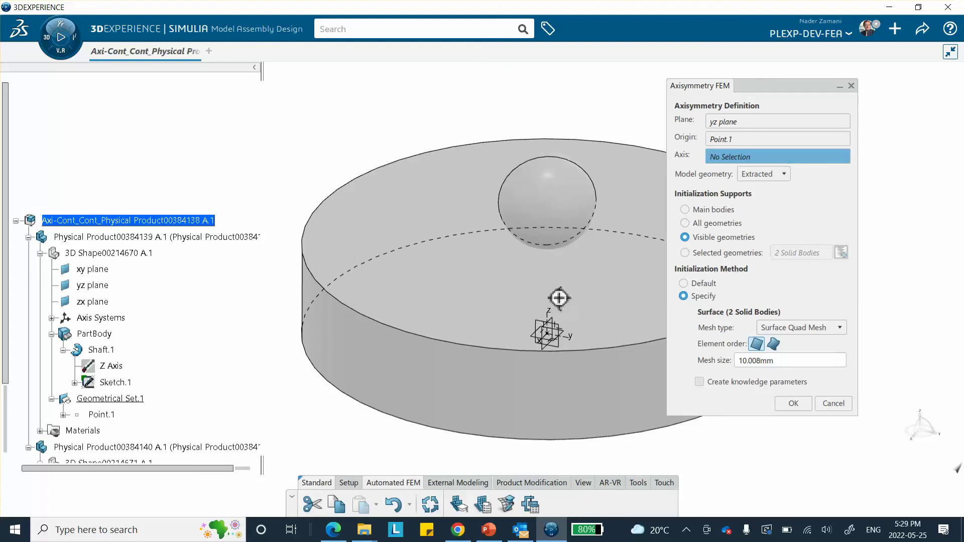
scroll(558, 297, "up", 5)
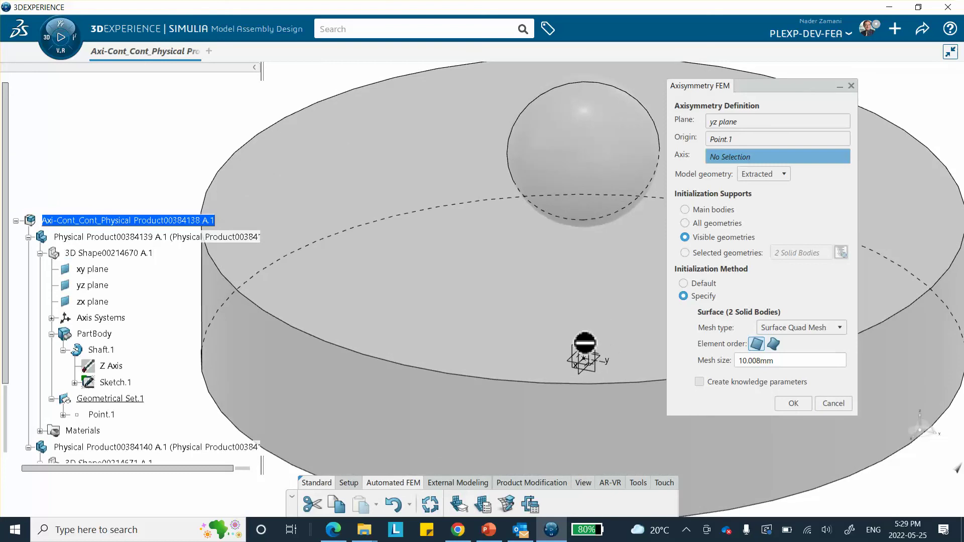
left_click(586, 344)
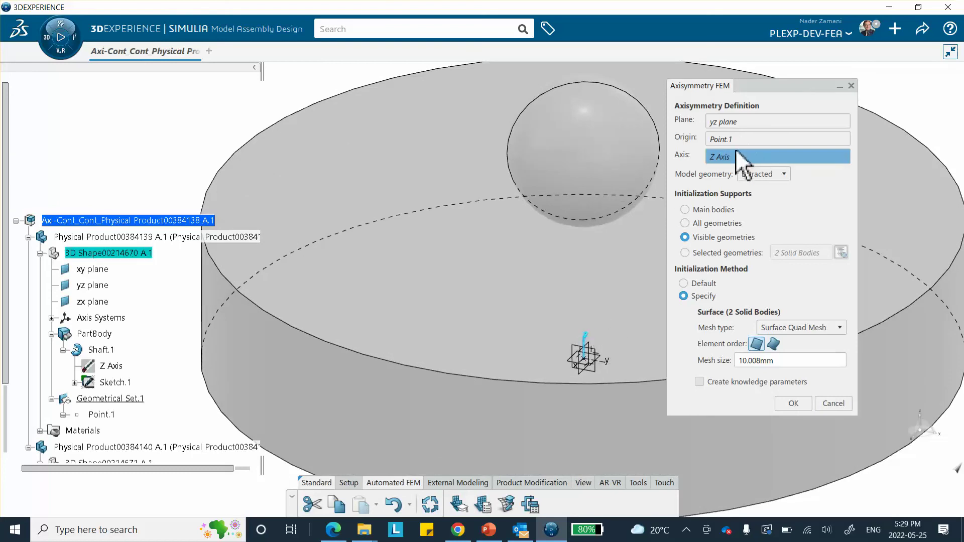
middle_click_drag(506, 235, 483, 266)
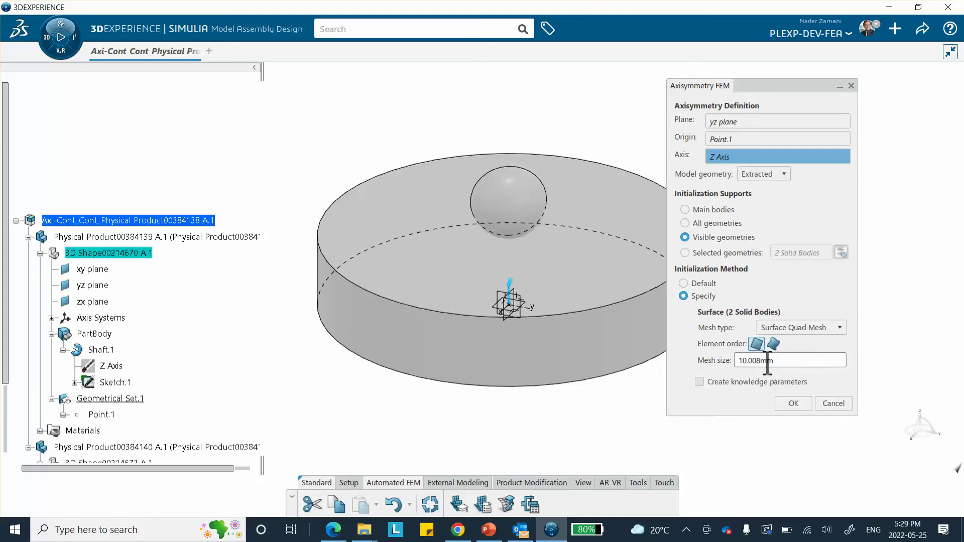
- Create the axisymmetric FEM with a mesh size of 0.3 mm and update it to generate the quad surface mesh
double_click(773, 360)
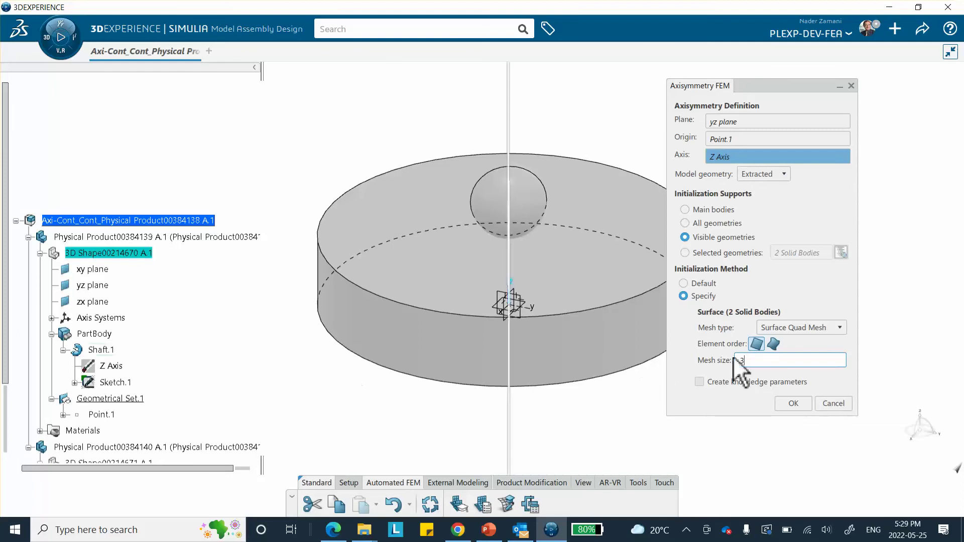
left_click(784, 409)
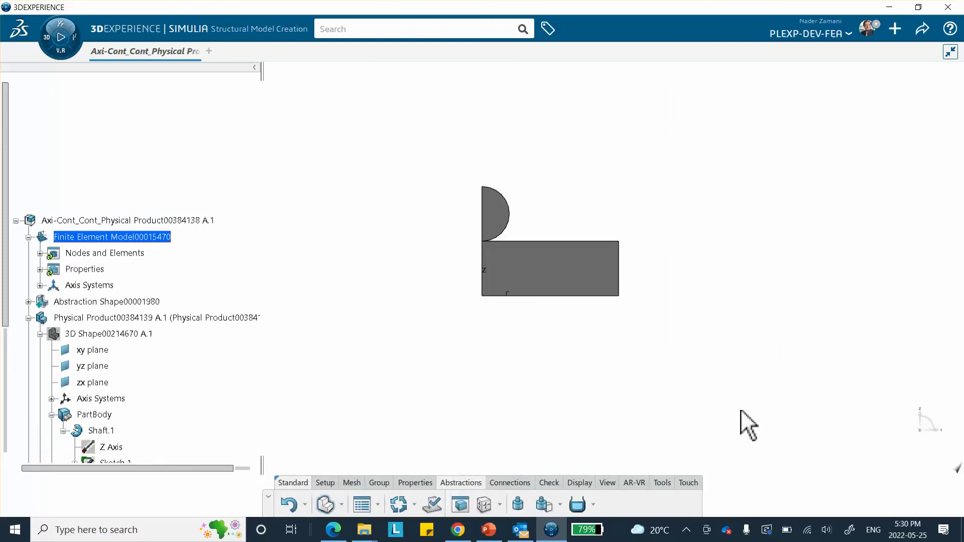
middle_click_drag(581, 374, 564, 351)
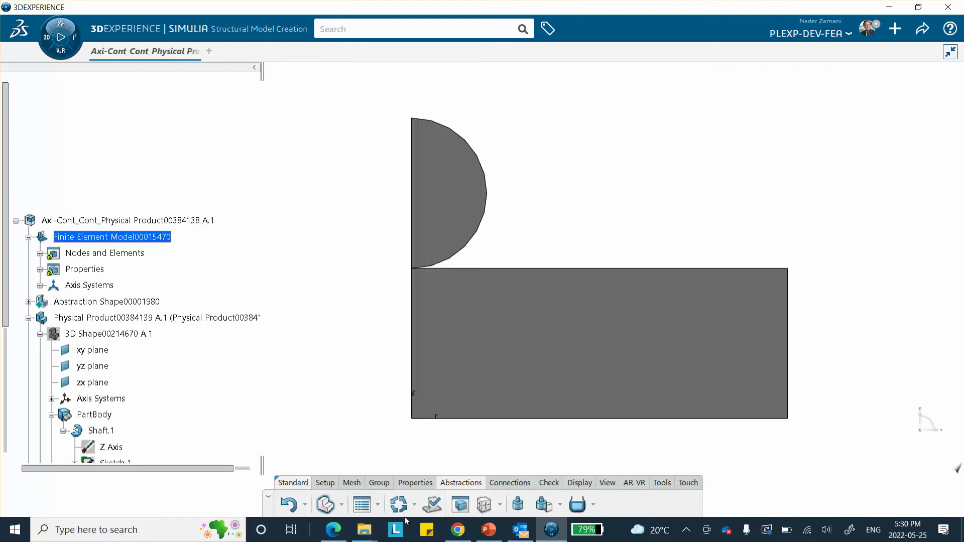
left_click(398, 503)
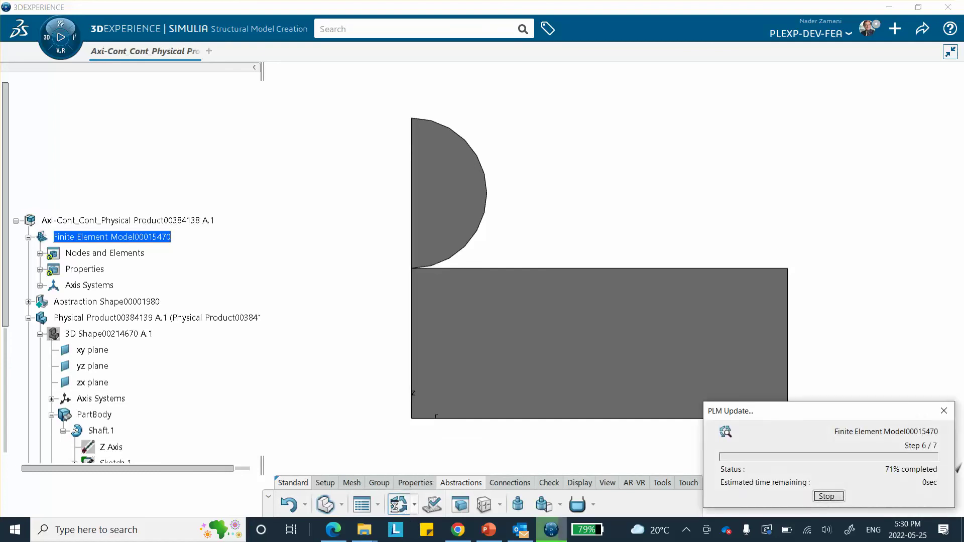
mouse_move(500, 396)
middle_mouse_down("ctrl")
mouse_move(506, 361)
mouse_move(512, 391)
middle_mouse_up("ctrl")
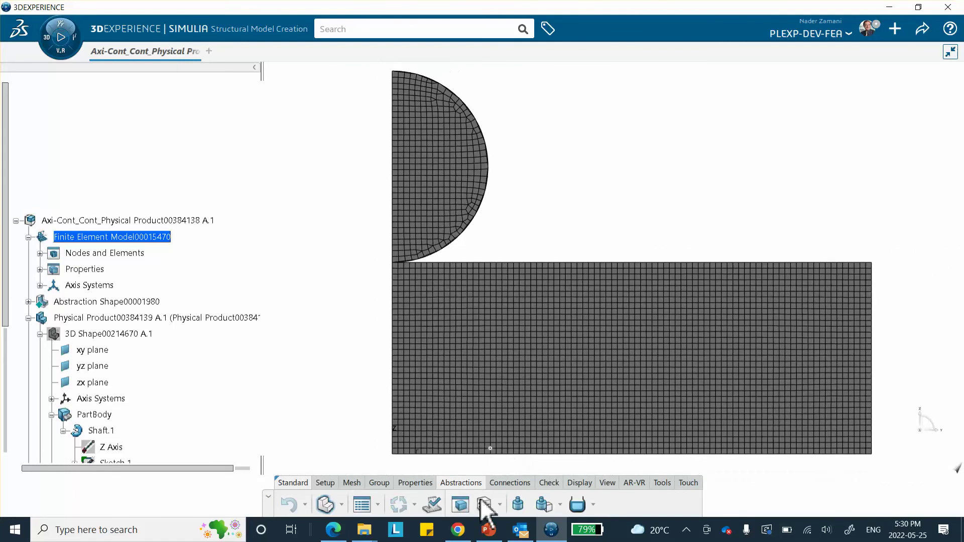
- Switch to PowerPoint, check slide 6 on the Axisymmetry FEM settings and mesh update, and return to 3DEXPERIENCE
left_click(488, 529)
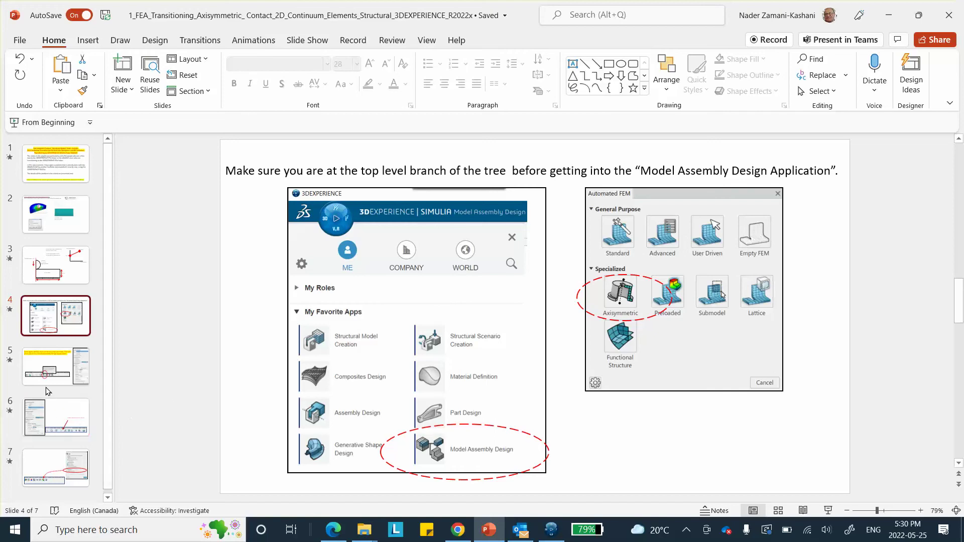
left_click(54, 416)
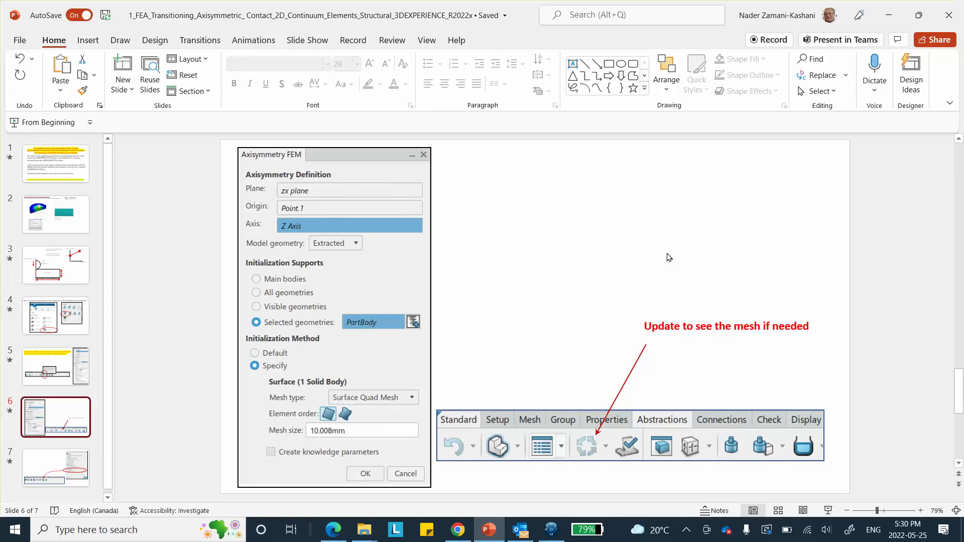
left_click(552, 530)
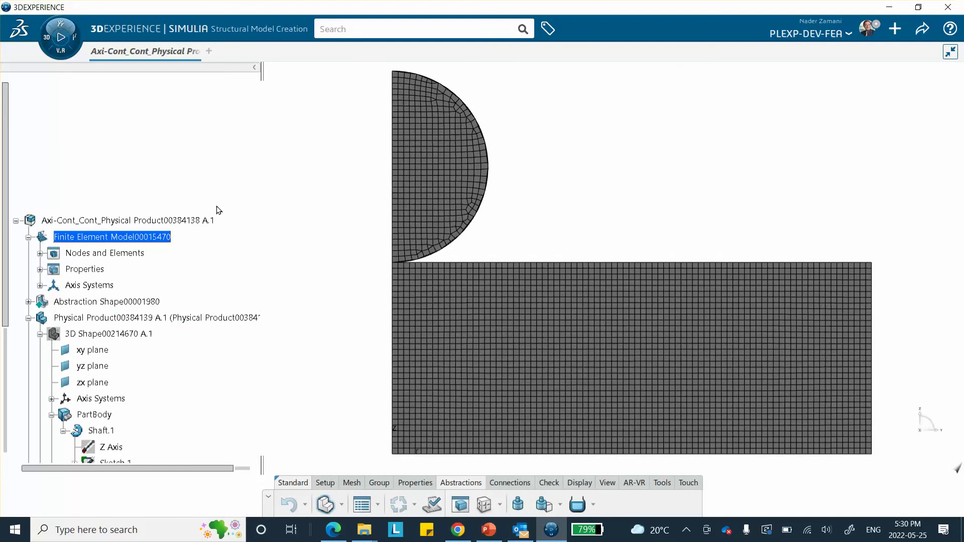
- Start a new simulation of the axisymmetric product in the Mechanical Scenario Creation app
scroll(183, 203, "down", 3)
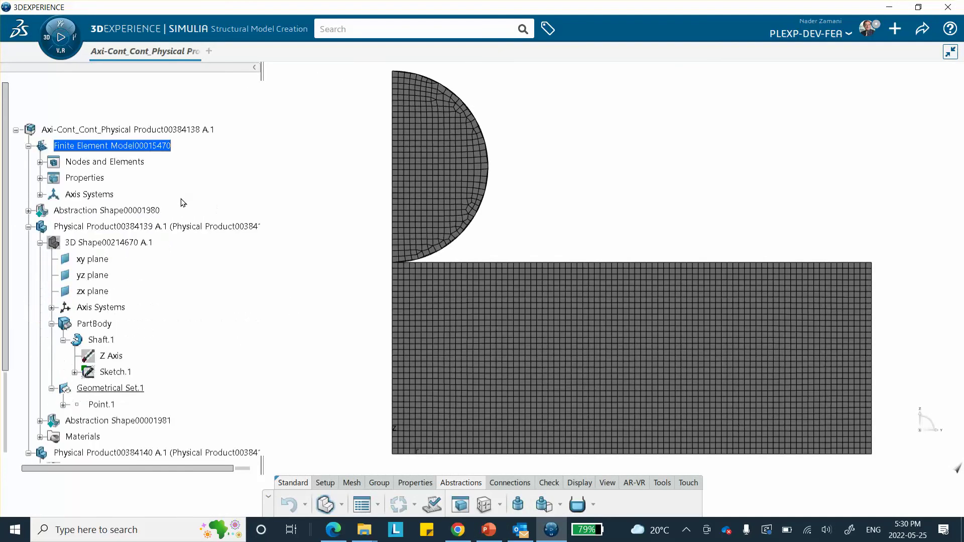
left_click(49, 46)
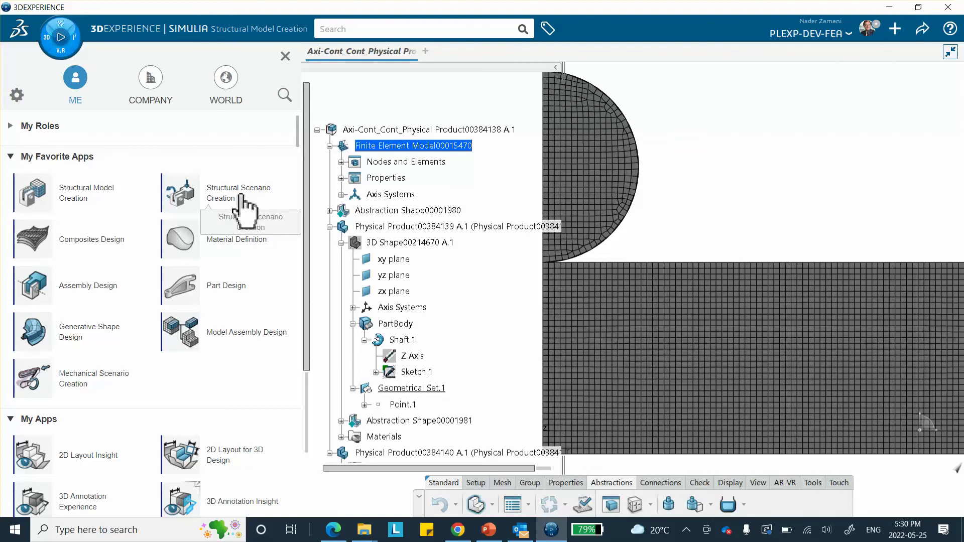
left_click(70, 384)
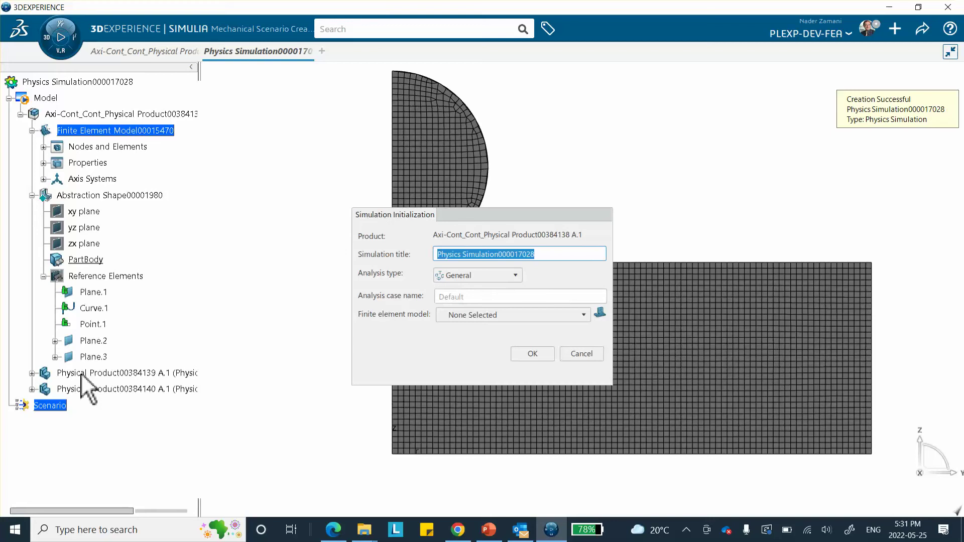
- Initialize the simulation with the Structural analysis type and Finite Element Model00015470 as its finite element model
left_click(507, 277)
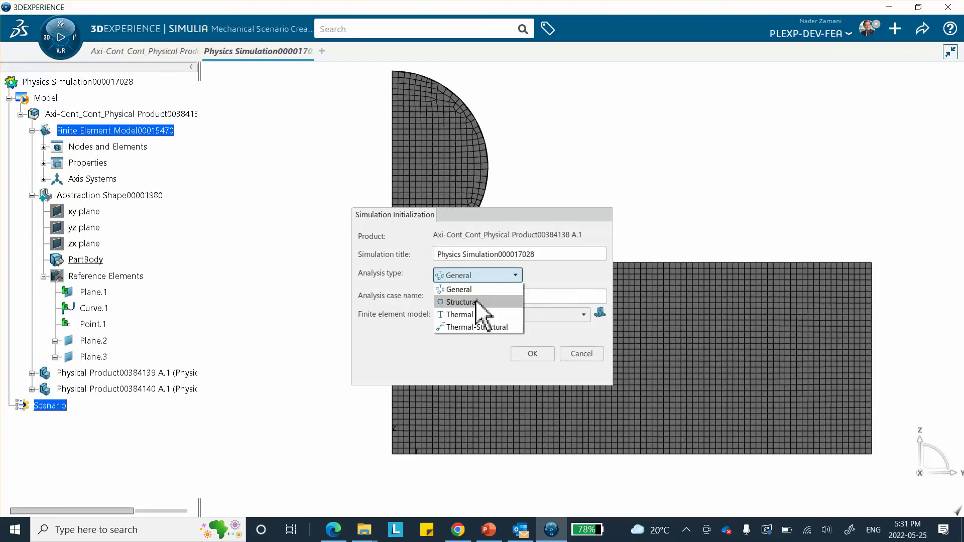
left_click(476, 301)
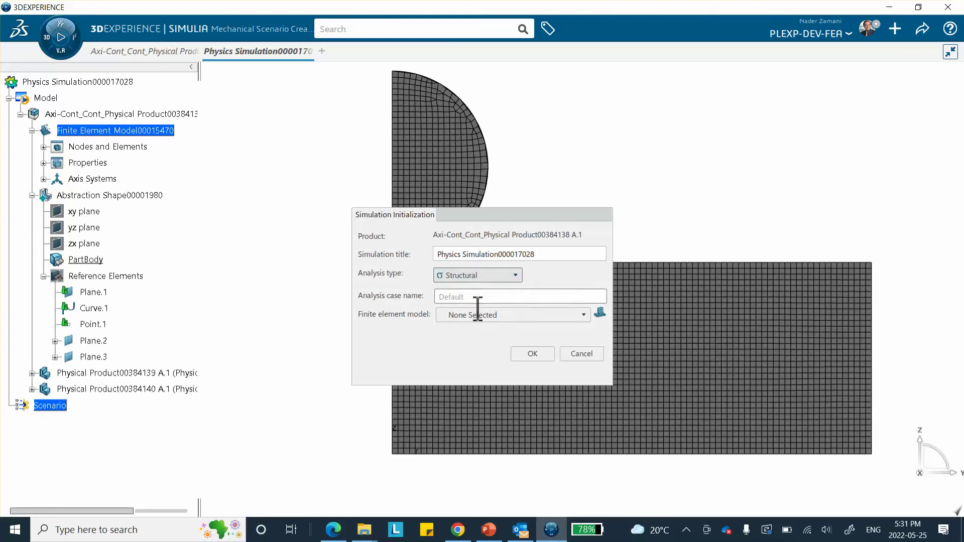
left_click(582, 315)
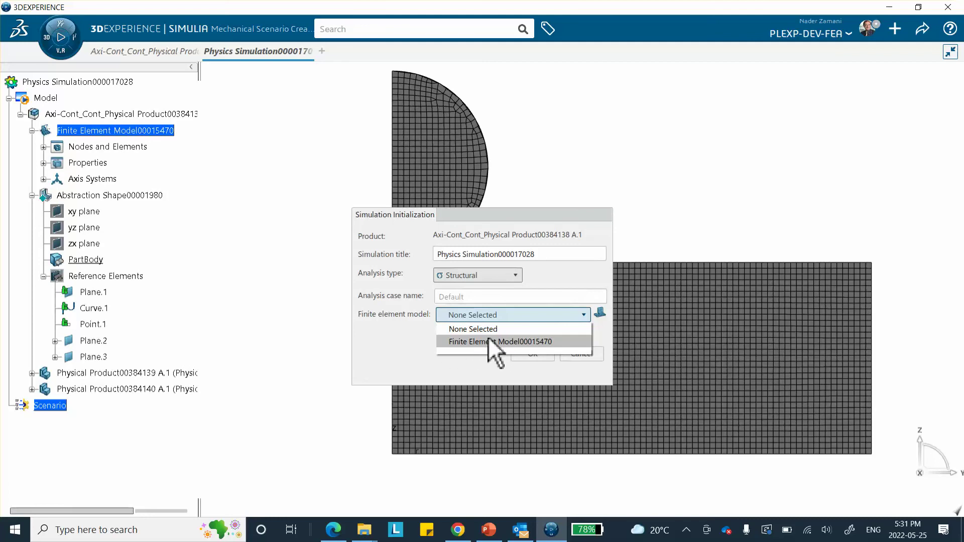
left_click(463, 342)
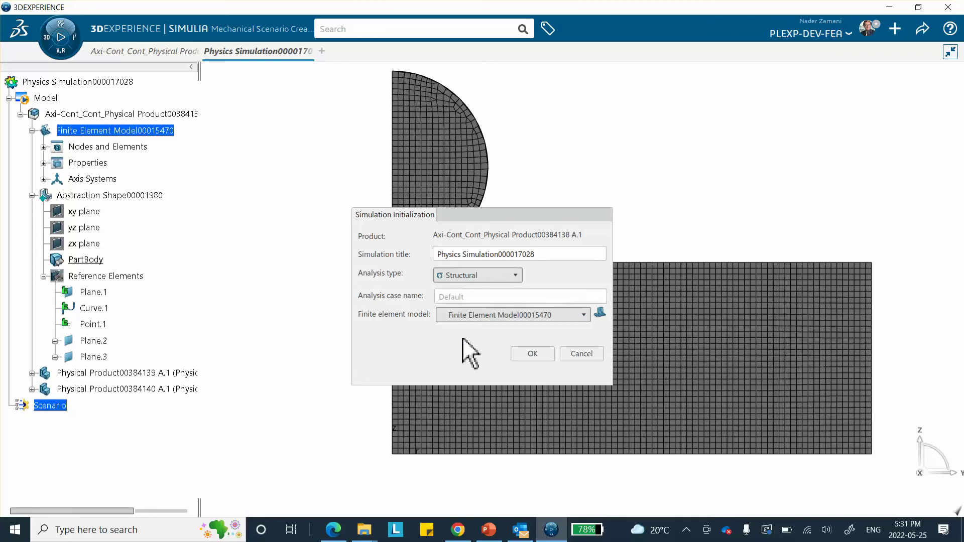
left_click(530, 354)
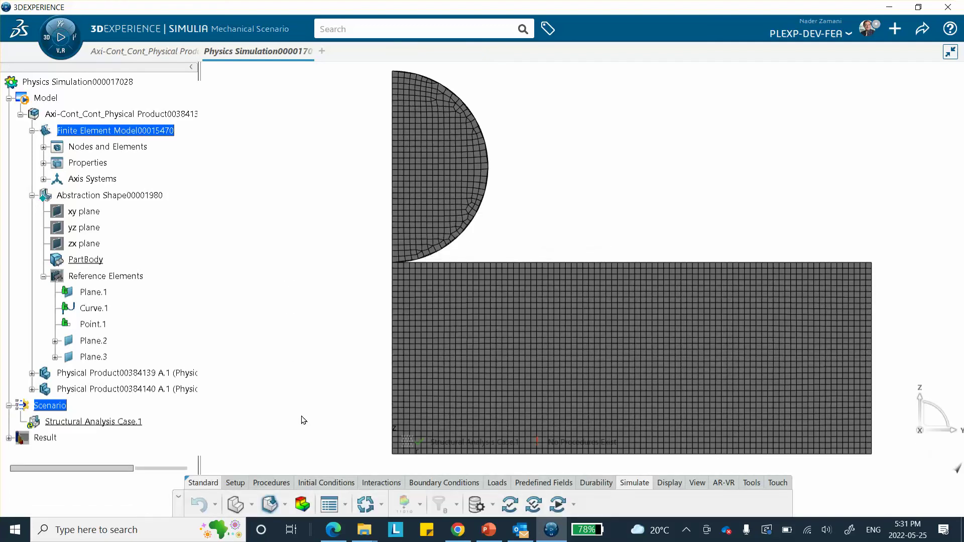
- Add a static step to the structural analysis case with an initial time increment of 0.01 s
left_click(272, 483)
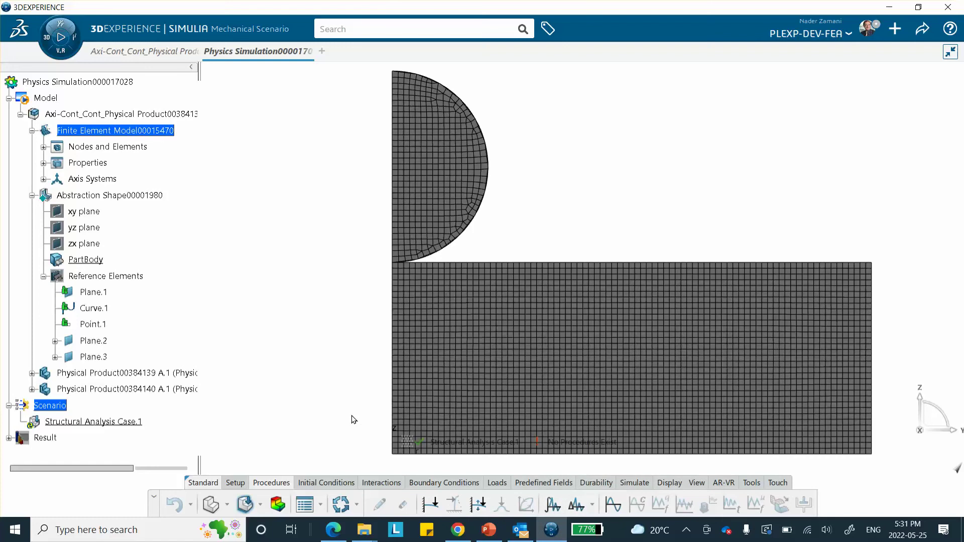
left_click(430, 504)
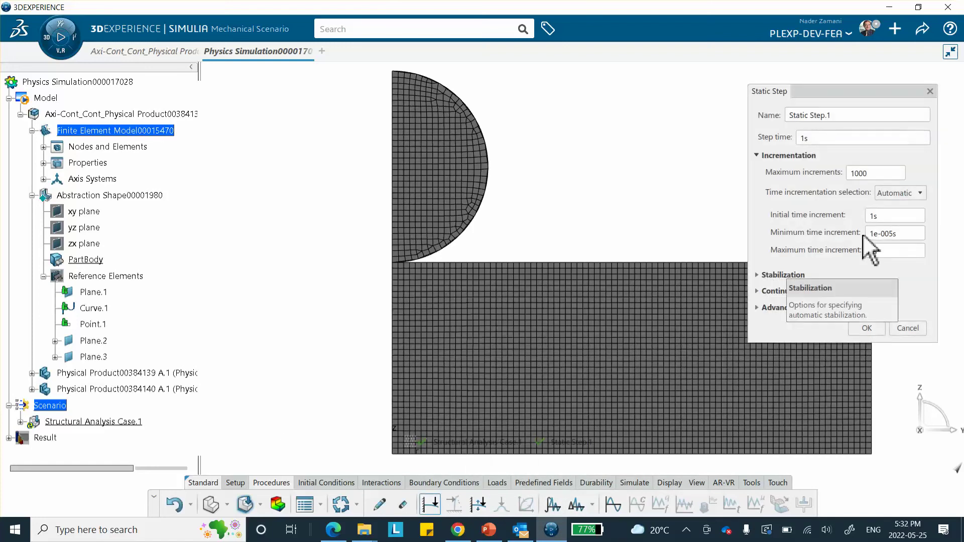
double_click(878, 219)
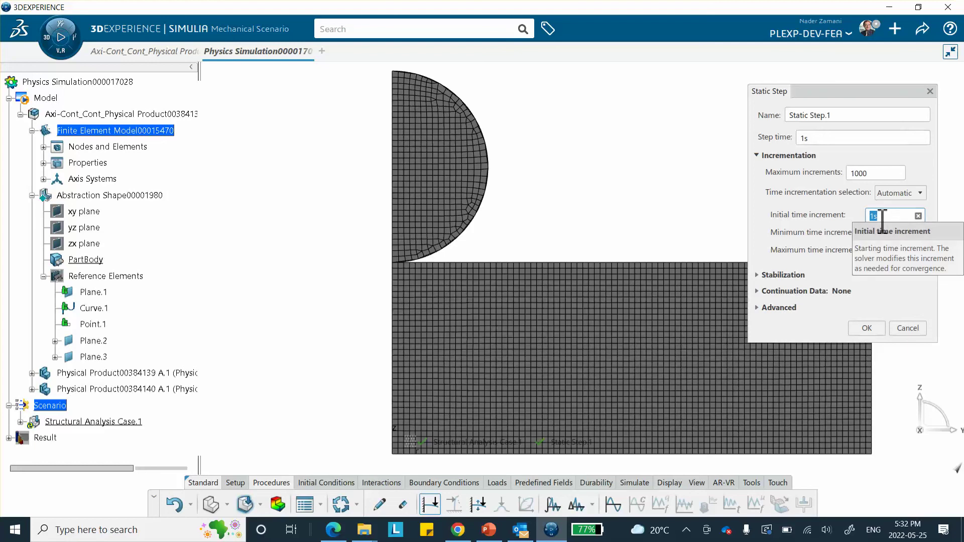
key("BackSpace")
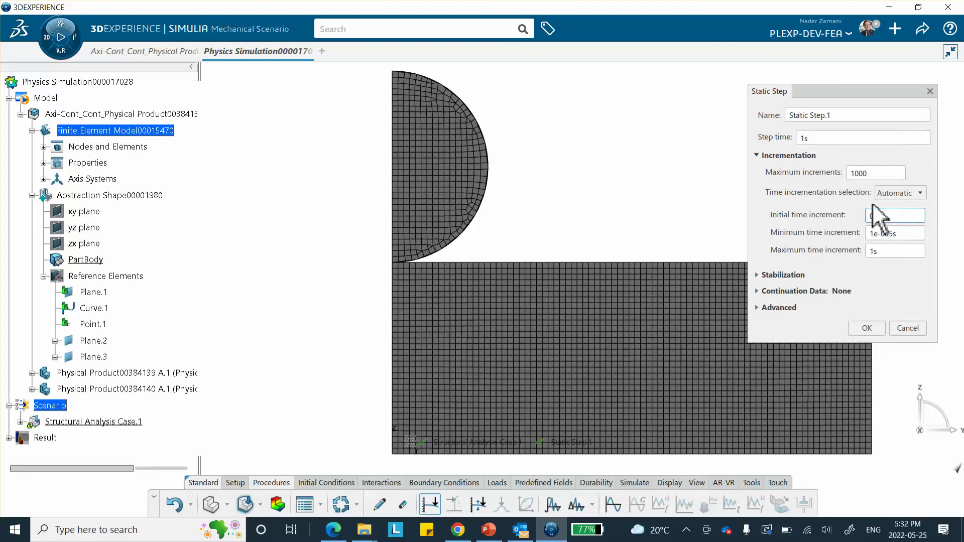
type("0.01s")
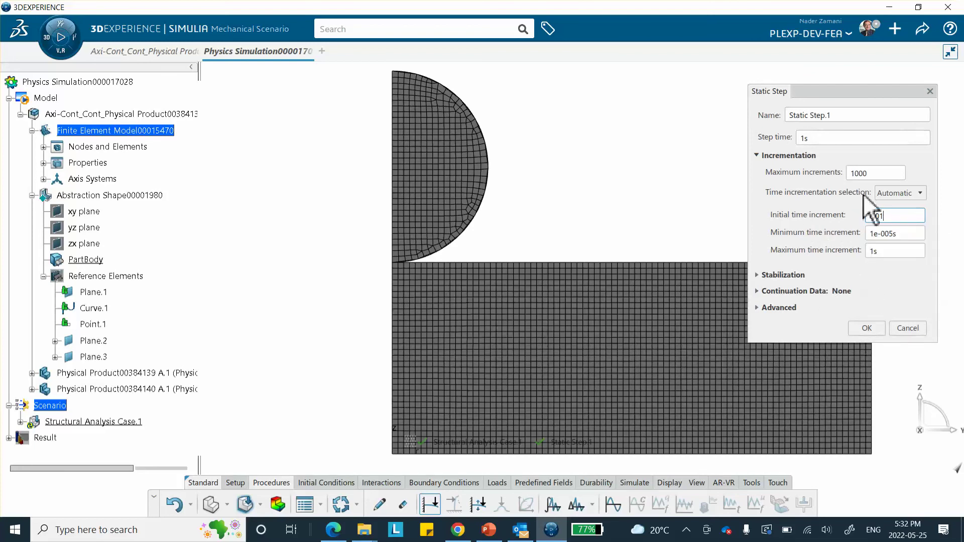
left_click(868, 329)
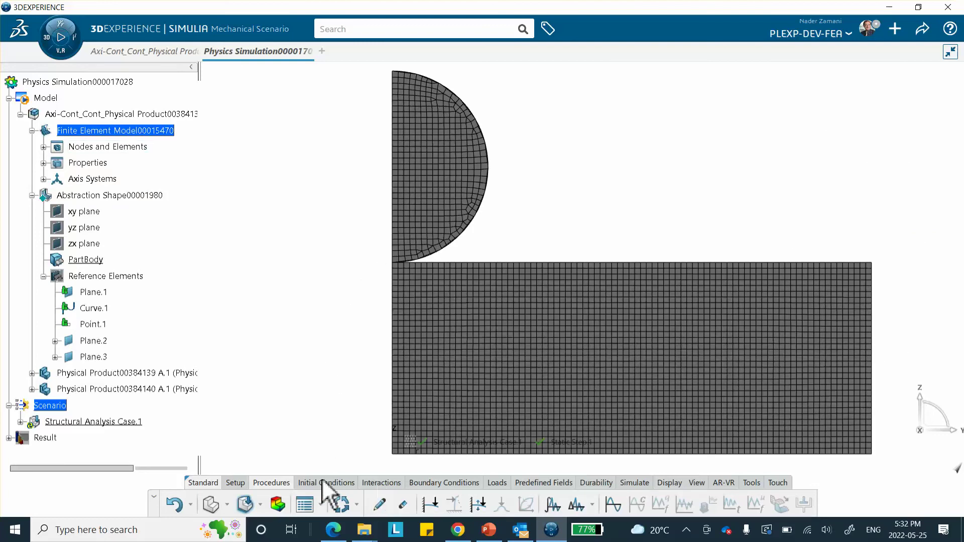
- Switch from the scenario to Structural Model Creation and accept the contributing shapes
left_click(442, 483)
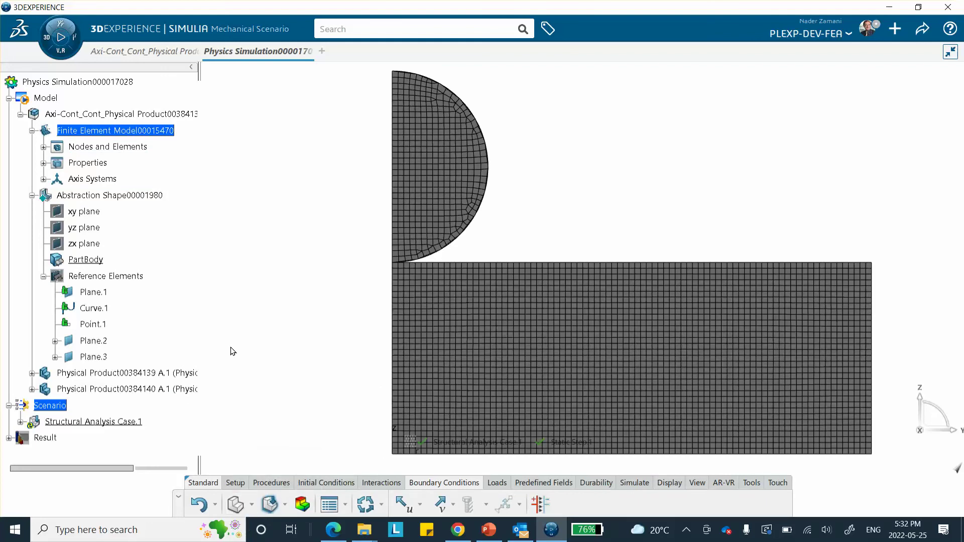
left_click(236, 505)
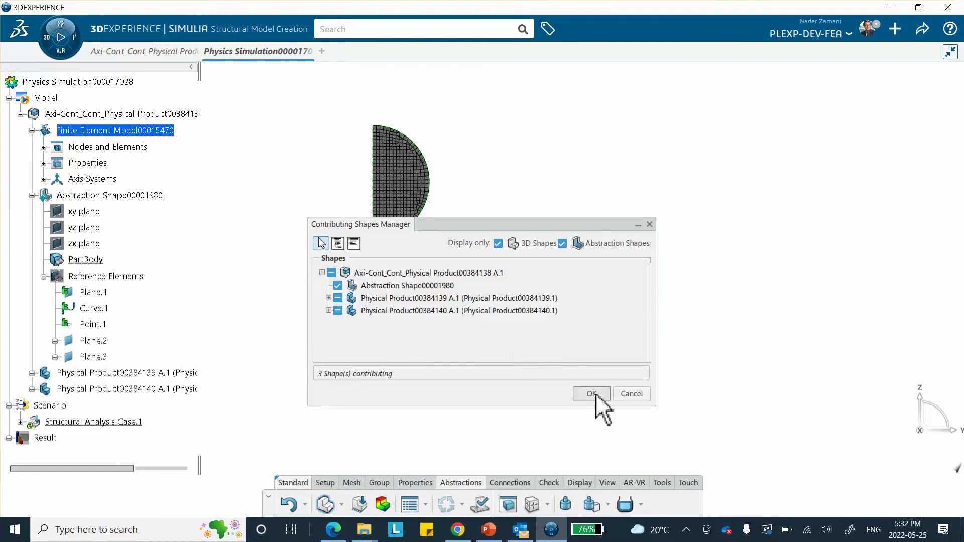
left_click(592, 394)
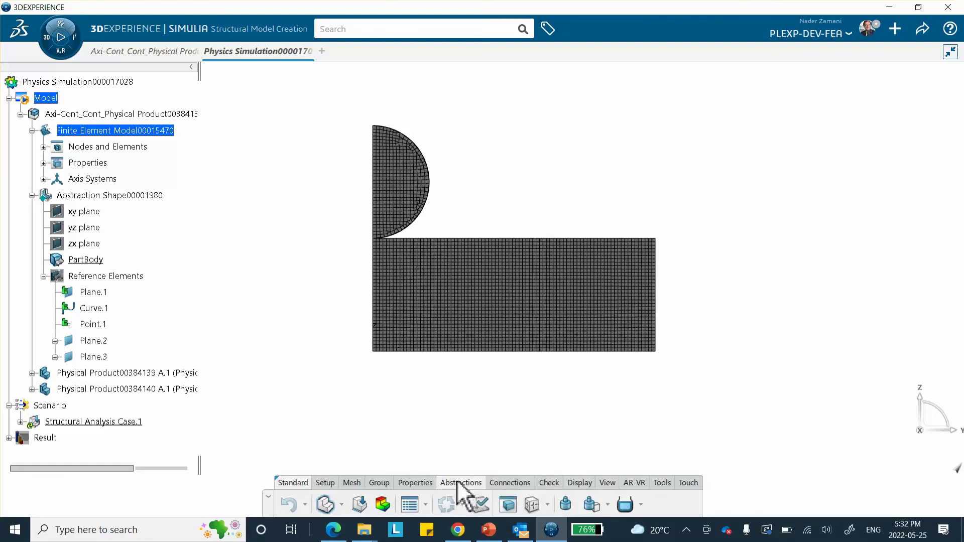
- Define the half-circle indenter mesh, Surface Quad Mesh.2, as a rigid body with Center of Mass as its reference point
left_click(548, 504)
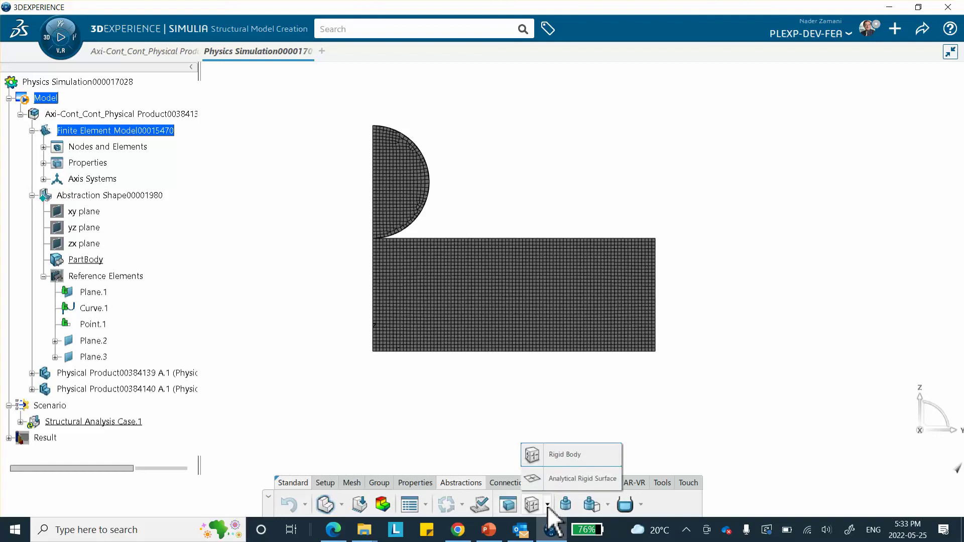
left_click(562, 455)
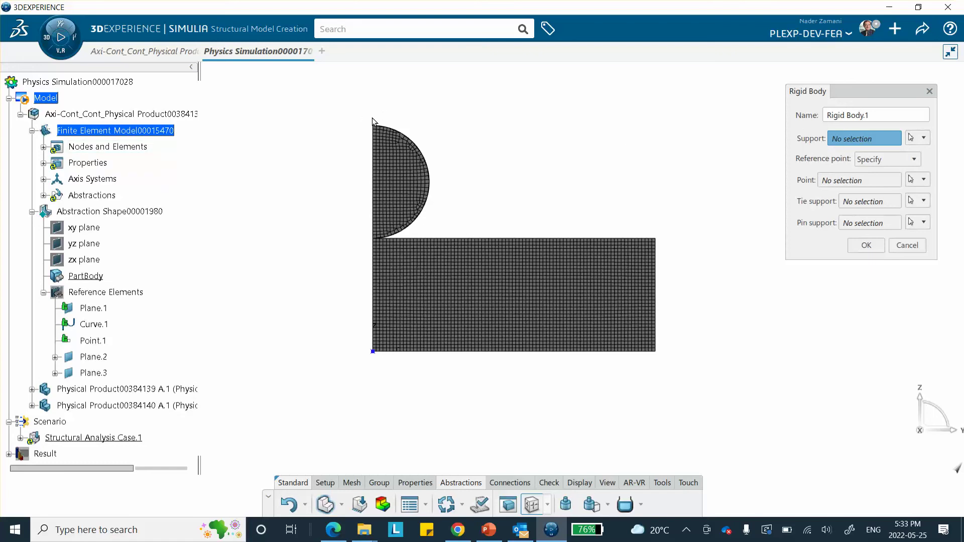
left_click(921, 139)
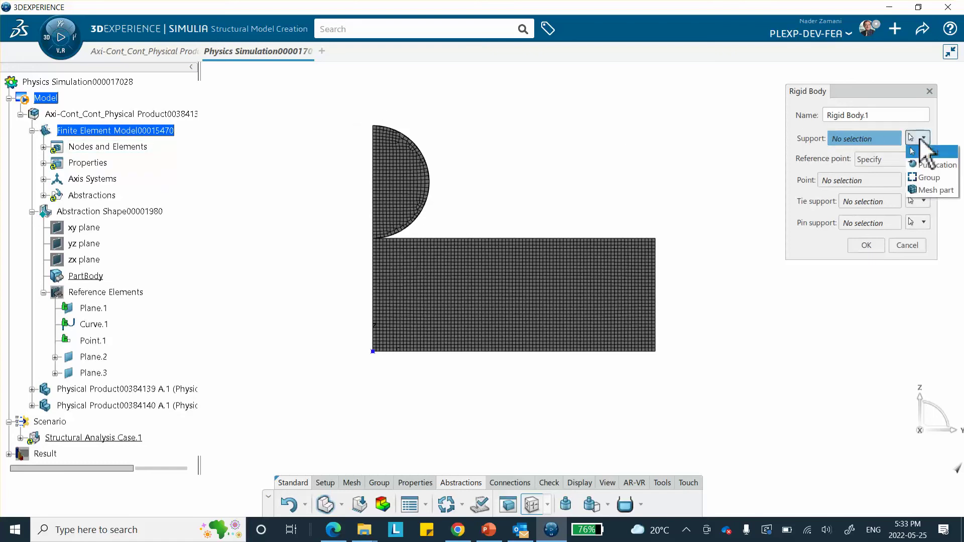
left_click(928, 190)
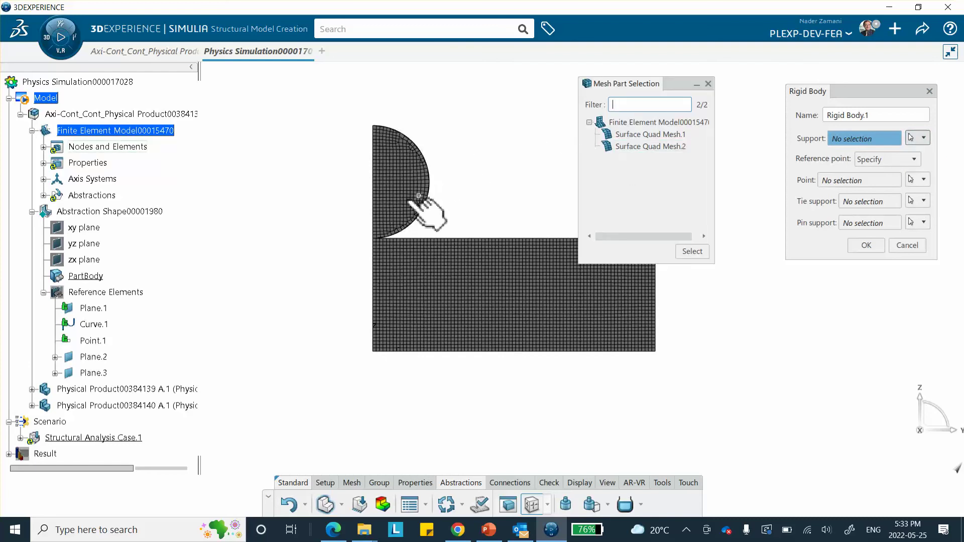
left_click(648, 146)
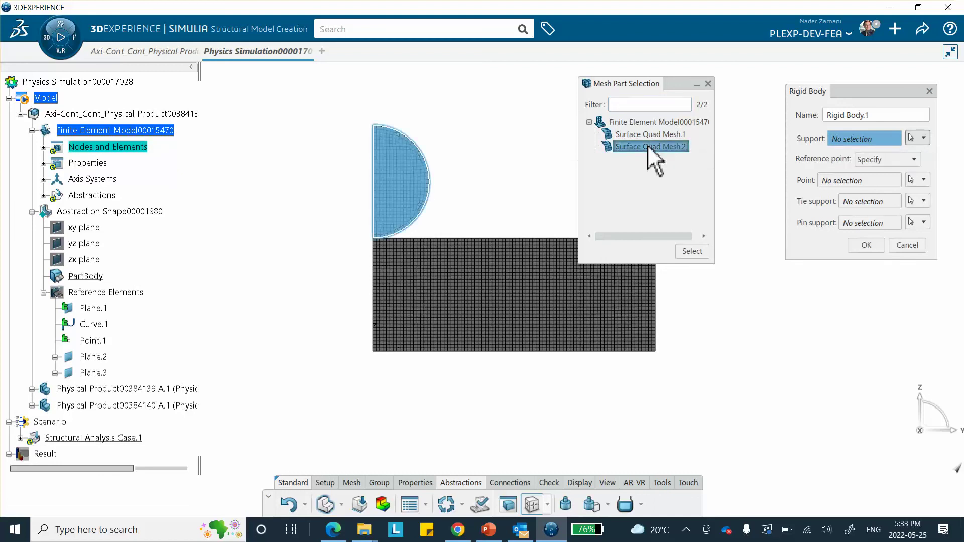
left_click(695, 250)
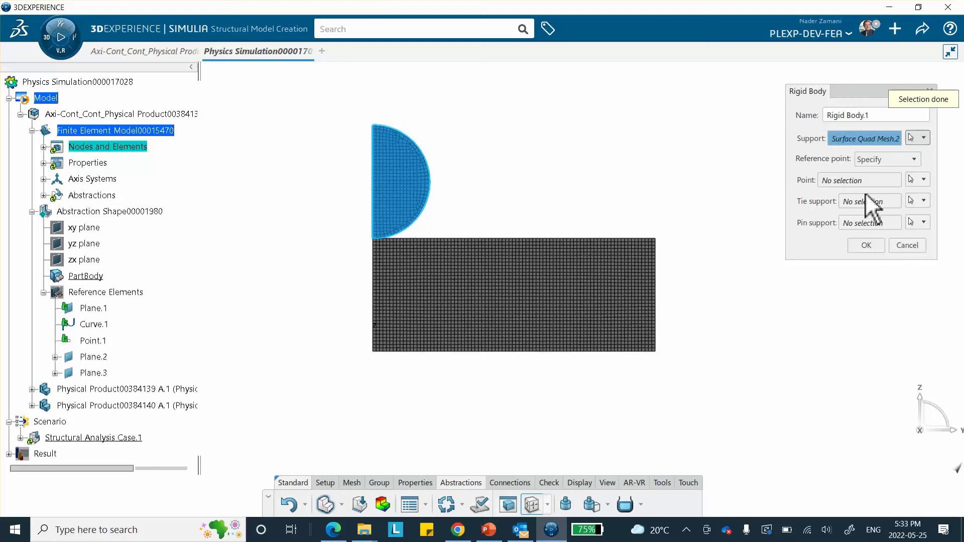
left_click(883, 159)
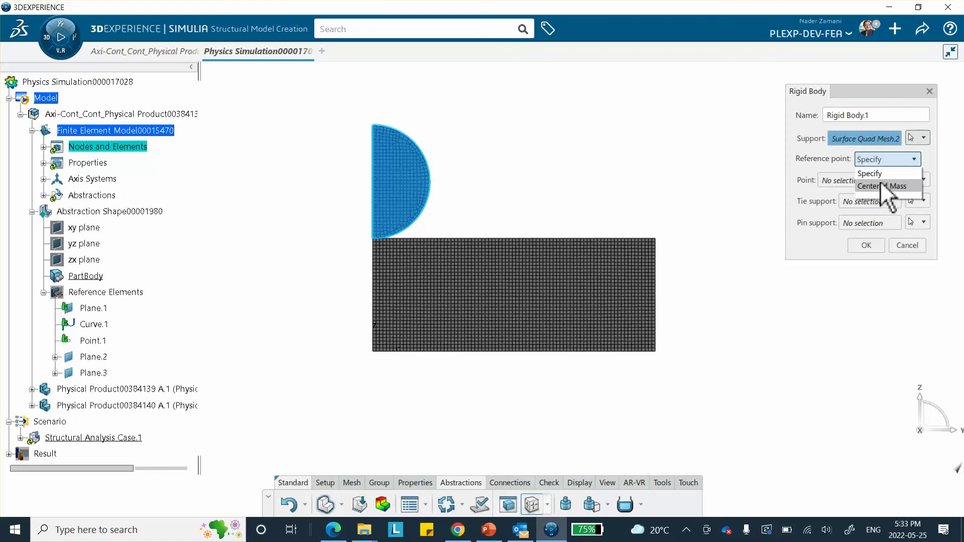
left_click(881, 186)
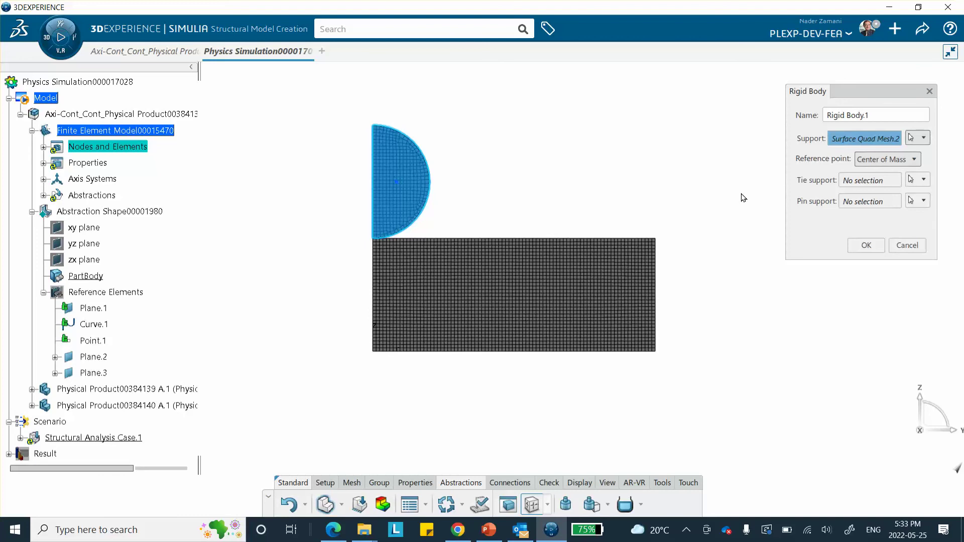
left_click(864, 245)
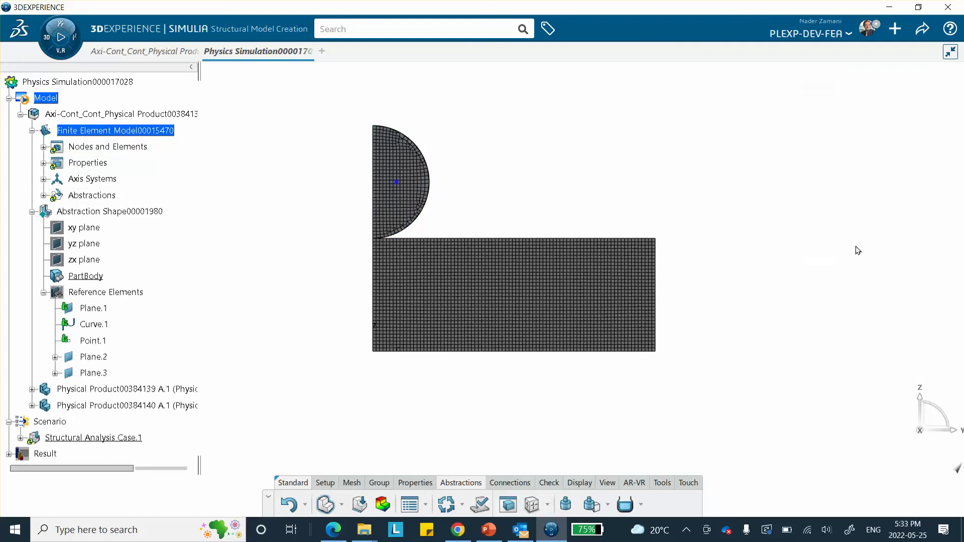
- Return to the mechanical scenario and clamp the bottom edge of the workpiece disk
left_click(359, 502)
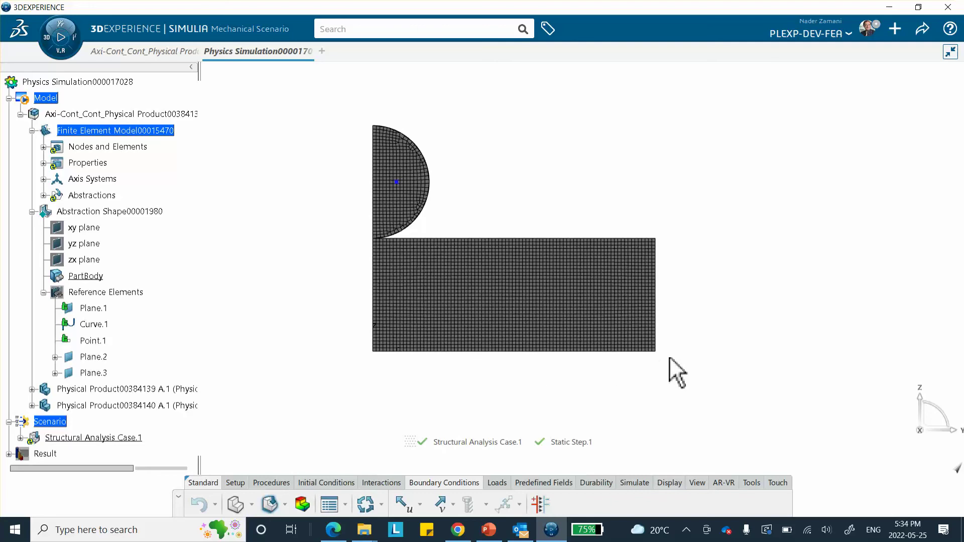
left_click(421, 505)
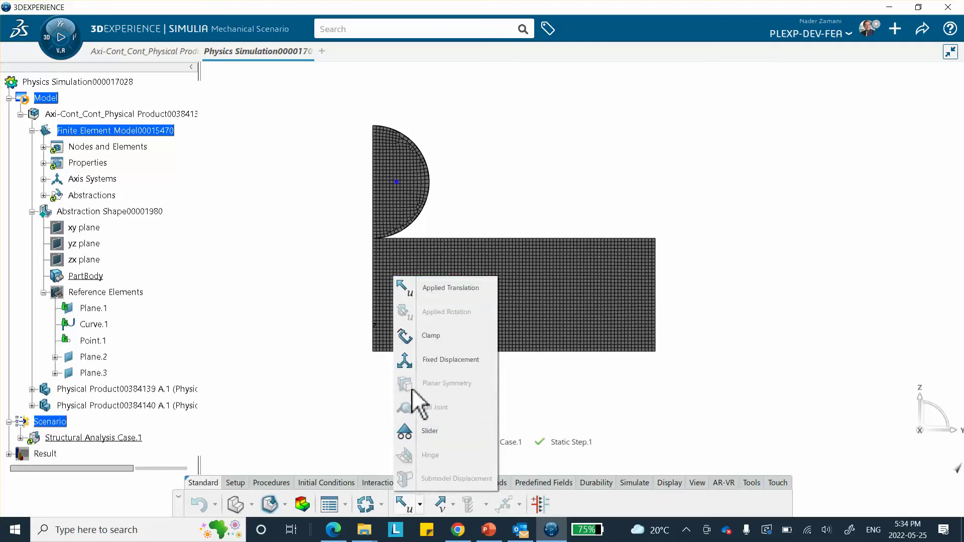
left_click(432, 341)
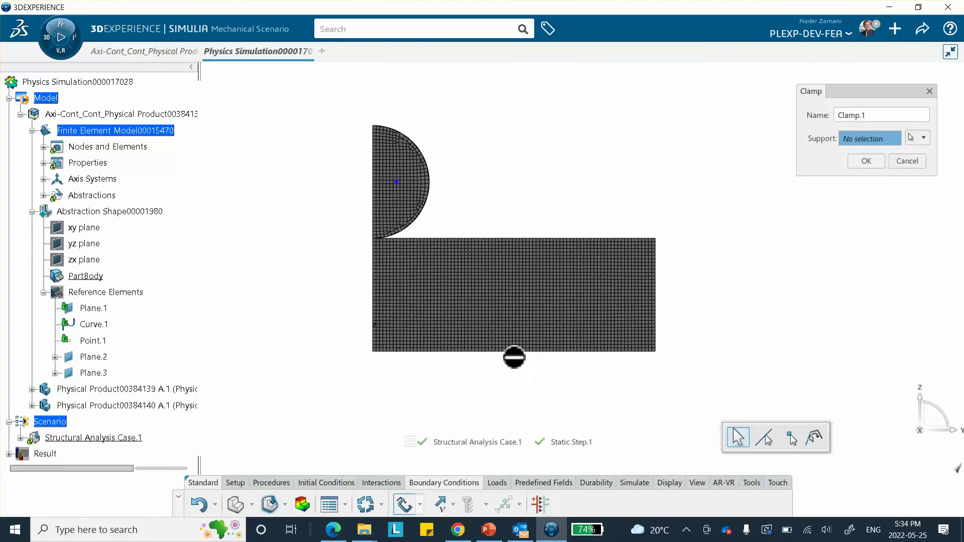
left_click(508, 351)
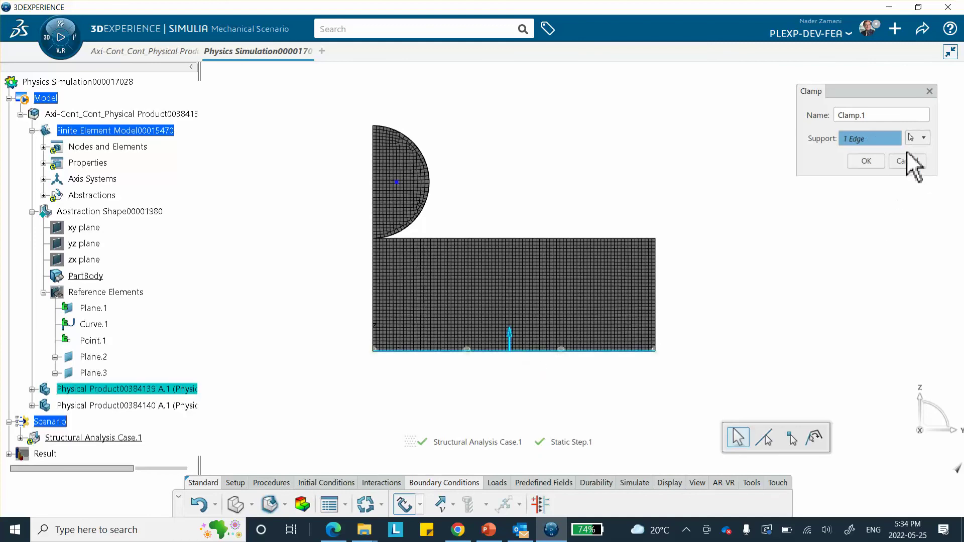
left_click(864, 159)
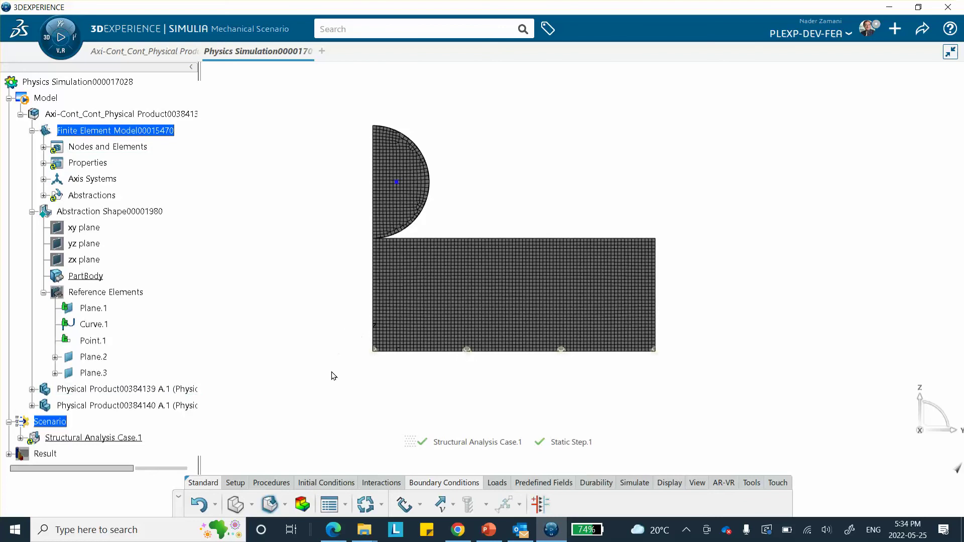
- Add a fixed displacement on Rigid Body.1 that restrains the R translation and the Theta rotation
left_click(419, 504)
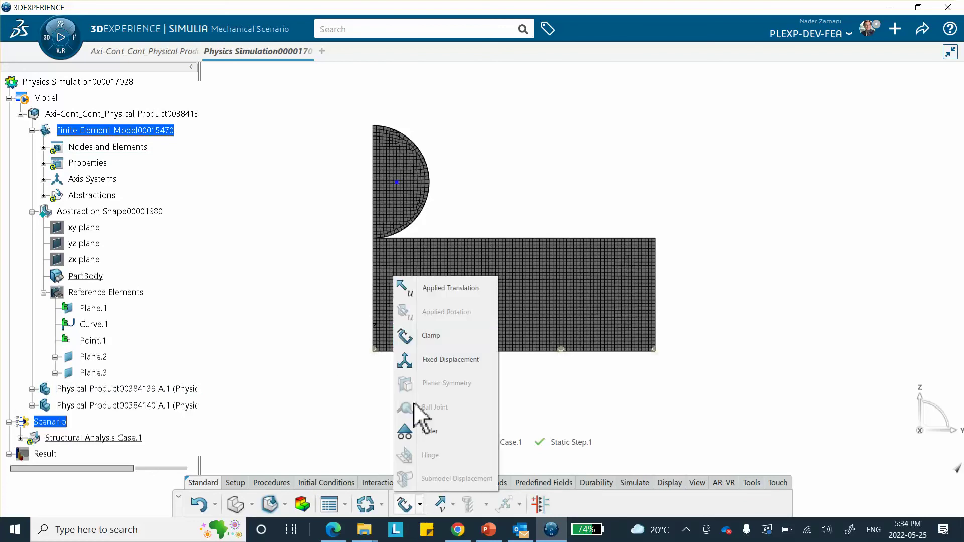
left_click(436, 363)
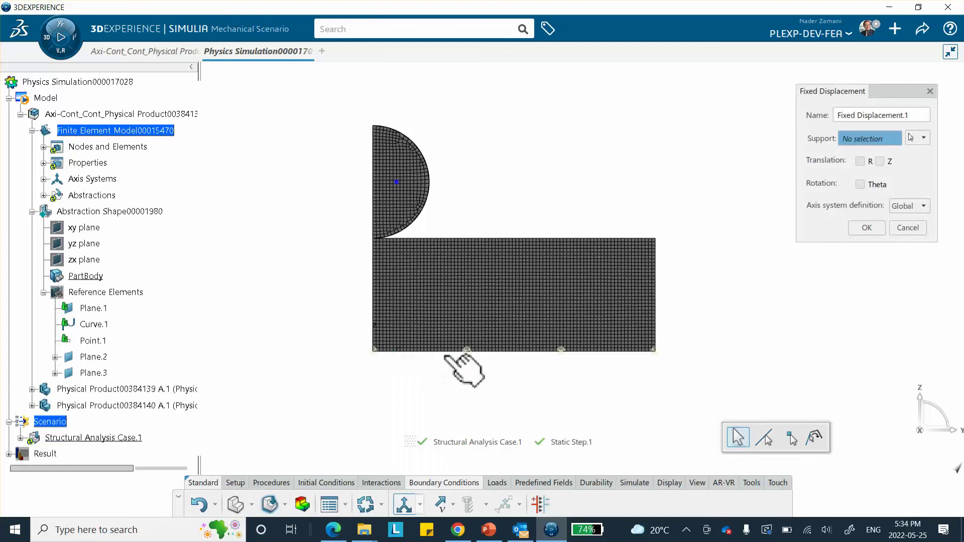
left_click(918, 138)
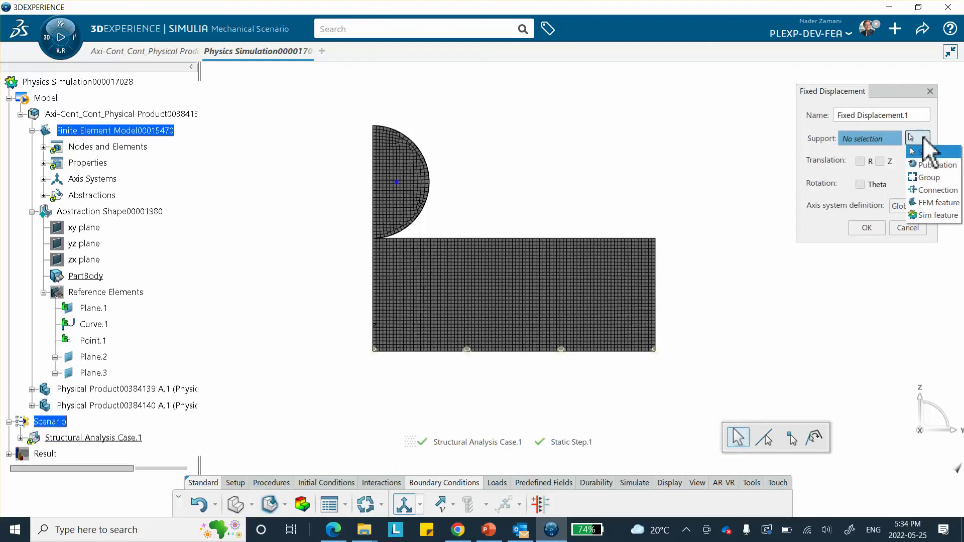
left_click(928, 203)
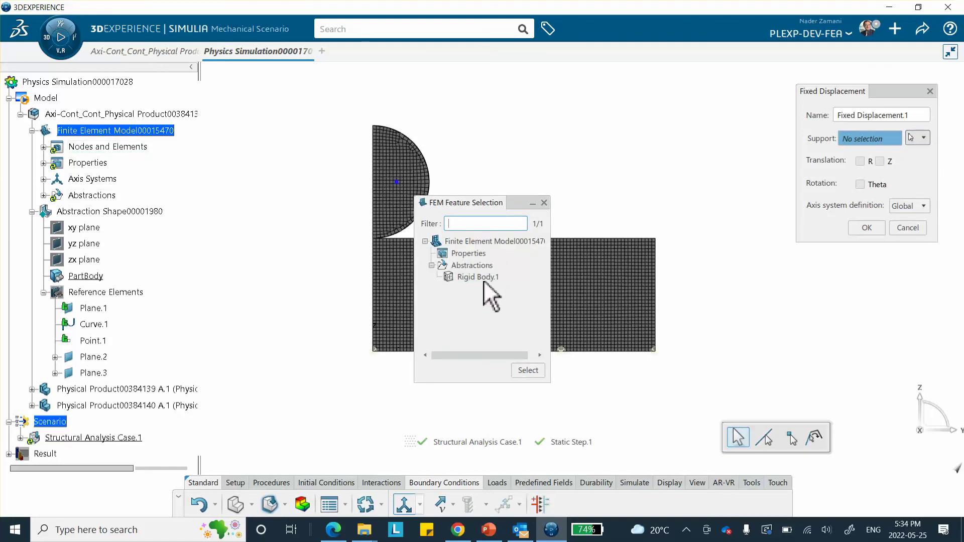
left_click(923, 138)
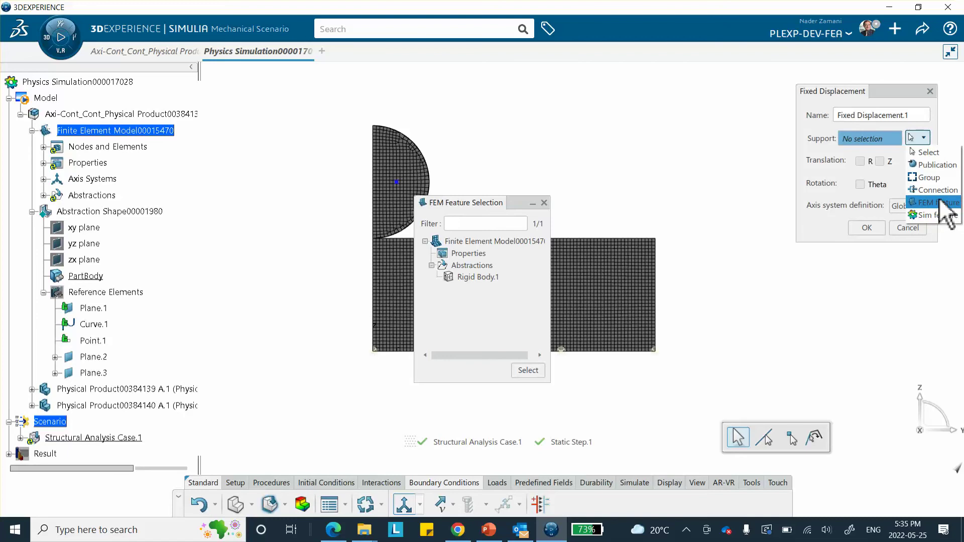
double_click(481, 275)
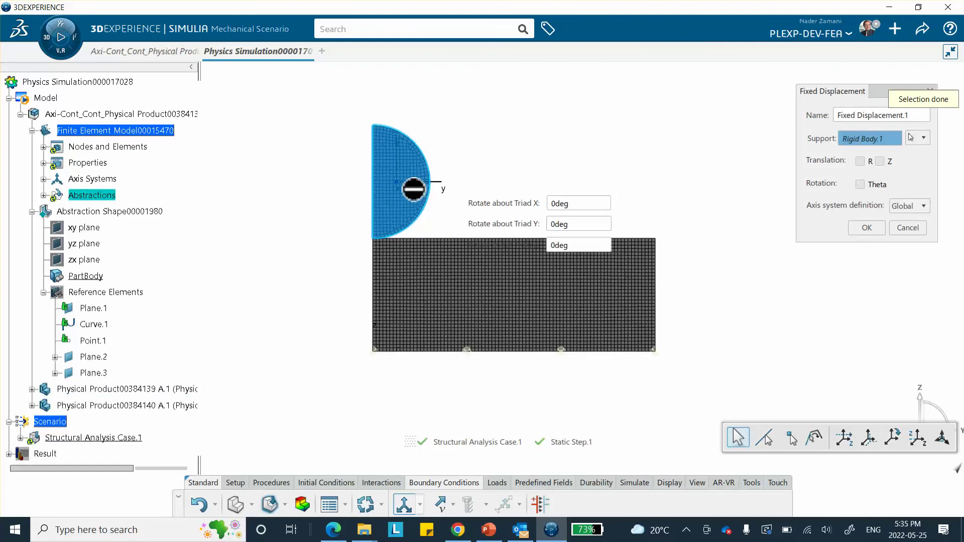
left_click(860, 160)
left_click(860, 184)
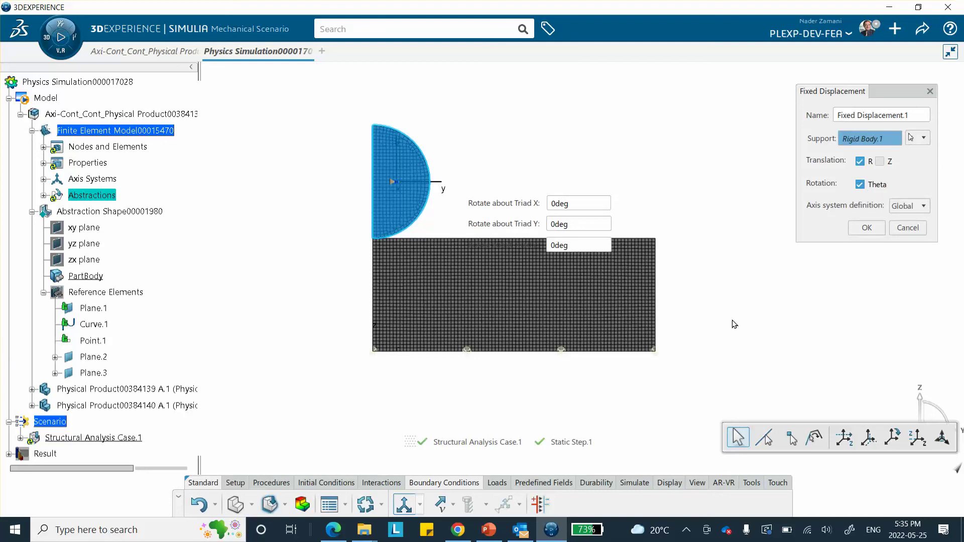
left_click(866, 227)
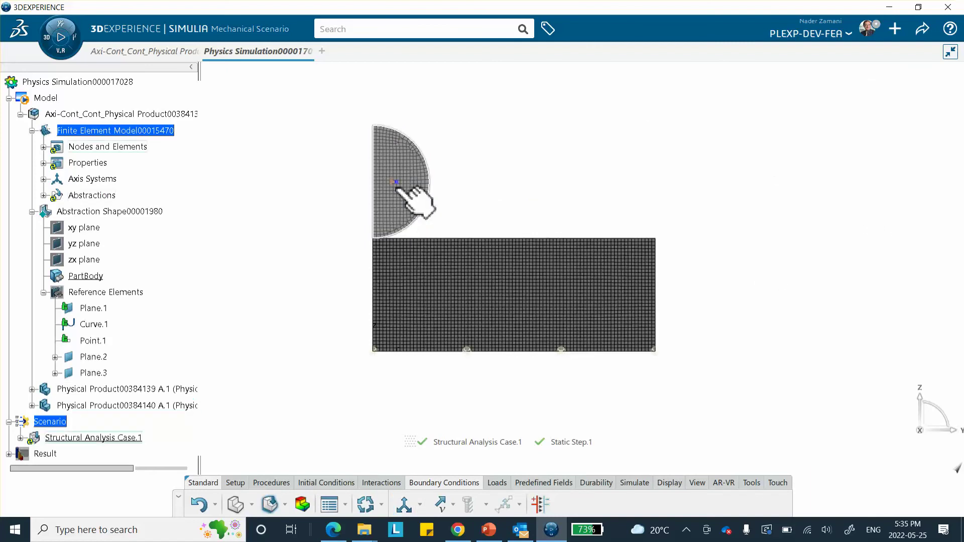
- Apply a -1 mm translation along Z to Rigid Body.1, leaving orthogonal translations free
left_click(420, 504)
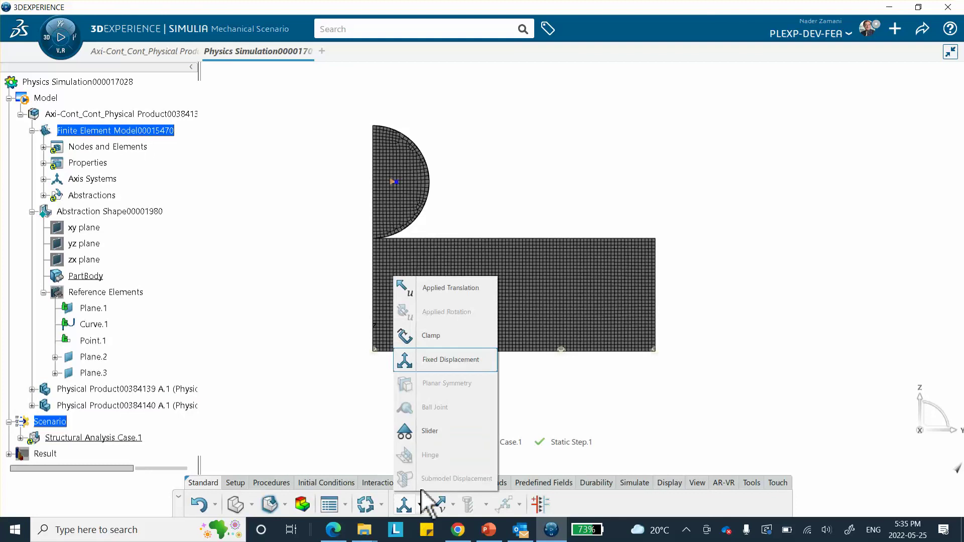
left_click(426, 293)
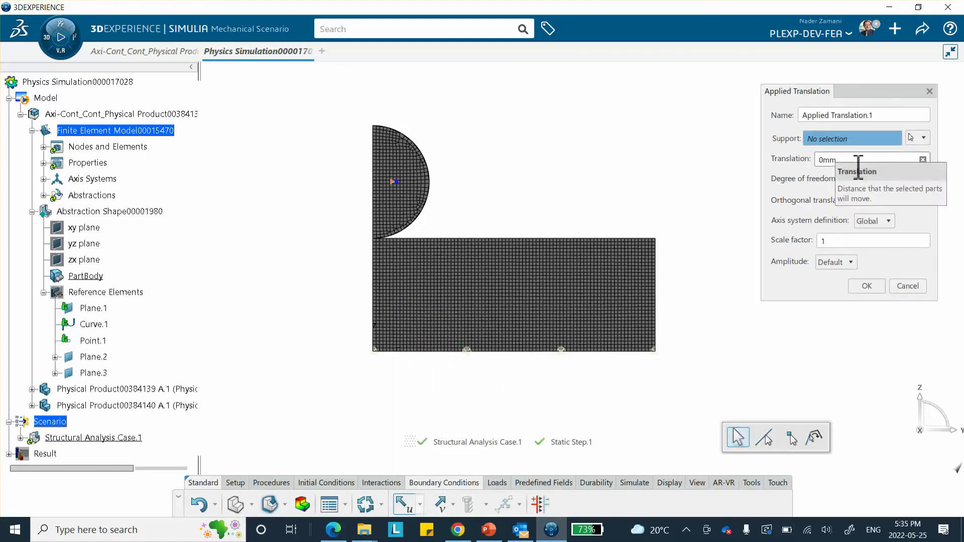
left_click(925, 138)
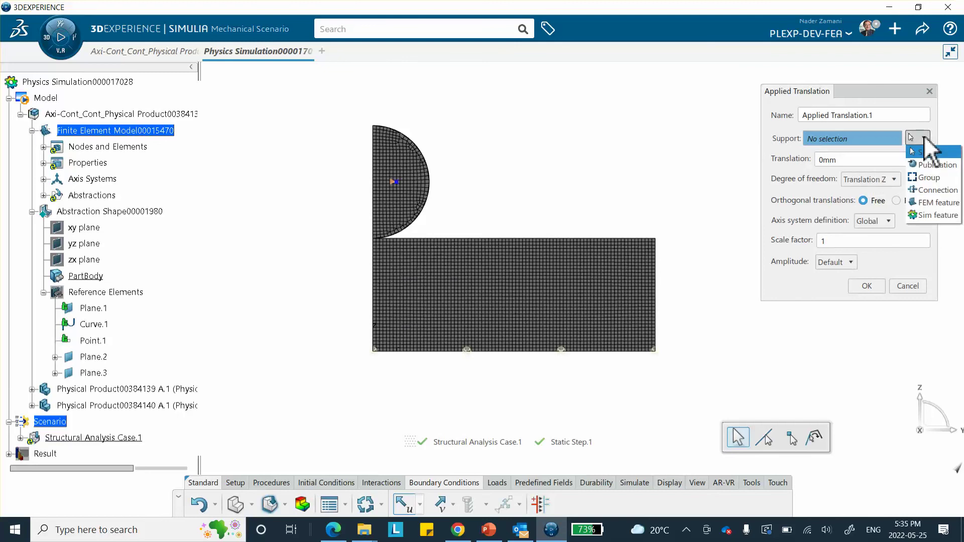
left_click(928, 204)
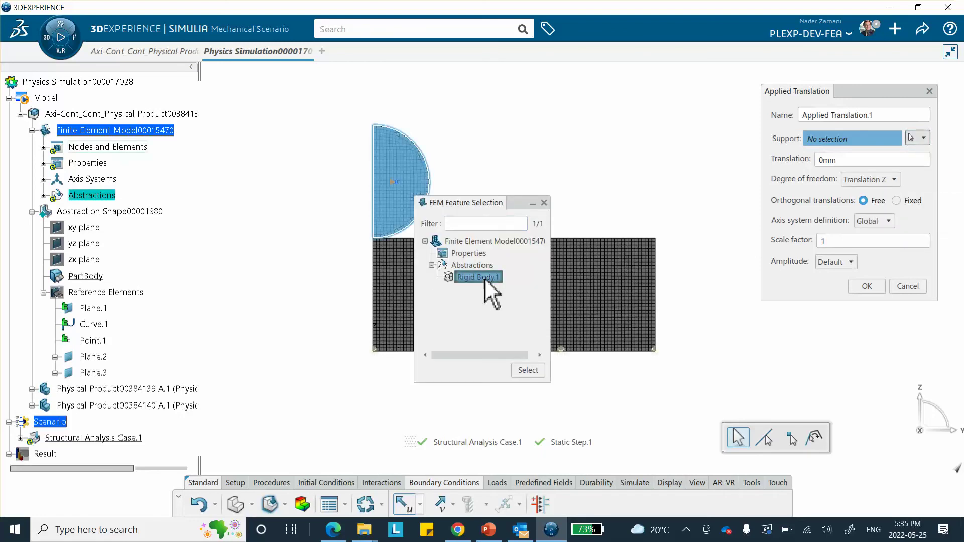
double_click(483, 277)
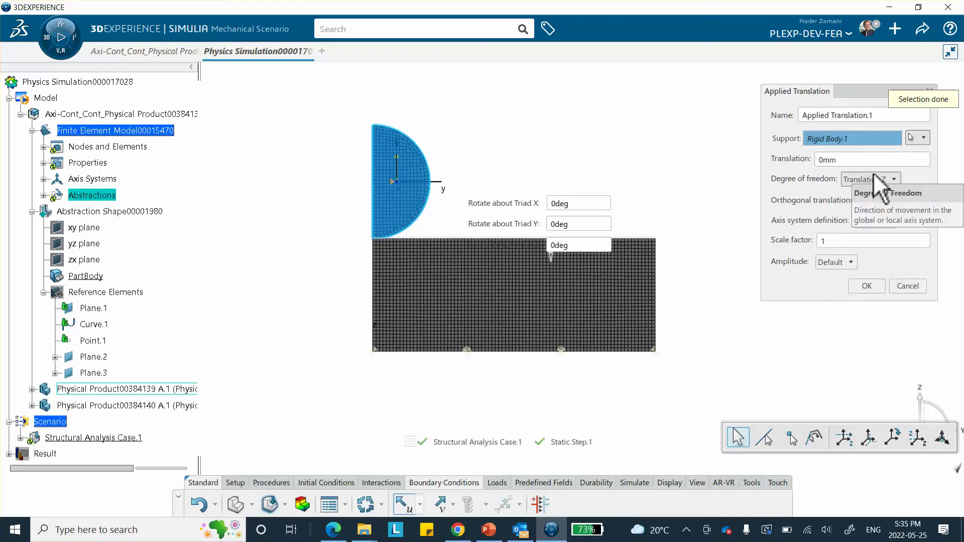
left_click(840, 161)
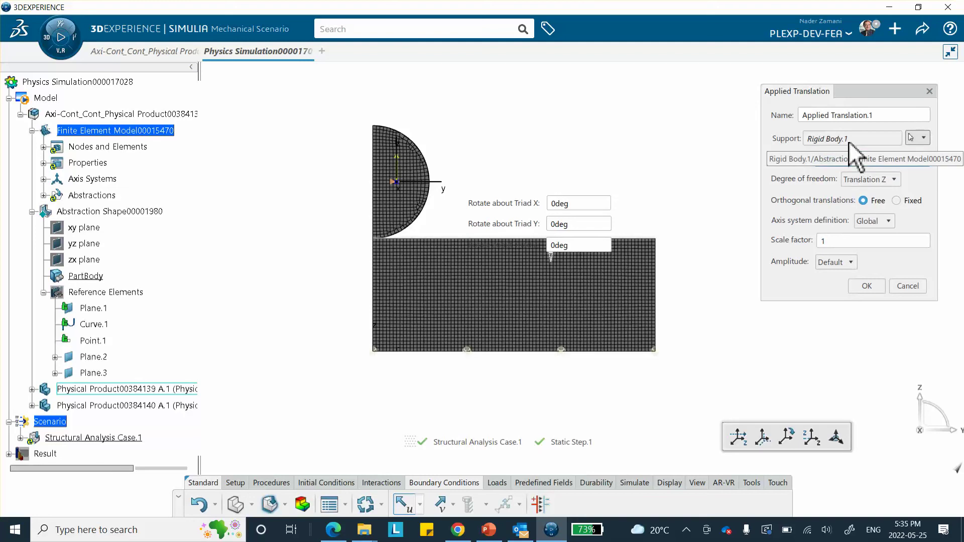
type("-1")
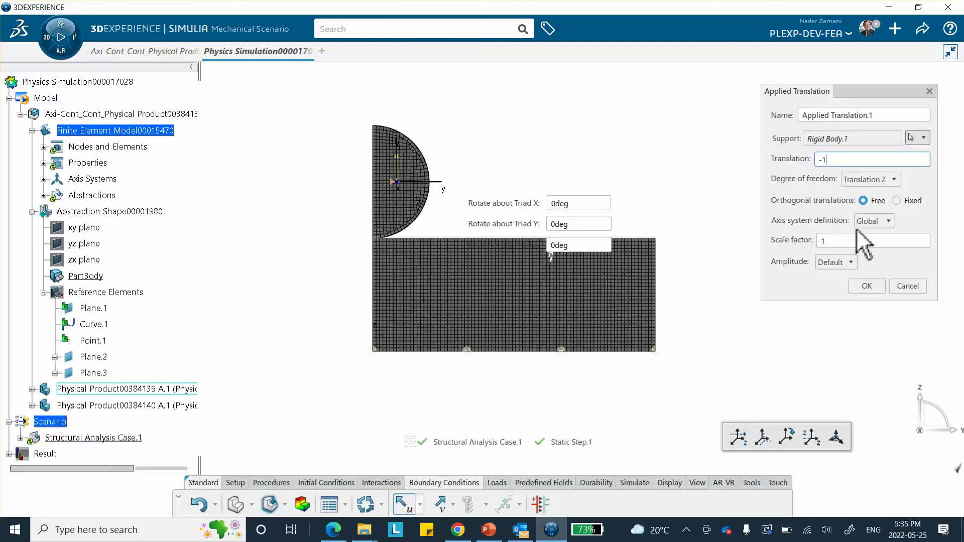
left_click(867, 286)
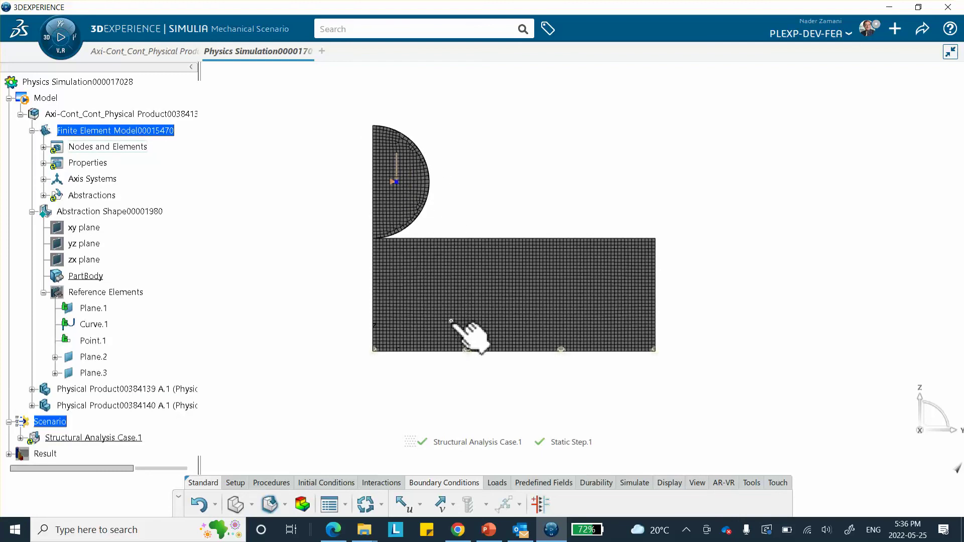
- Create a contact property with Coulomb friction, a friction coefficient of 0.5, and normal behavior options specified
left_click(374, 484)
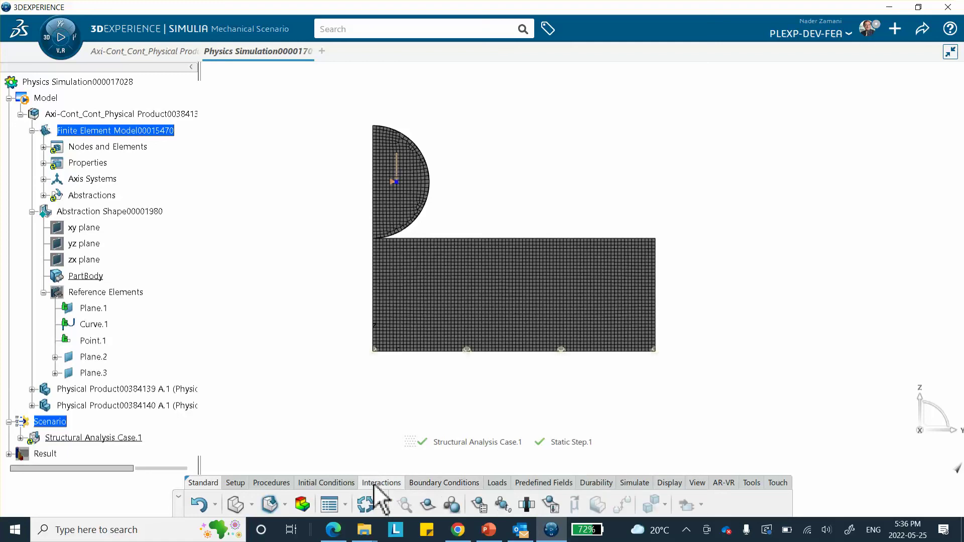
left_click(478, 505)
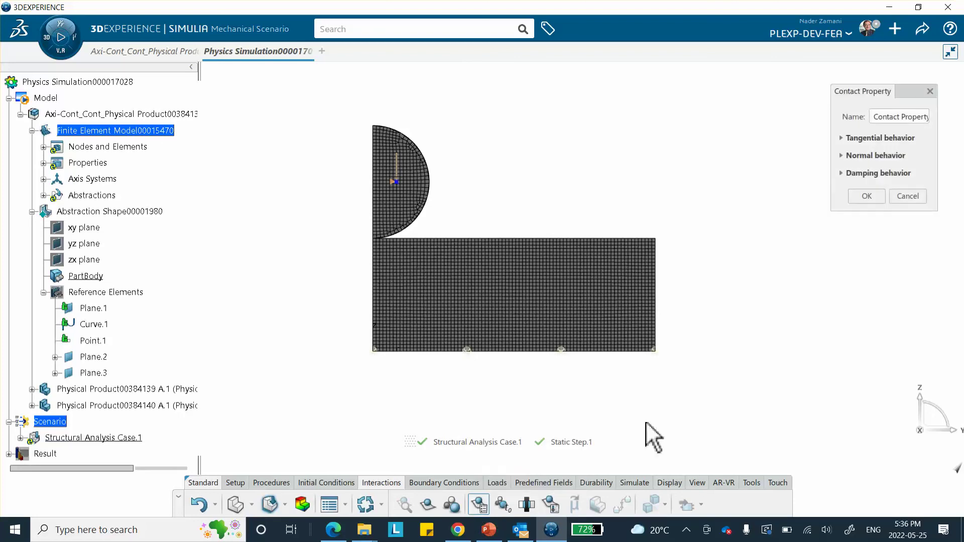
left_click(843, 138)
left_click(804, 153)
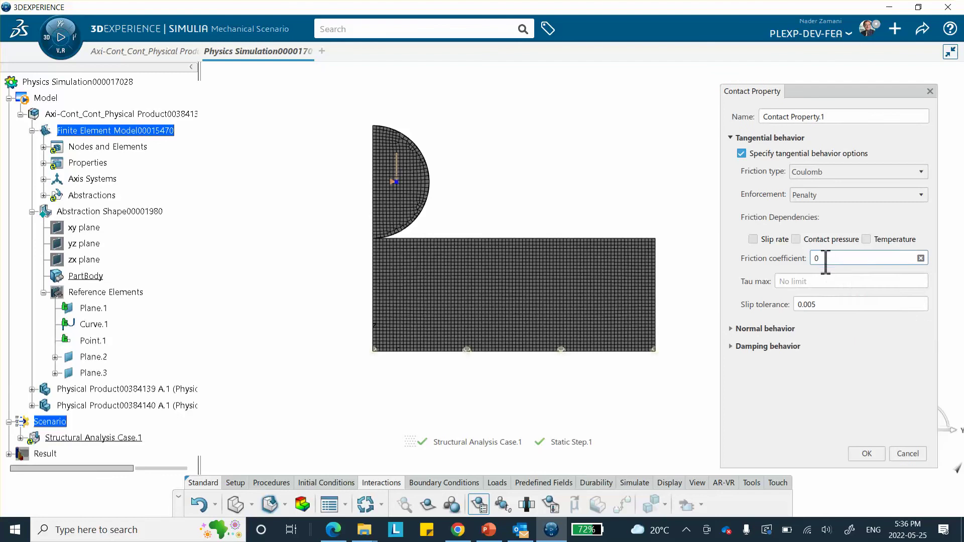
left_click(825, 258)
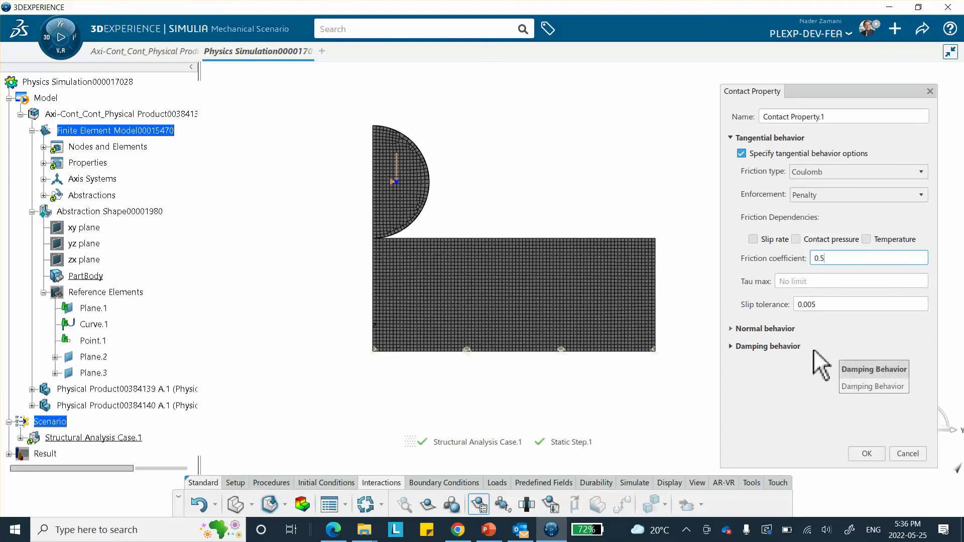
left_click(734, 330)
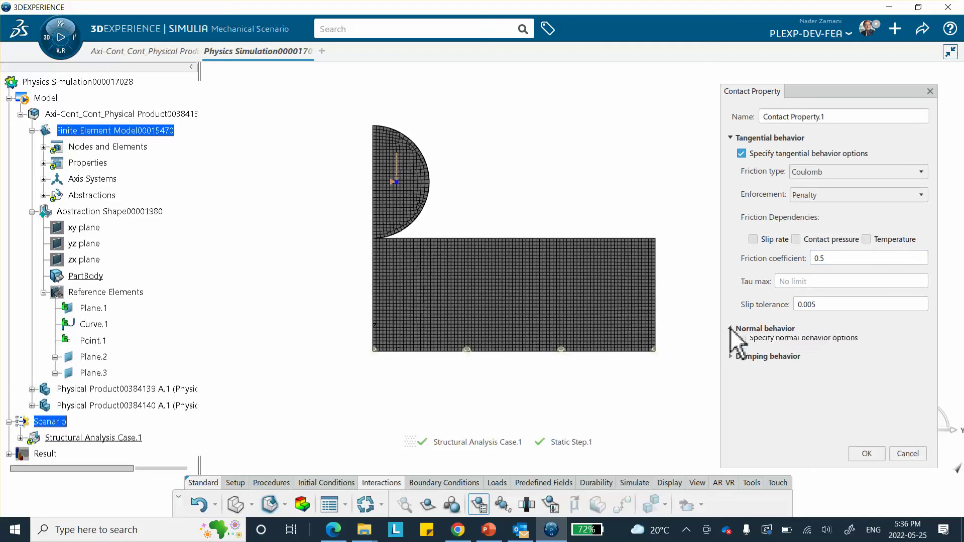
left_click(741, 345)
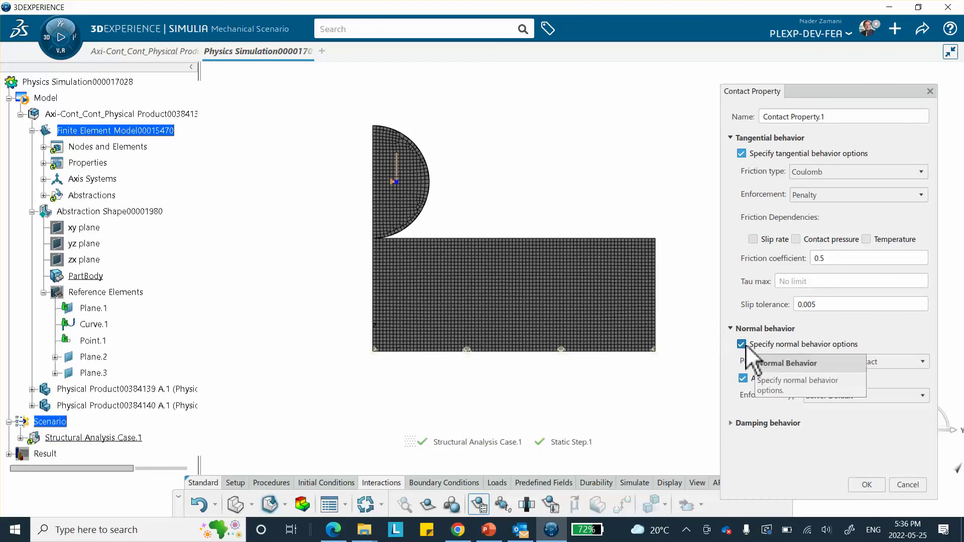
left_click(868, 485)
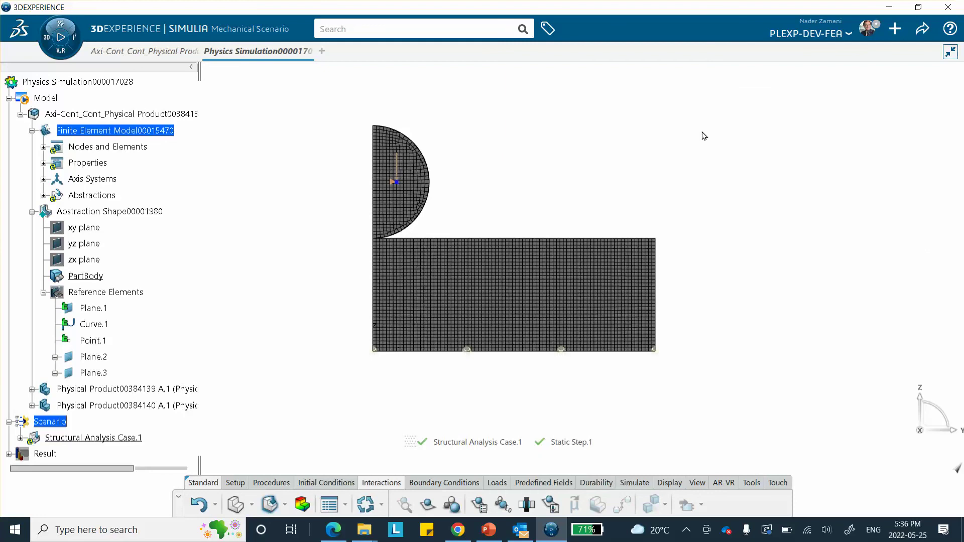
- Create a general contact for all edges with Contact Property.1 as the global contact property
left_click(453, 506)
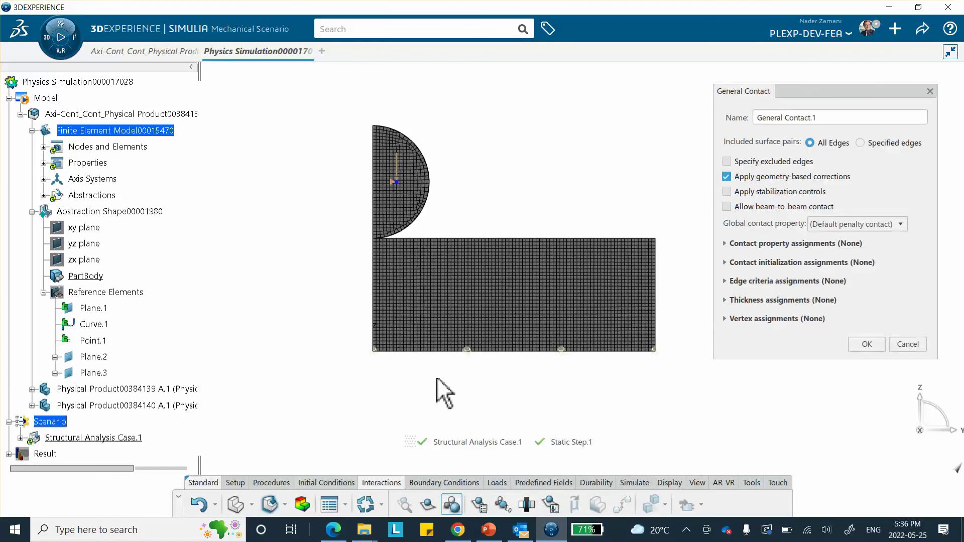
scroll(121, 251, "down", 3)
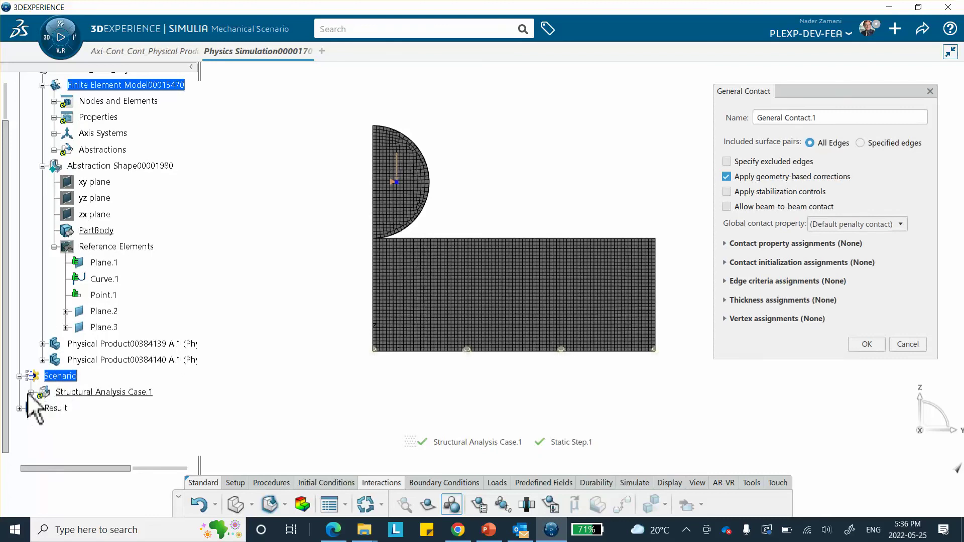
left_click(32, 392)
scroll(60, 306, "down", 5)
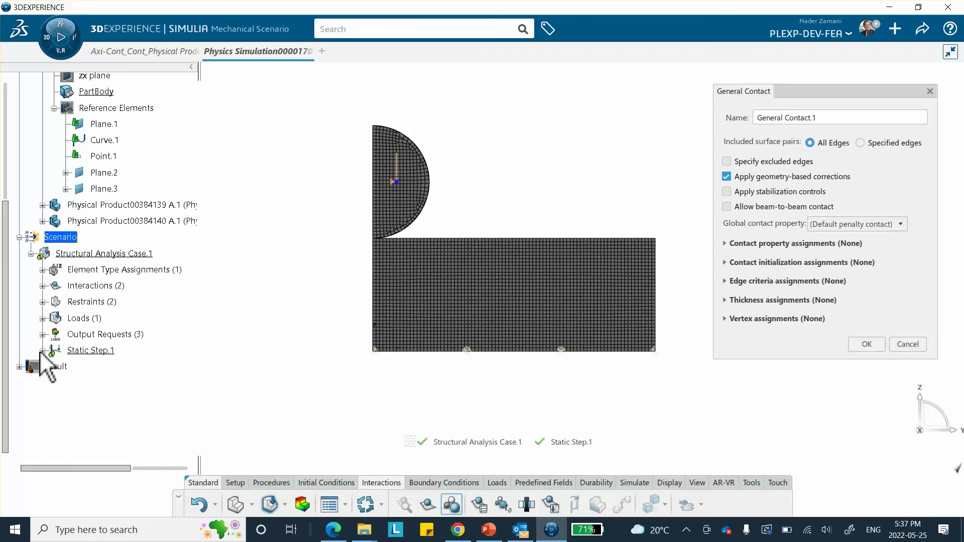
left_click(43, 286)
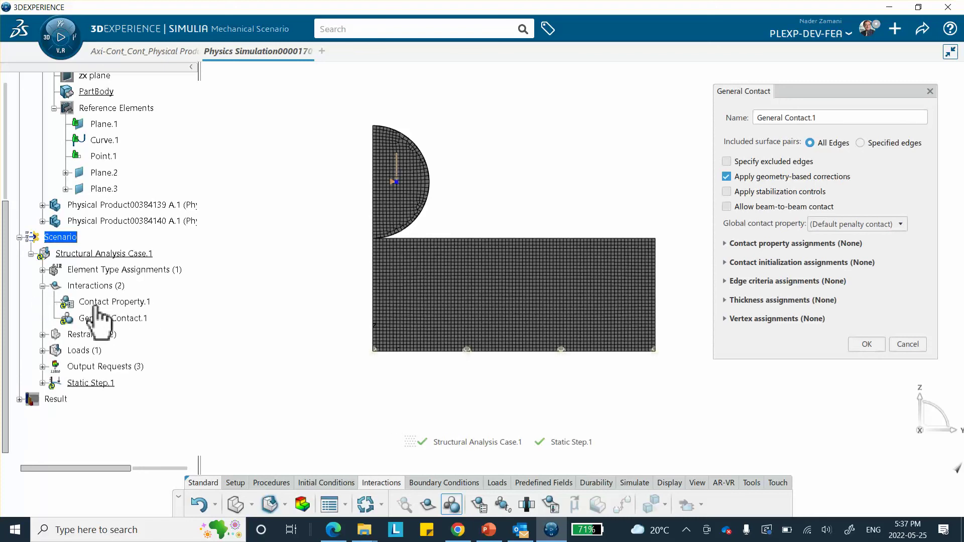
left_click(883, 223)
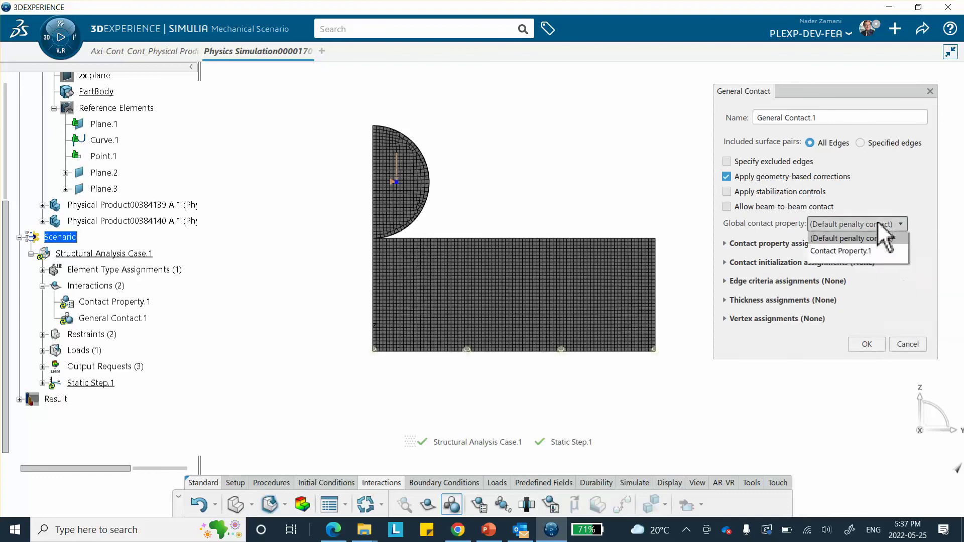
left_click(874, 250)
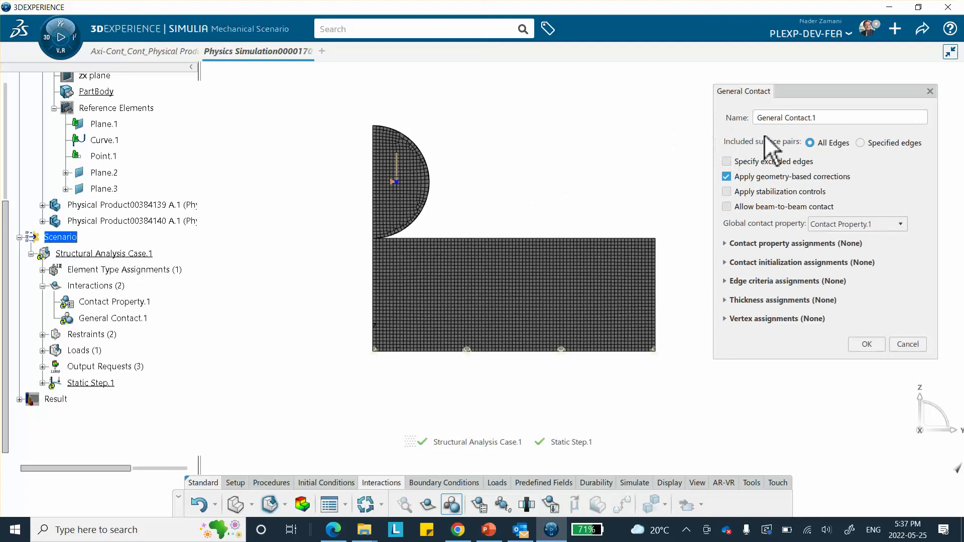
left_click(866, 344)
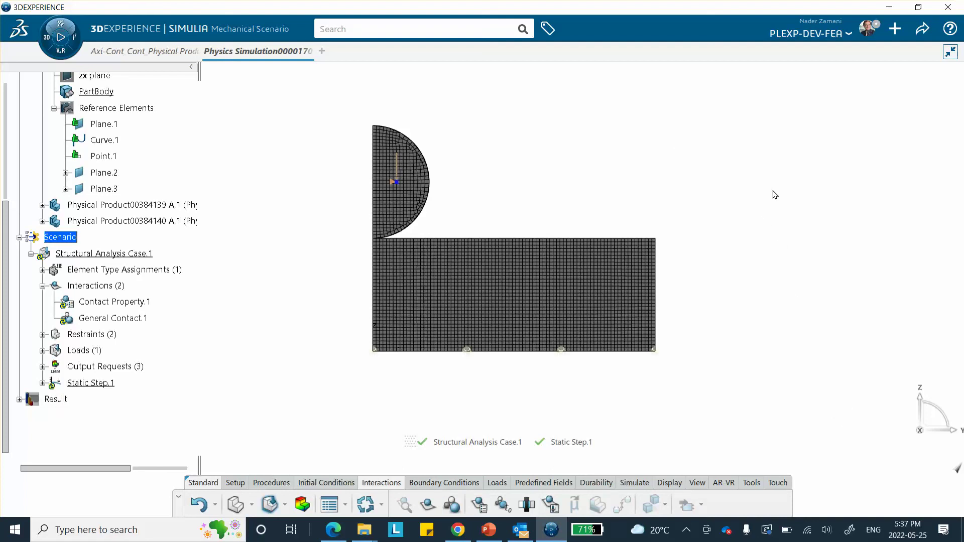
- Rename the physics simulation by adding the prefix Axi_Cont_Cont_ to its title
scroll(181, 191, "up", 4)
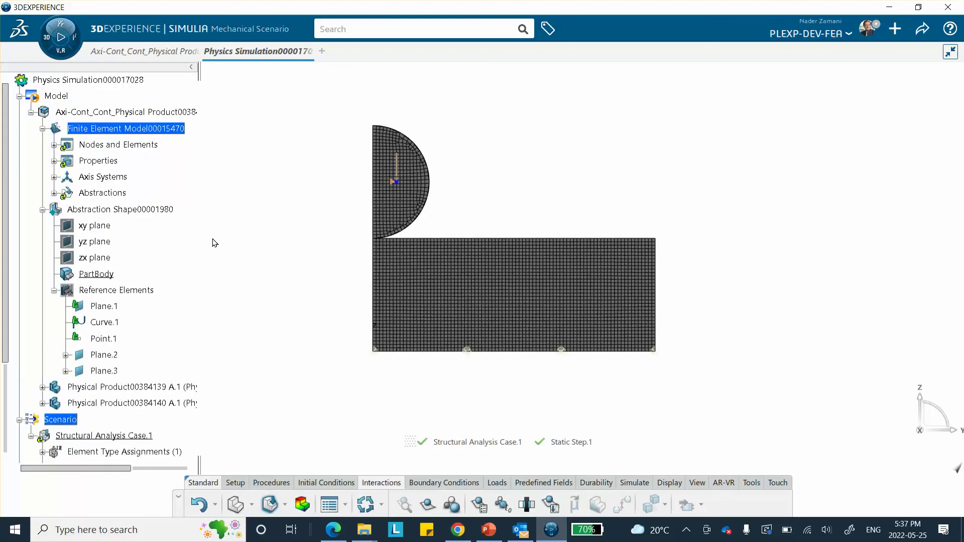
right_click(79, 81)
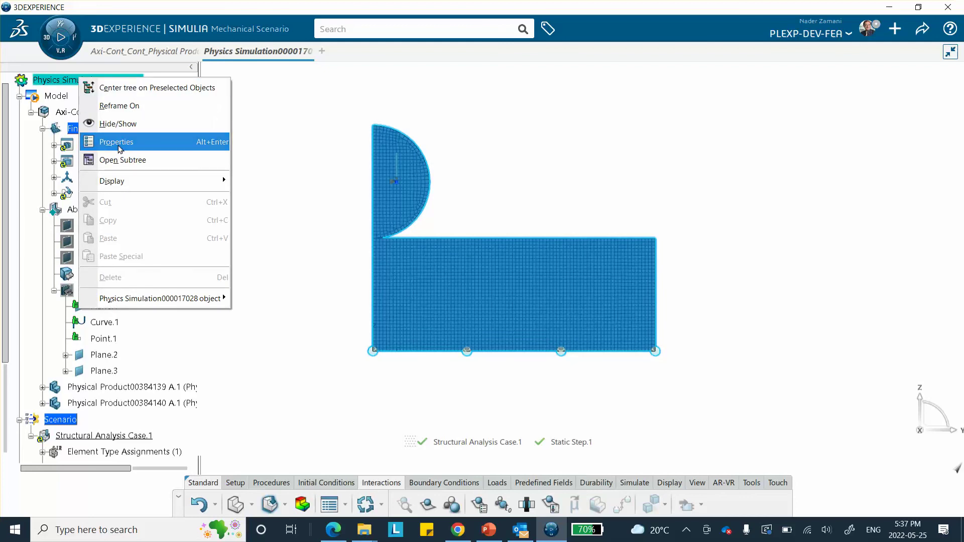
left_click(116, 142)
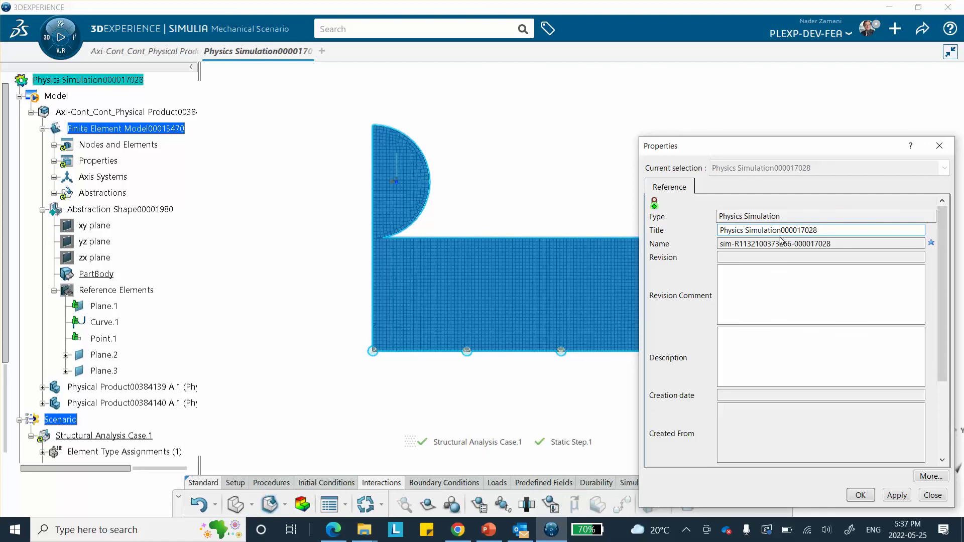
type("Axi")
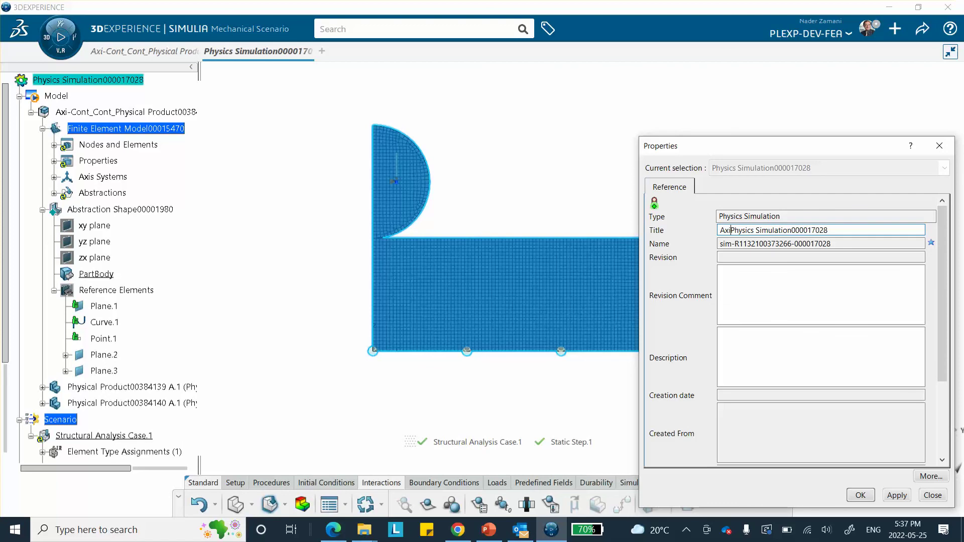
type("_Cont_Con")
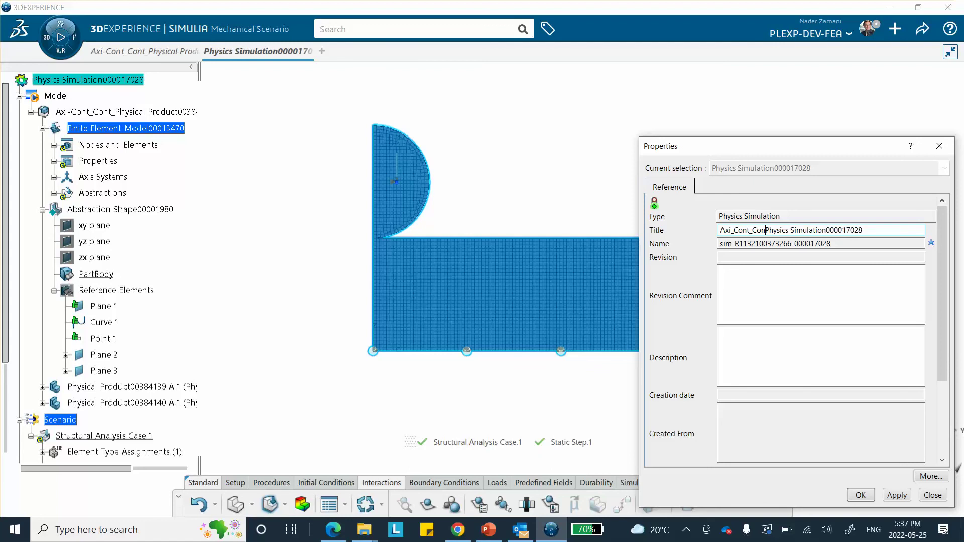
type("t_")
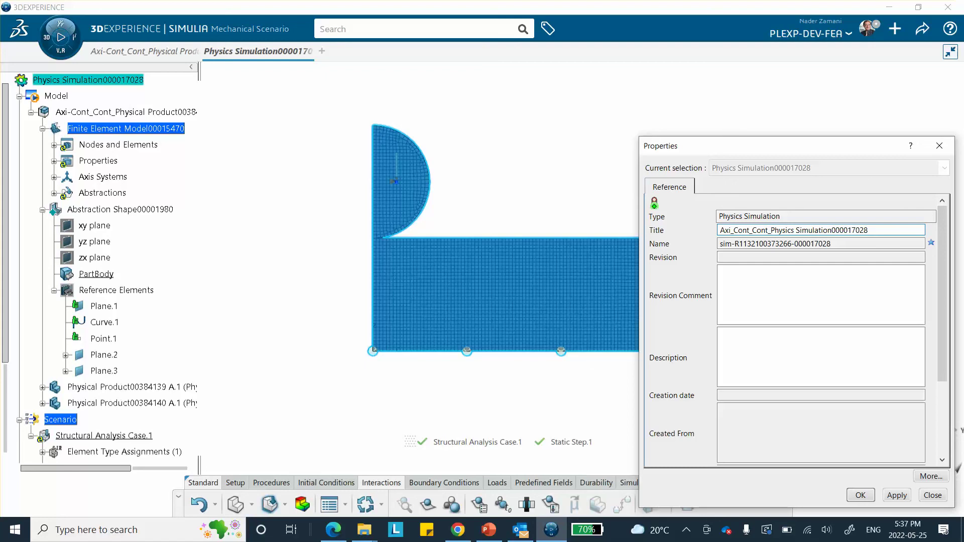
left_click(860, 495)
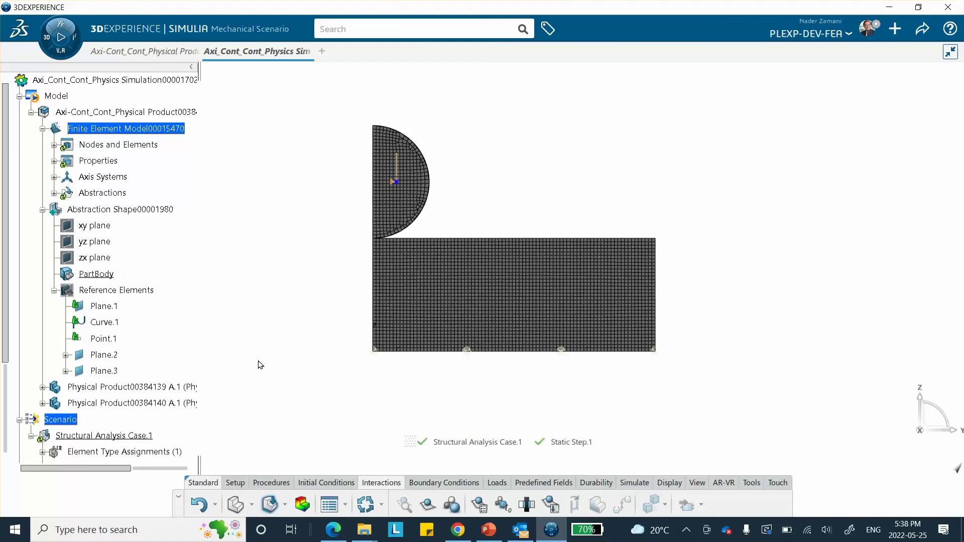
- Run the model and scenario checks, and run the simulation checks on the structural analysis case locally with 4 cores
left_click(633, 483)
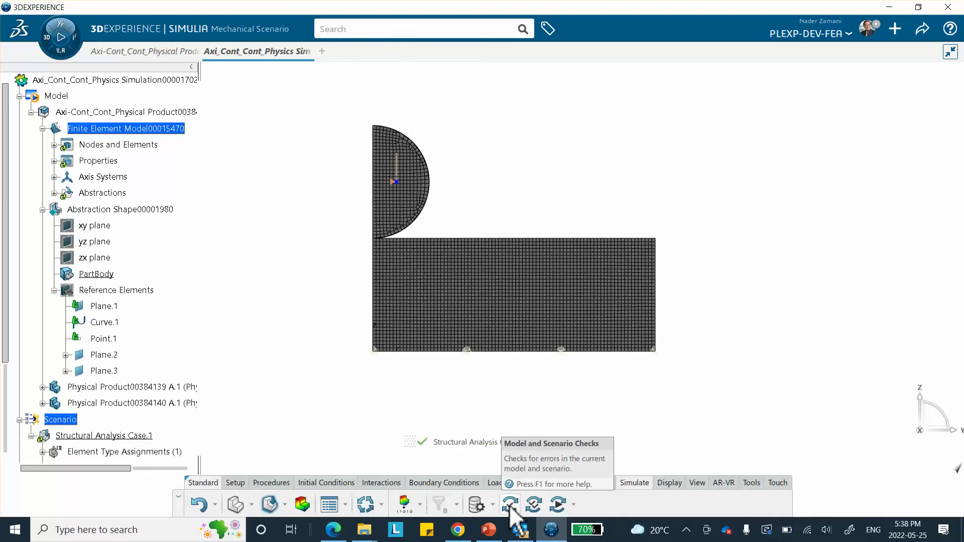
left_click(510, 505)
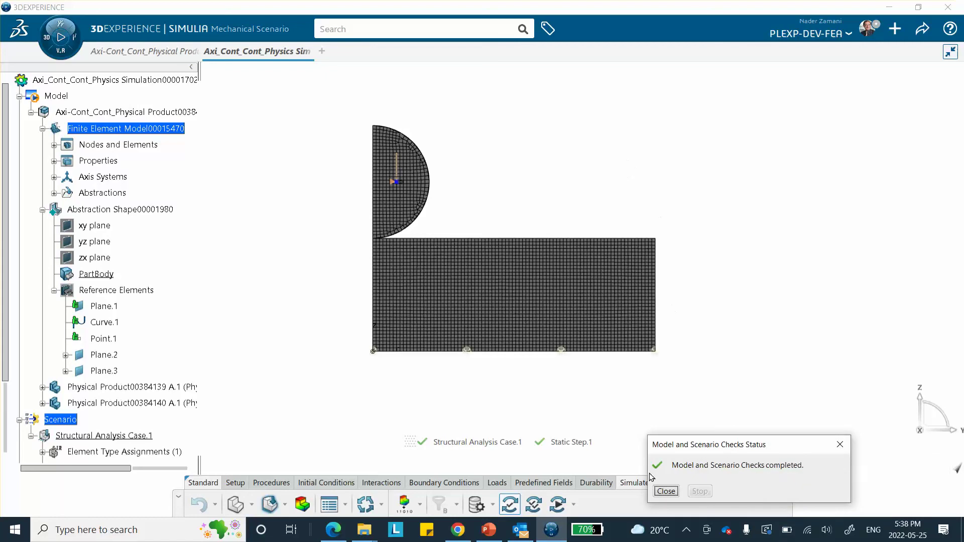
left_click(666, 491)
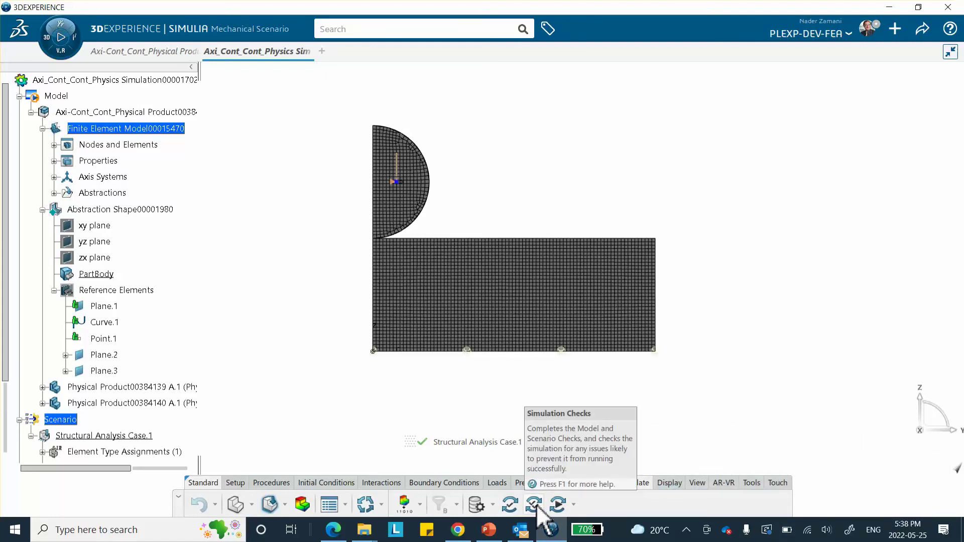
left_click(535, 504)
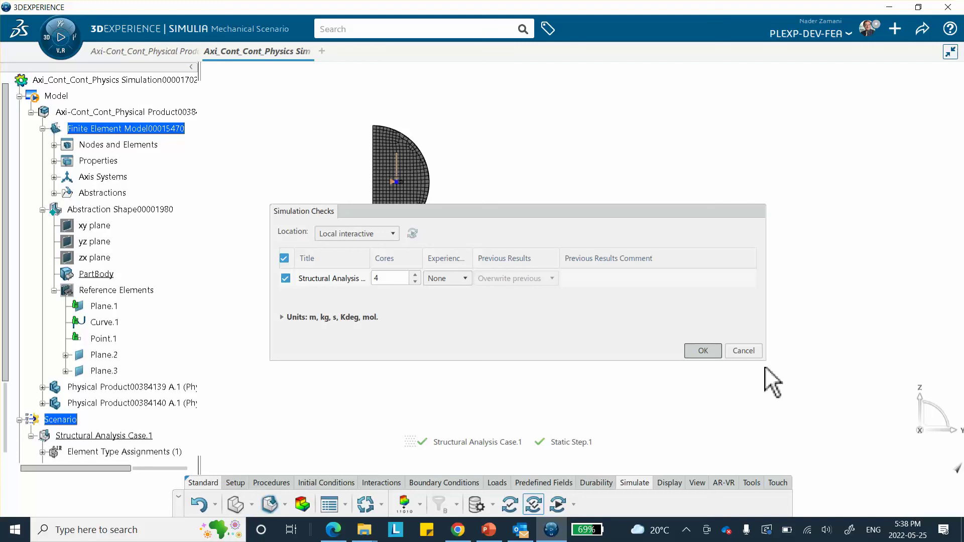
key("Return")
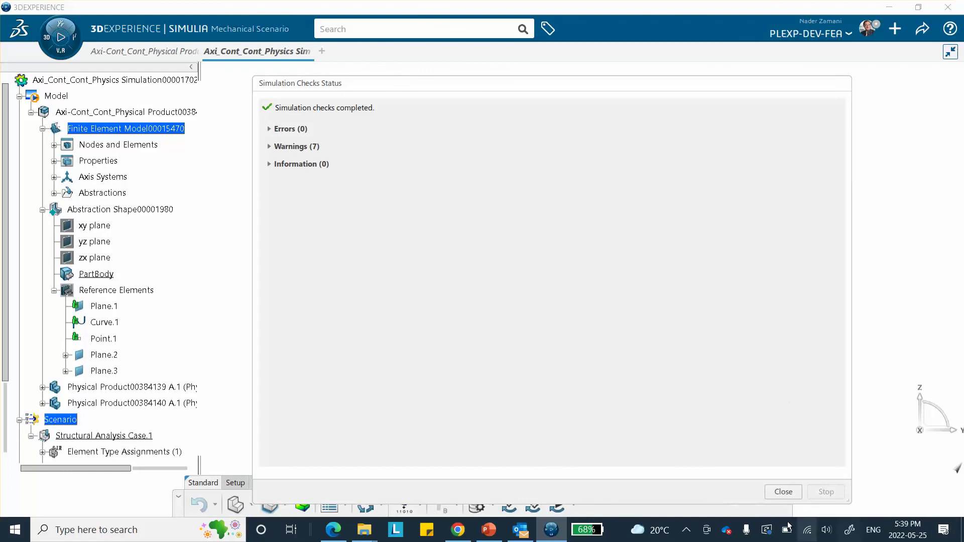
left_click(781, 490)
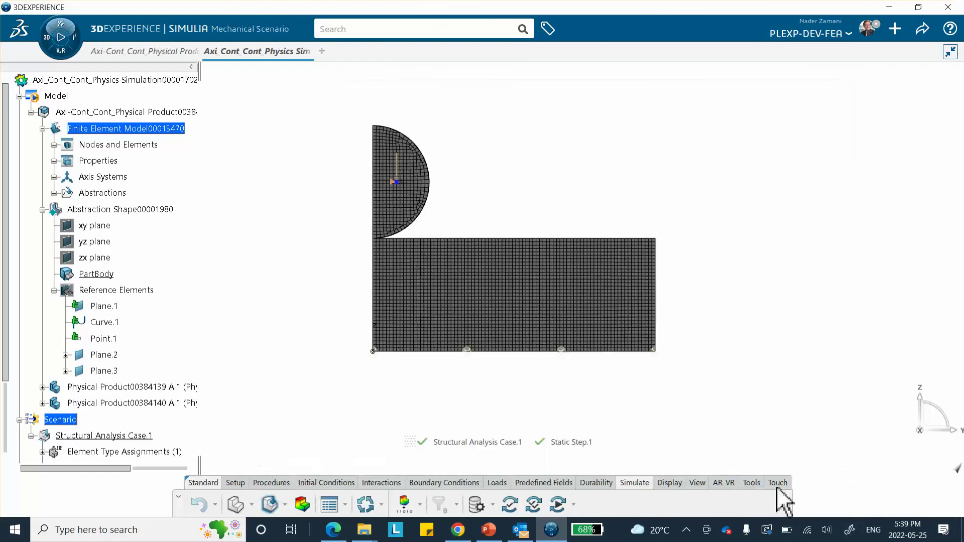
- Simulate the structural analysis case locally with 4 cores, overwriting previous results, and show the solver iterations
left_click(557, 505)
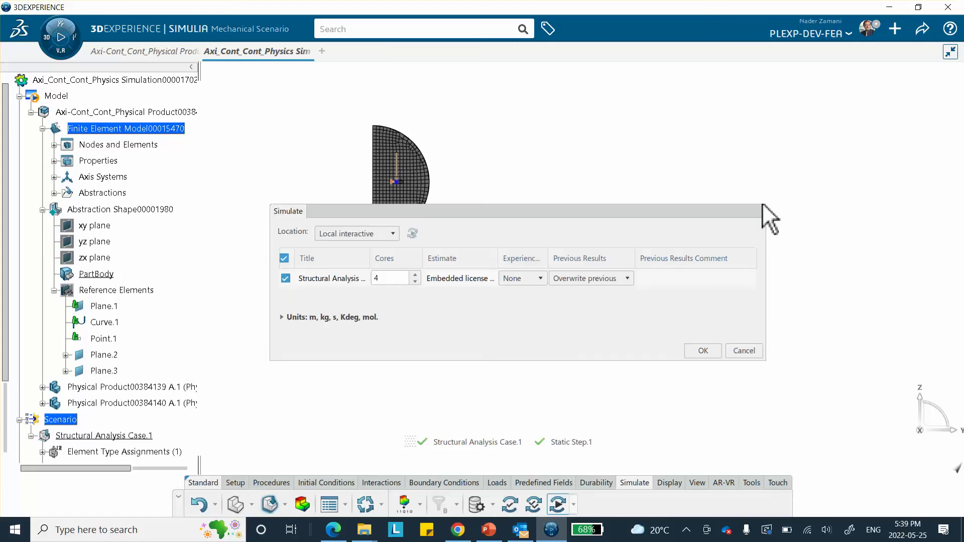
left_click(702, 350)
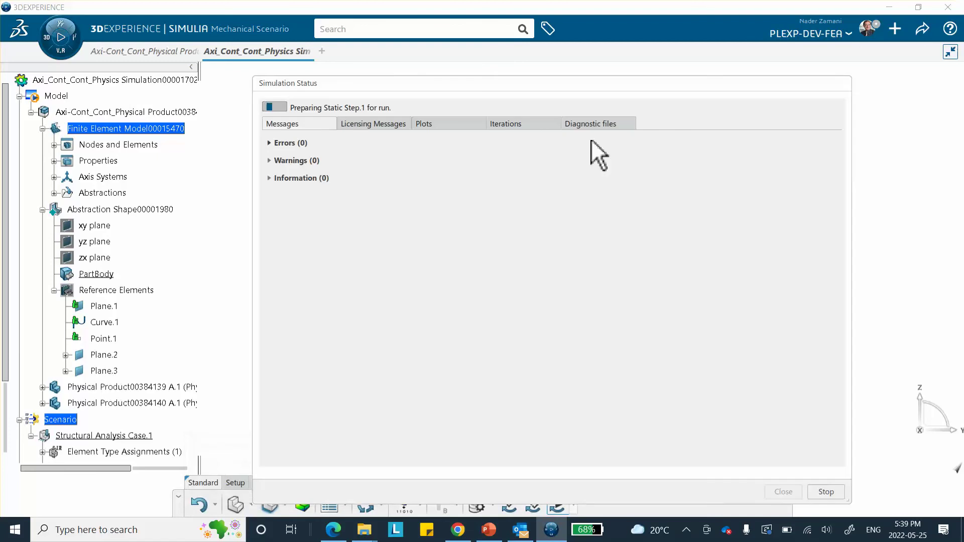
mouse_move(512, 125)
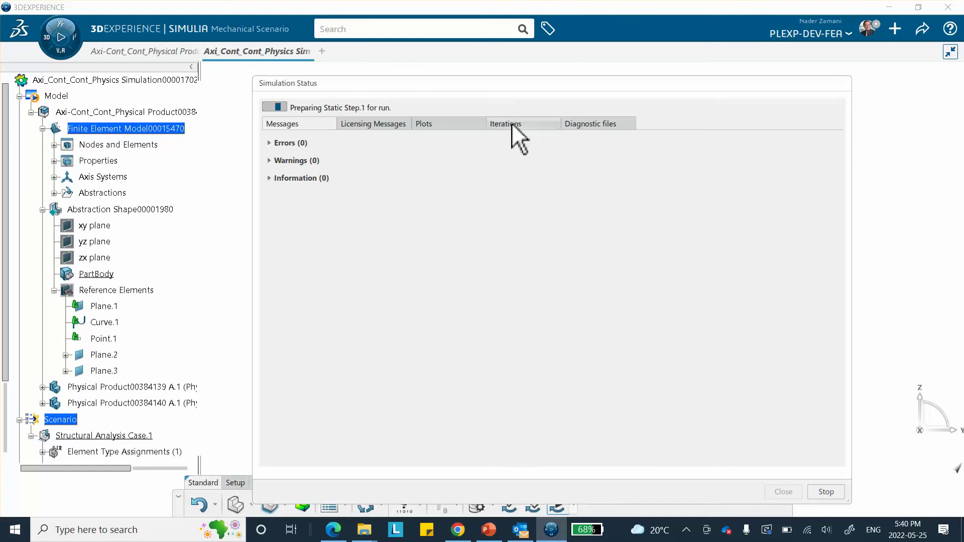
left_click(511, 123)
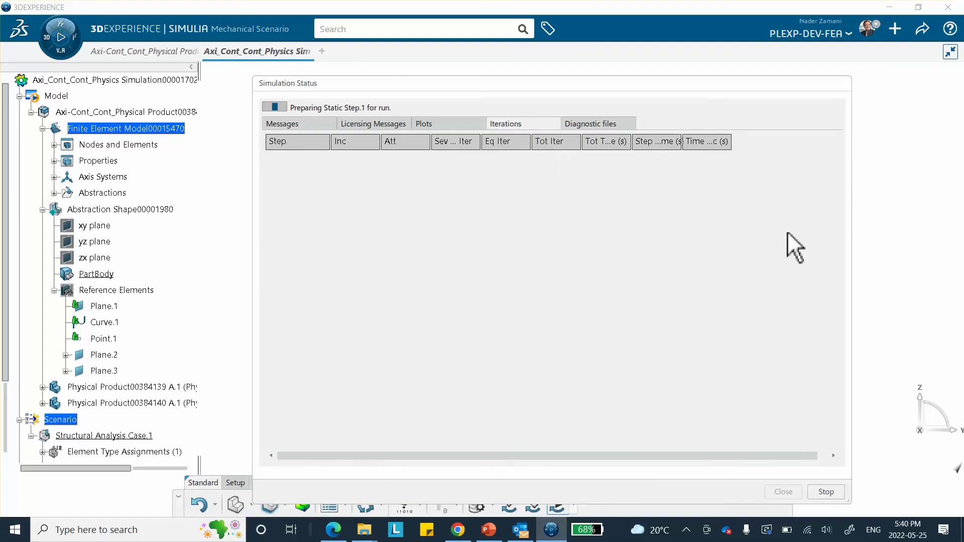
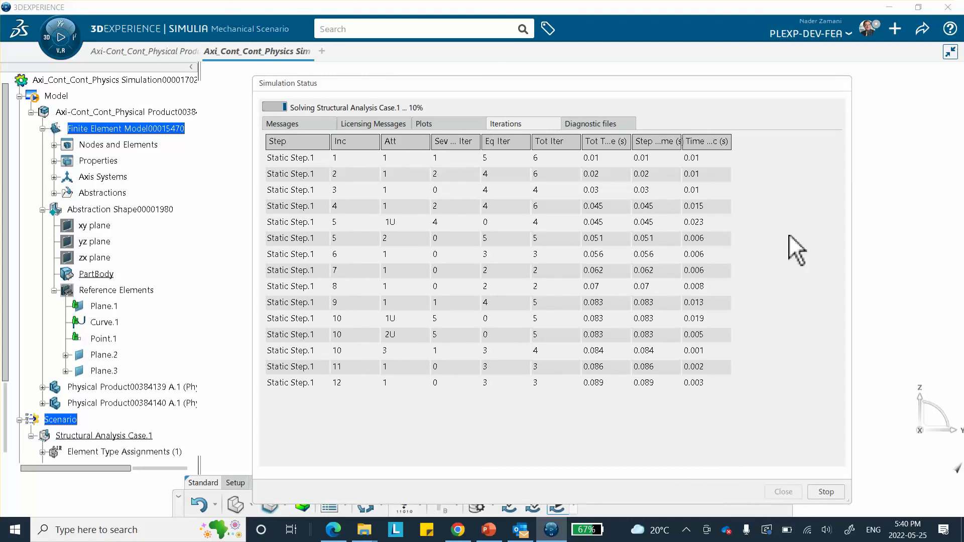
- Examine the increments, attempts and time increments of Static Step.1 while it solves, and close the simulation status when the run ends
left_click(393, 222)
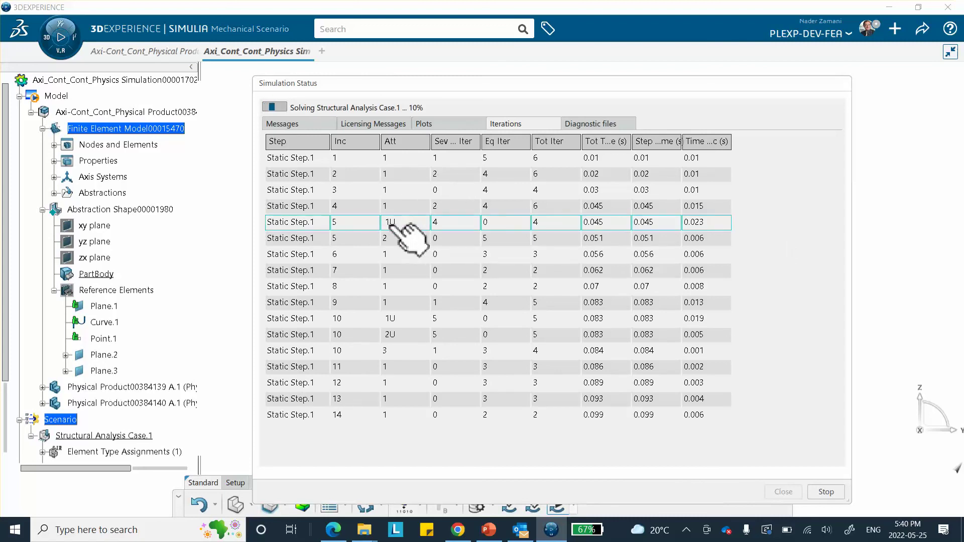
left_click(397, 319)
left_click(397, 334)
left_click(398, 319)
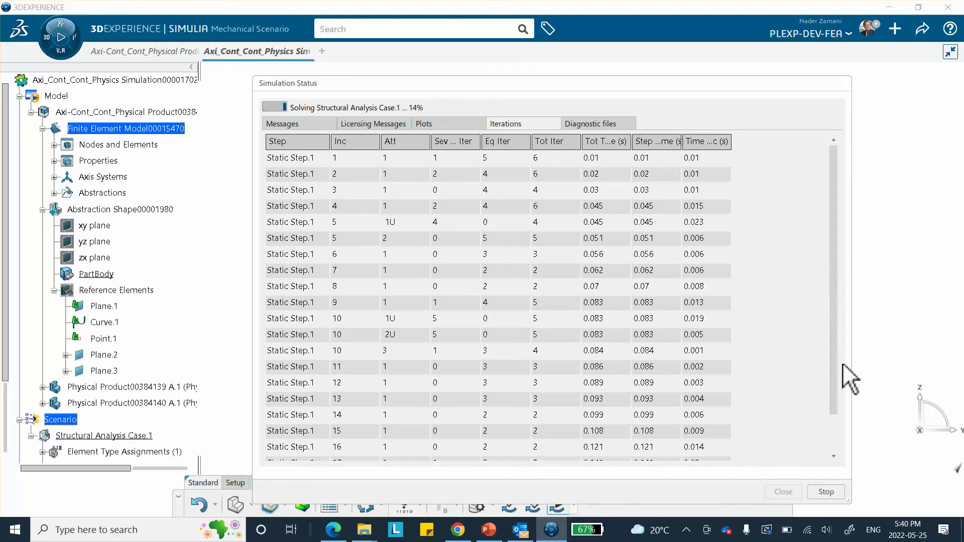
left_click(832, 457)
left_click(832, 457)
left_click(832, 456)
scroll(787, 358, "up", 1)
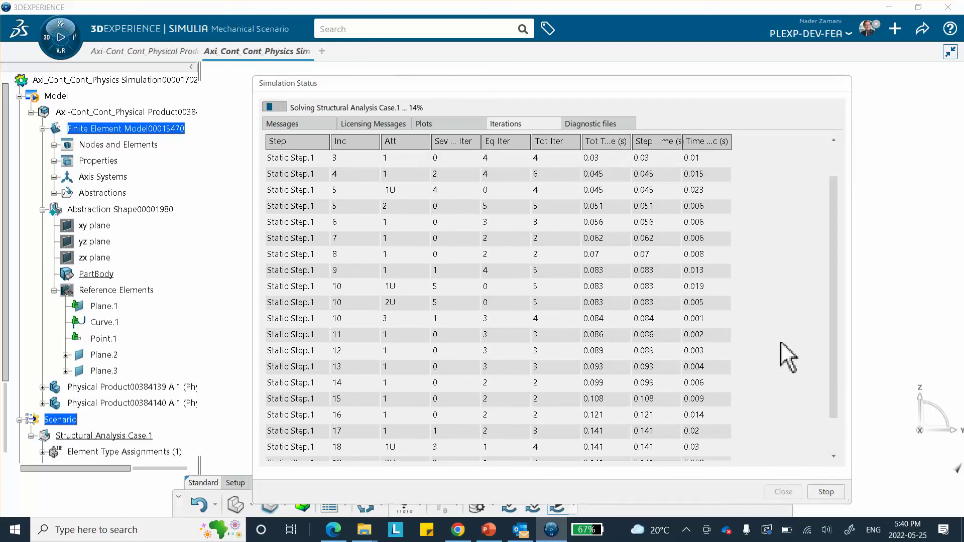
scroll(802, 326, "up", 1)
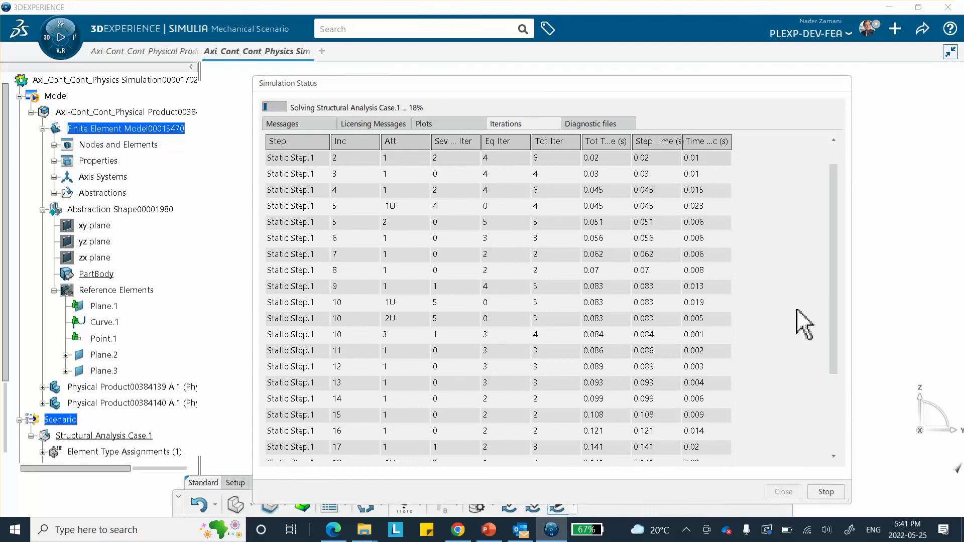
scroll(796, 309, "up", 1)
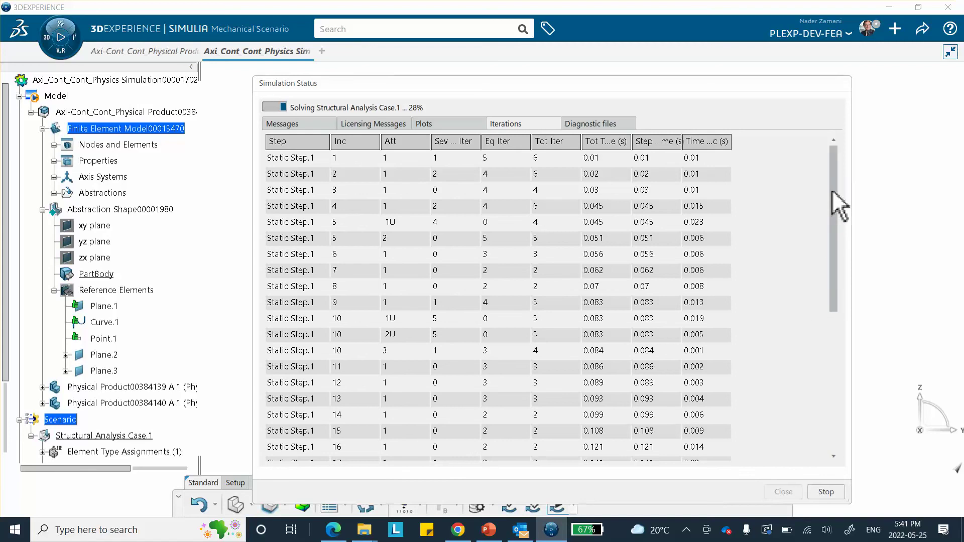
left_click_drag(834, 186, 826, 433)
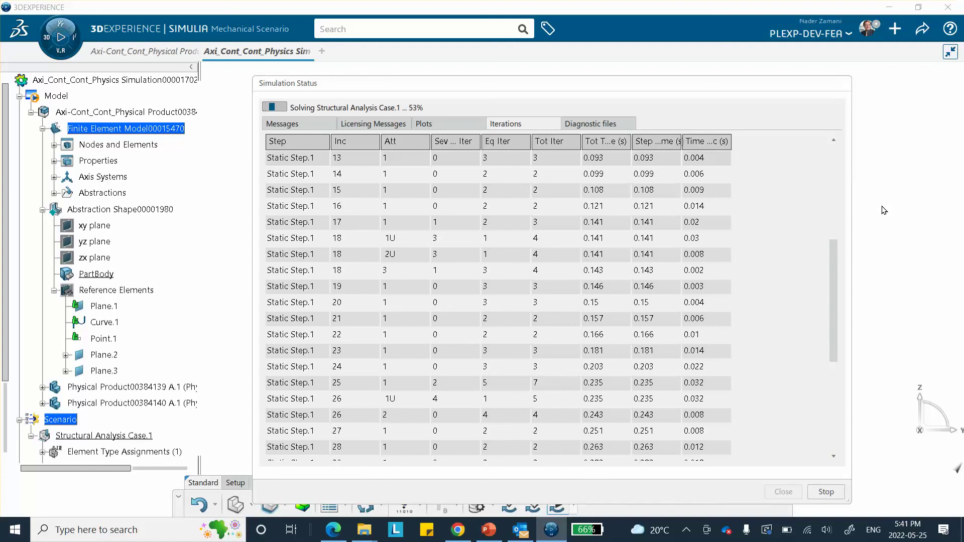
left_click_drag(852, 316, 833, 437)
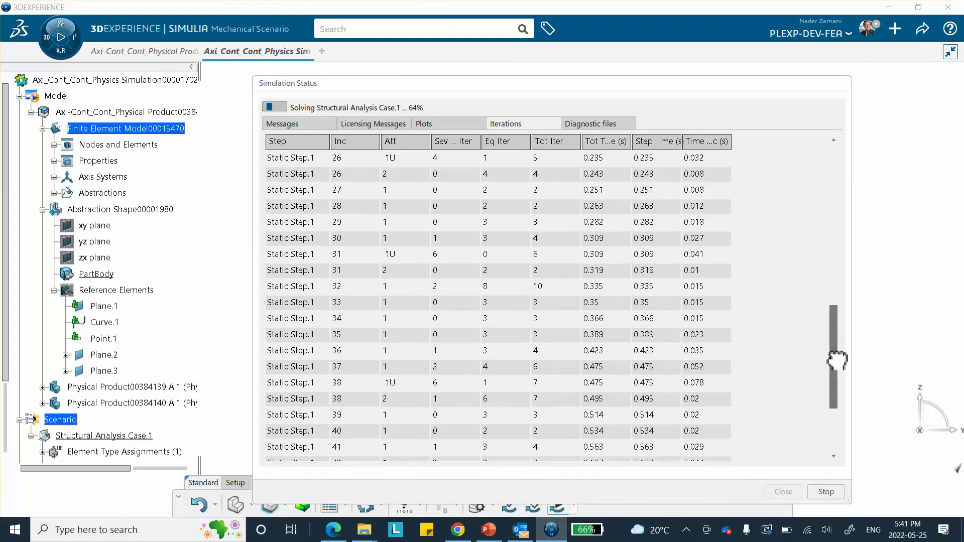
left_click_drag(833, 361, 833, 428)
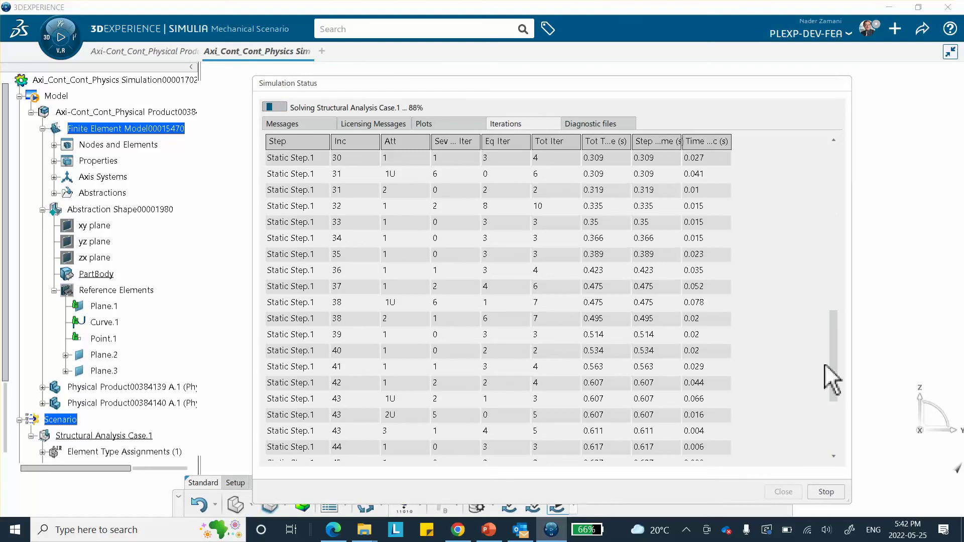
left_click_drag(843, 358, 844, 444)
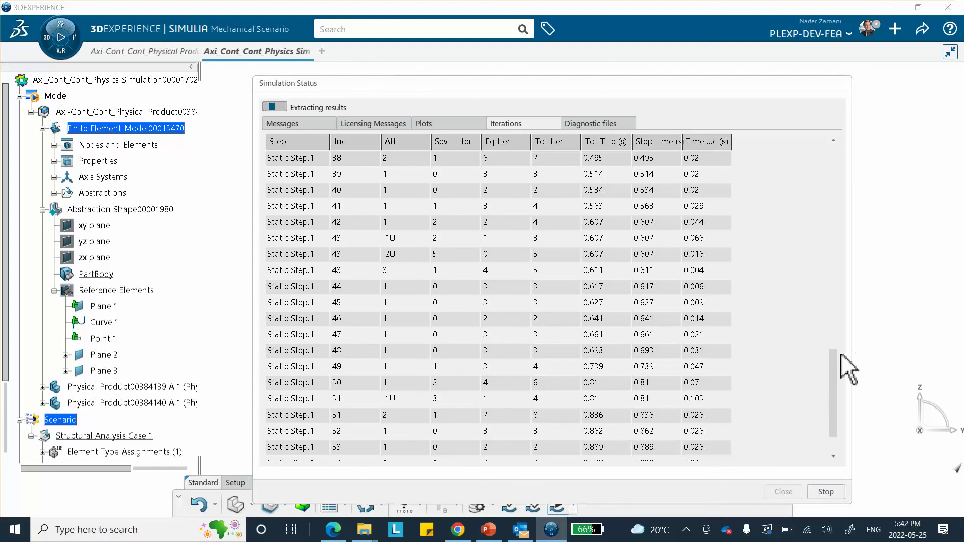
scroll(841, 381, "down", 1)
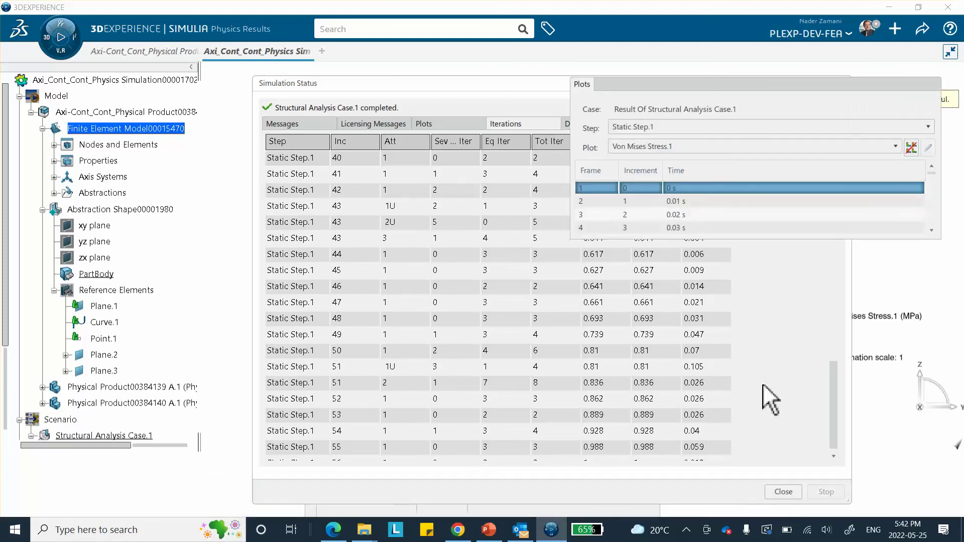
left_click(783, 492)
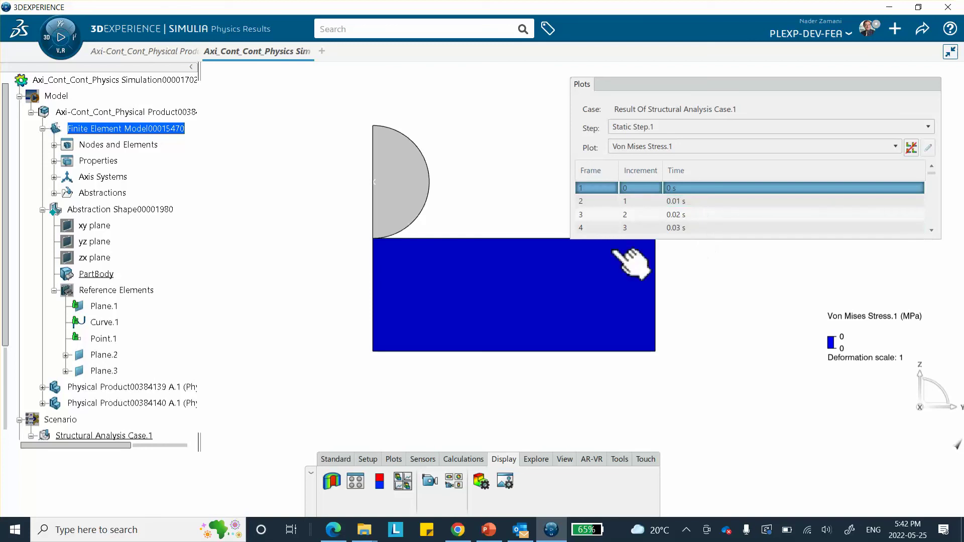
- Step through the Von Mises stress frames of Static Step.1, ending with the last frame at 1 s
middle_click_drag(546, 254, 398, 262)
scroll(710, 201, "down", 1)
scroll(710, 201, "down", 5)
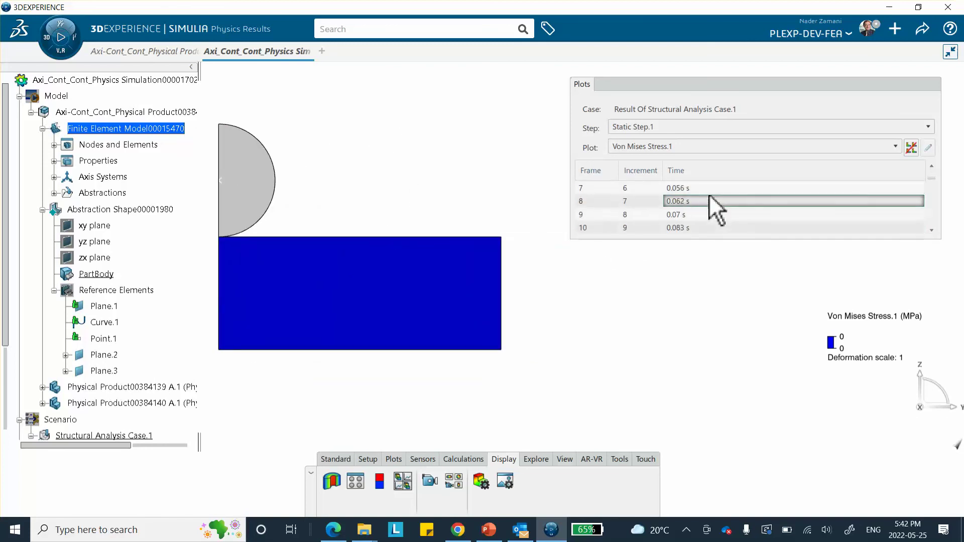
left_click(704, 201)
left_click(700, 214)
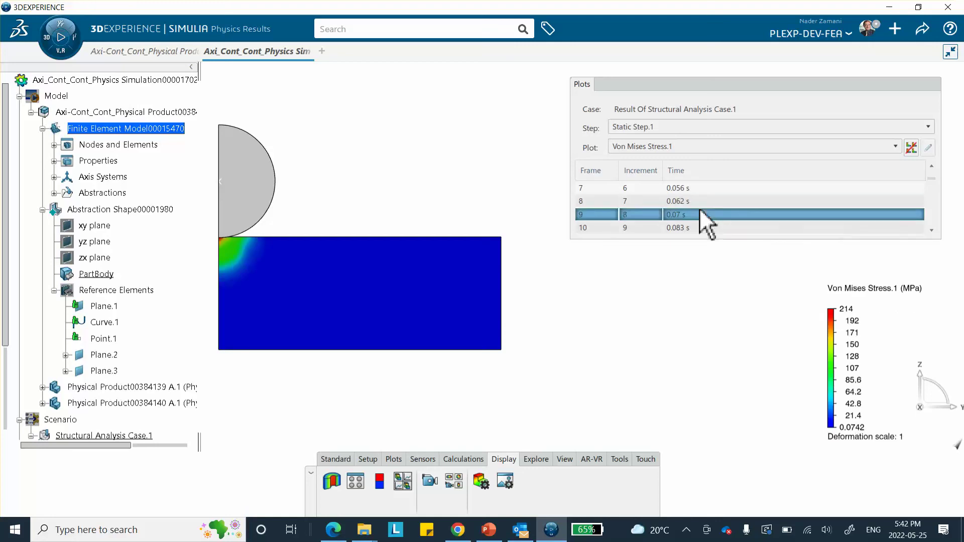
key("Down")
scroll(694, 215, "down", 1)
scroll(692, 215, "down", 17)
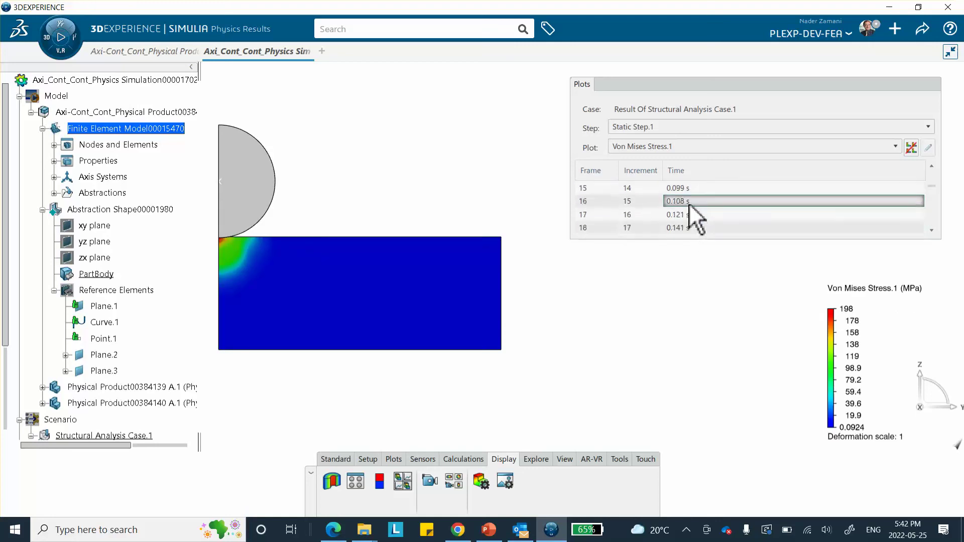
scroll(695, 214, "down", 18)
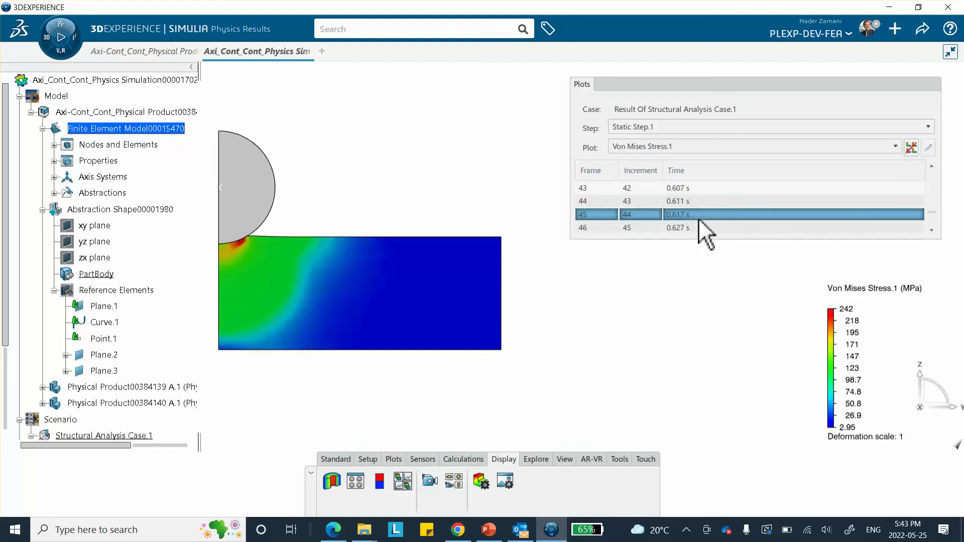
scroll(694, 220, "down", 11)
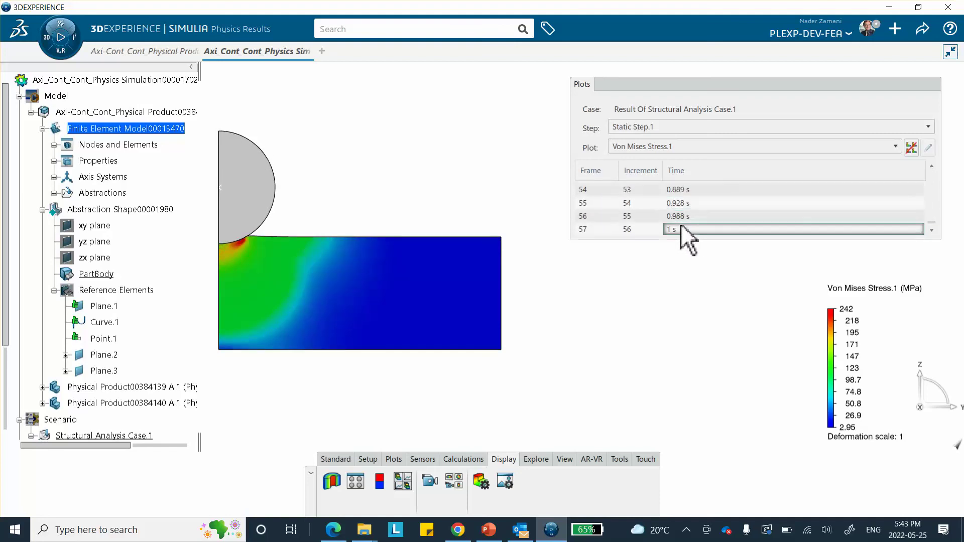
left_click(681, 228)
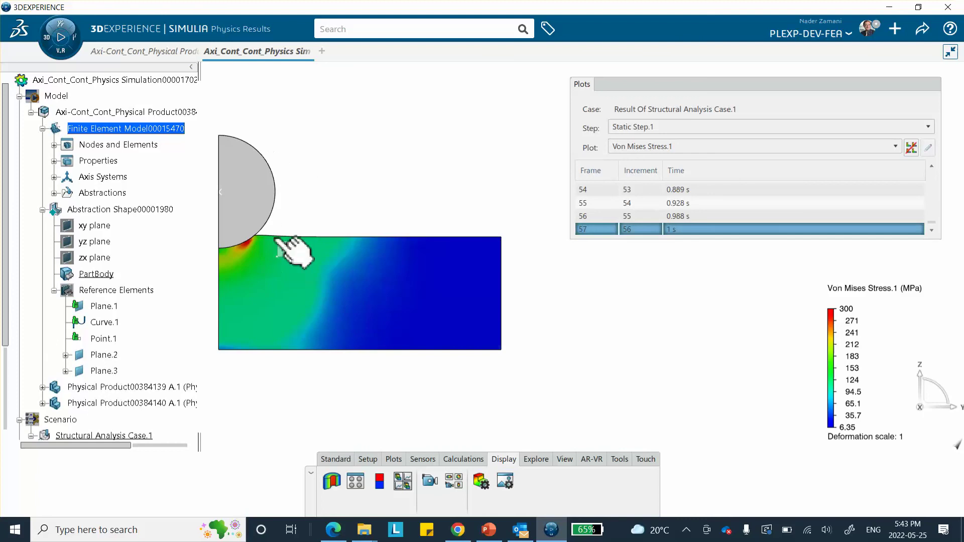
- Display the Displacement.1 plot for the last frame of Static Step.1
middle_click_drag(366, 171, 452, 201)
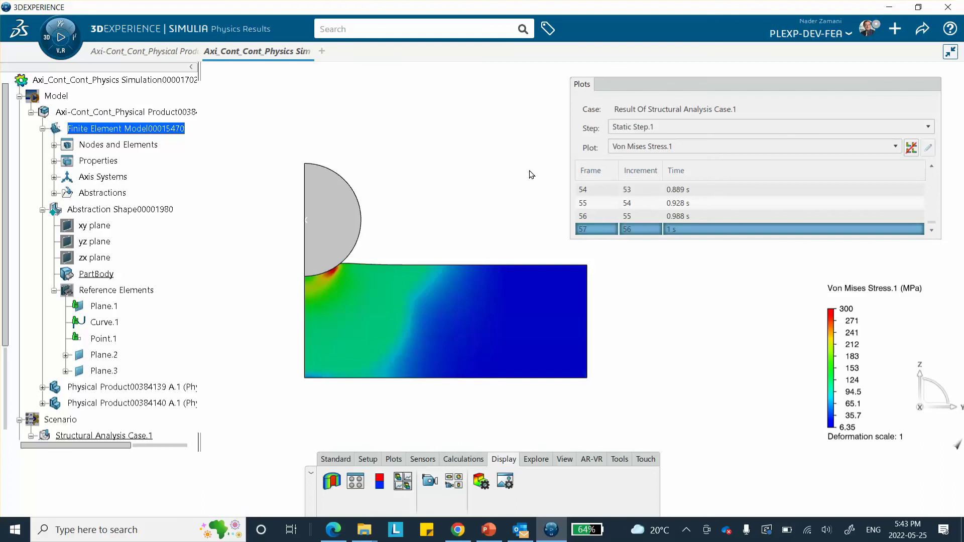
left_click(635, 147)
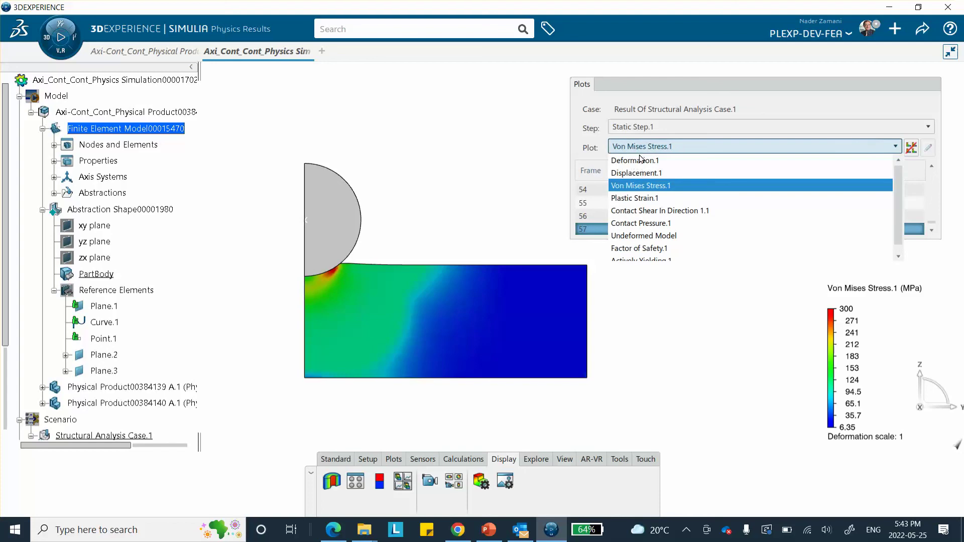
left_click(636, 172)
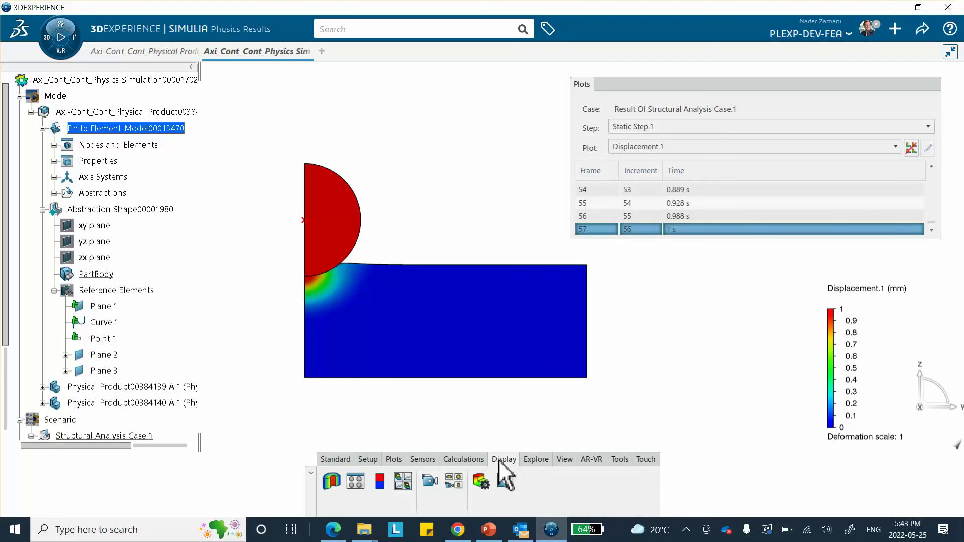
- Sweep the axisymmetric 2D results from 0 to 90 degrees with 10 segments, consulting slide 7 of the PowerPoint presentation on the result options
left_click(480, 482)
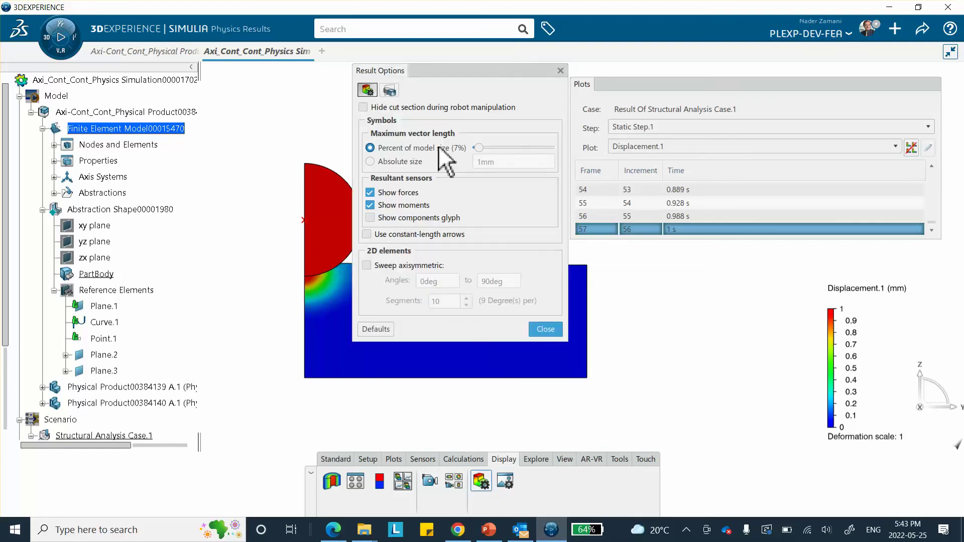
left_click_drag(456, 69, 705, 140)
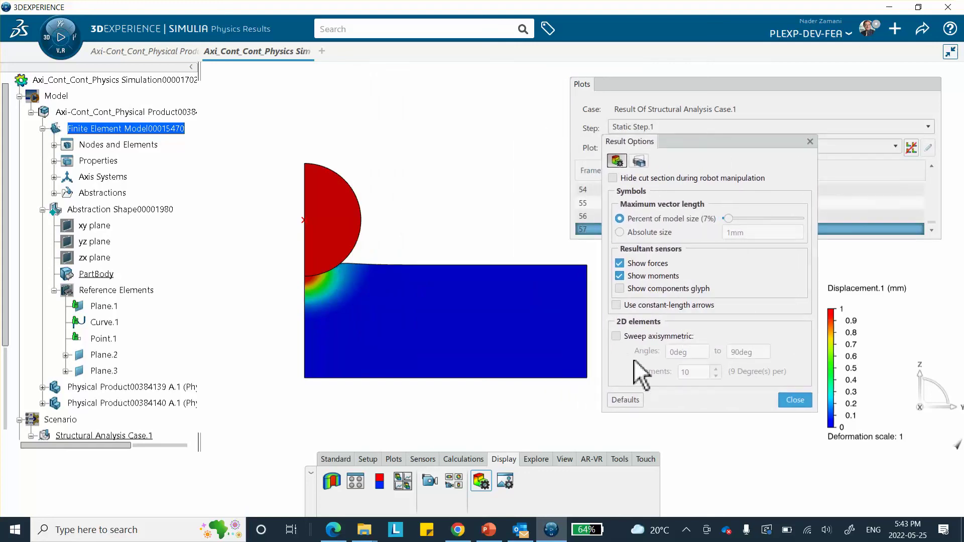
left_click(616, 336)
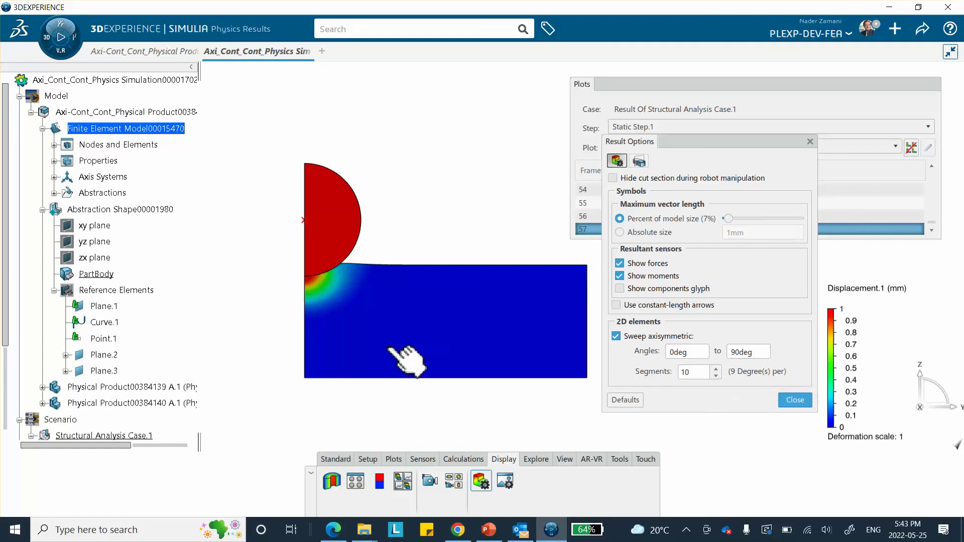
left_click(488, 529)
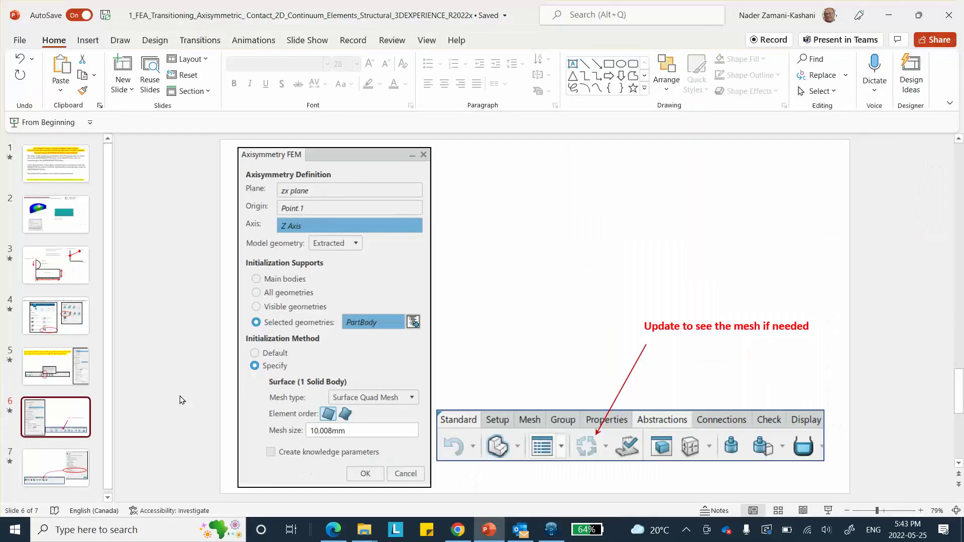
left_click(55, 464)
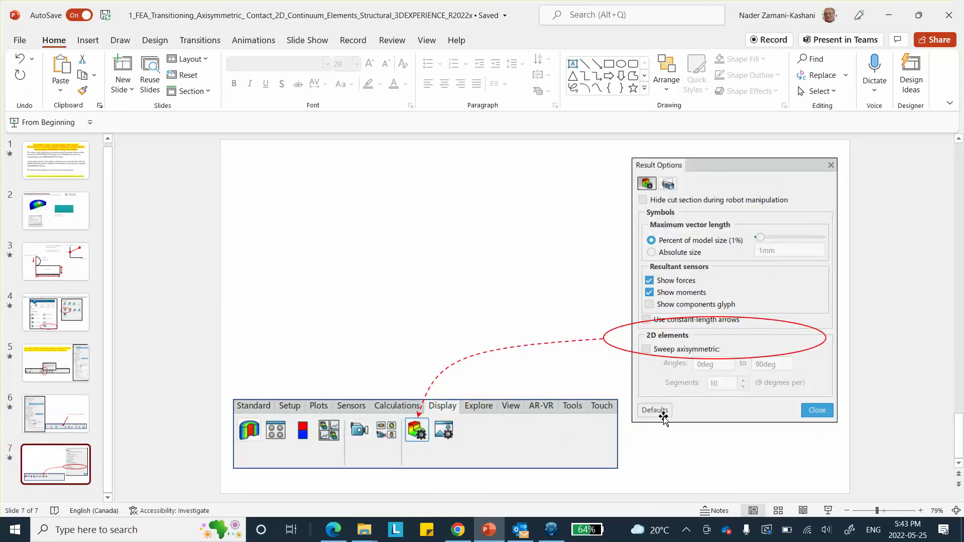
left_click(888, 15)
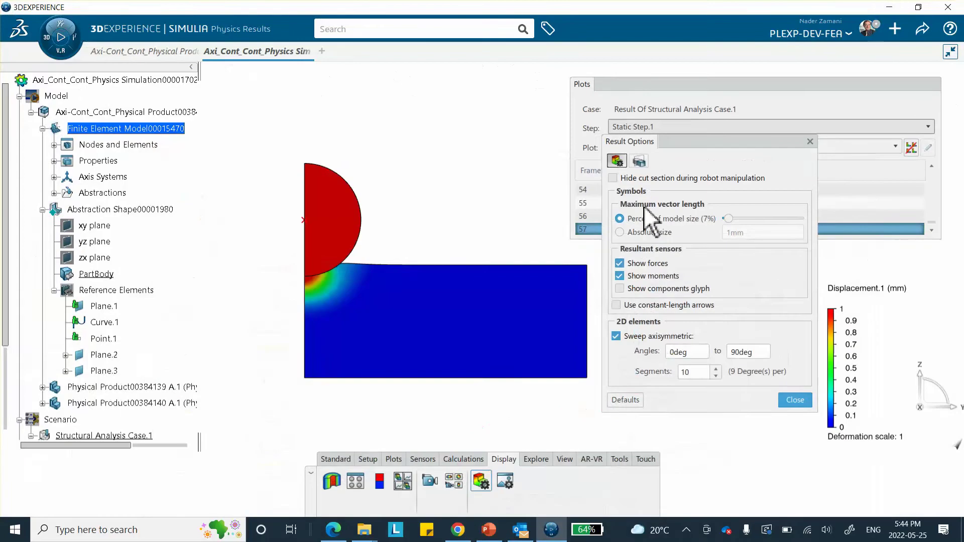
left_click(795, 400)
middle_click_drag(543, 175, 434, 335)
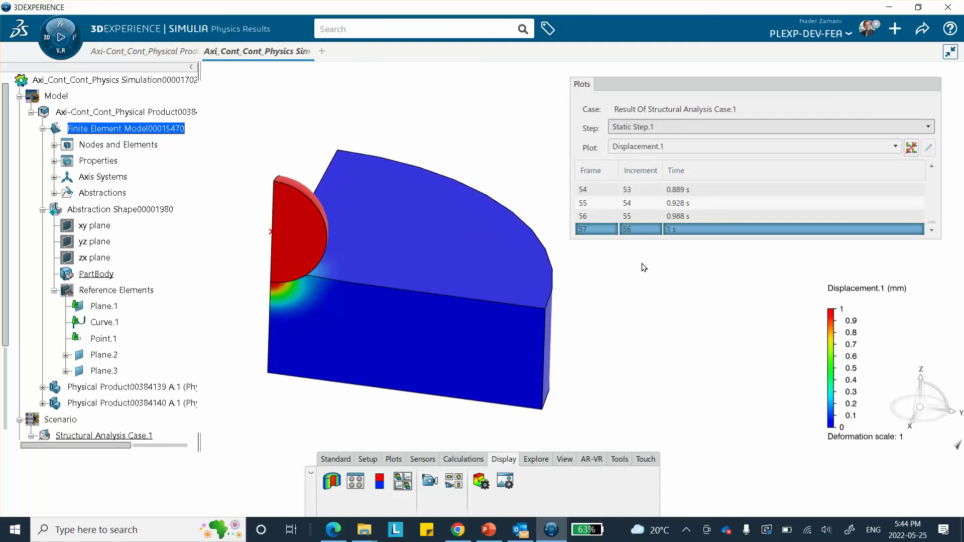
- Display the Contact Pressure.1 plot and open the display groups of the structural analysis results for selecting parts
left_click(641, 146)
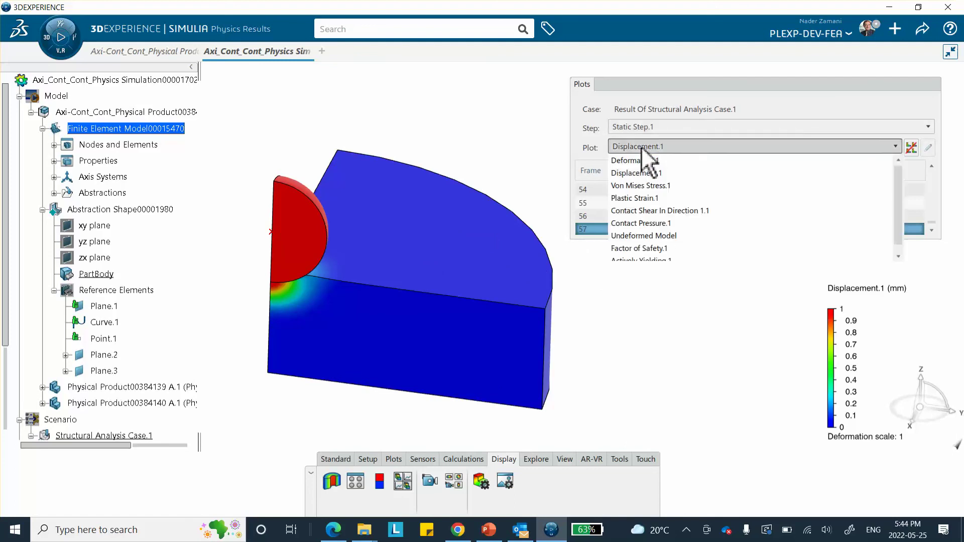
left_click(648, 224)
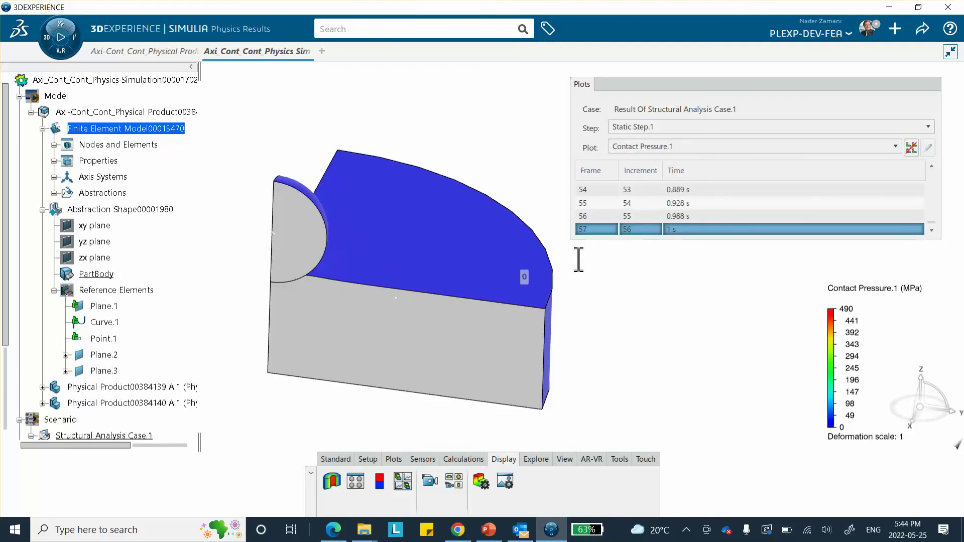
scroll(174, 278, "down", 5)
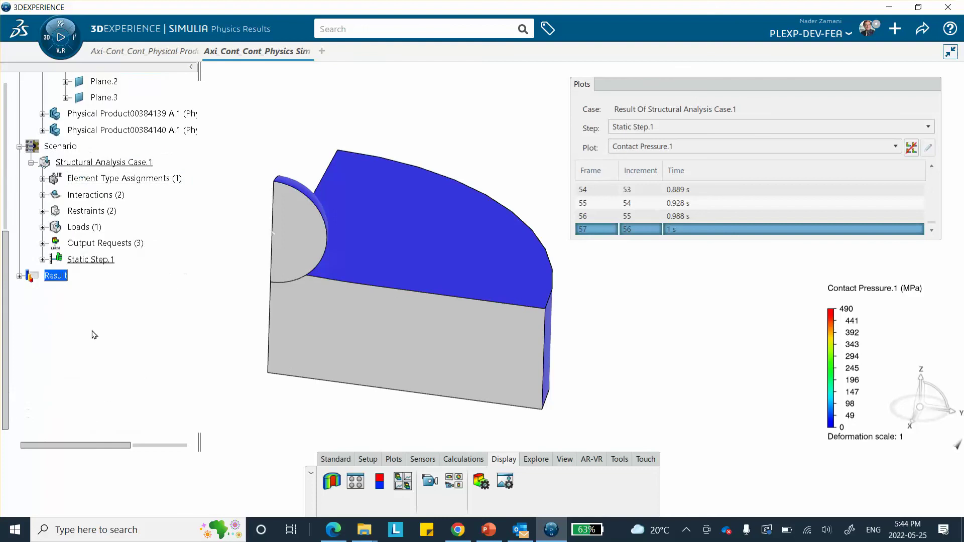
left_click(19, 276)
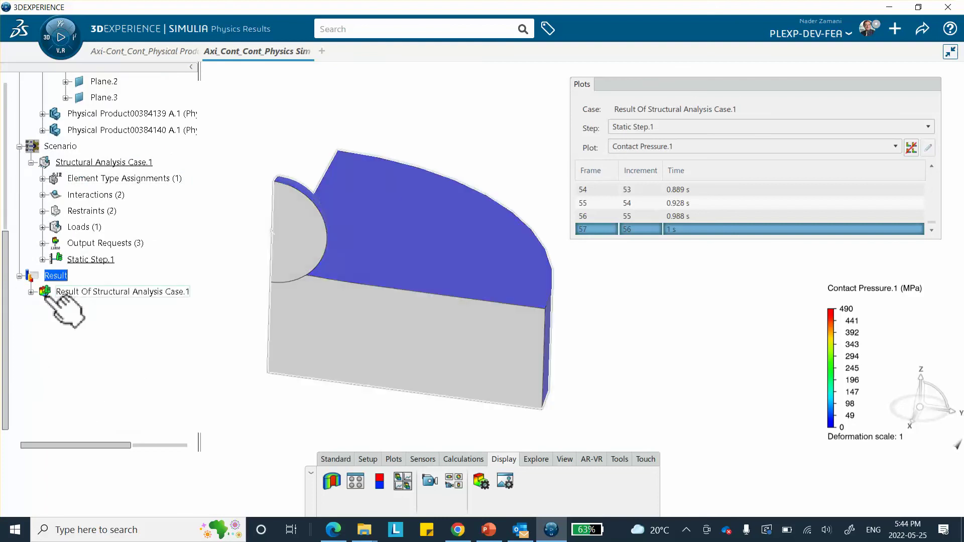
left_click(32, 292)
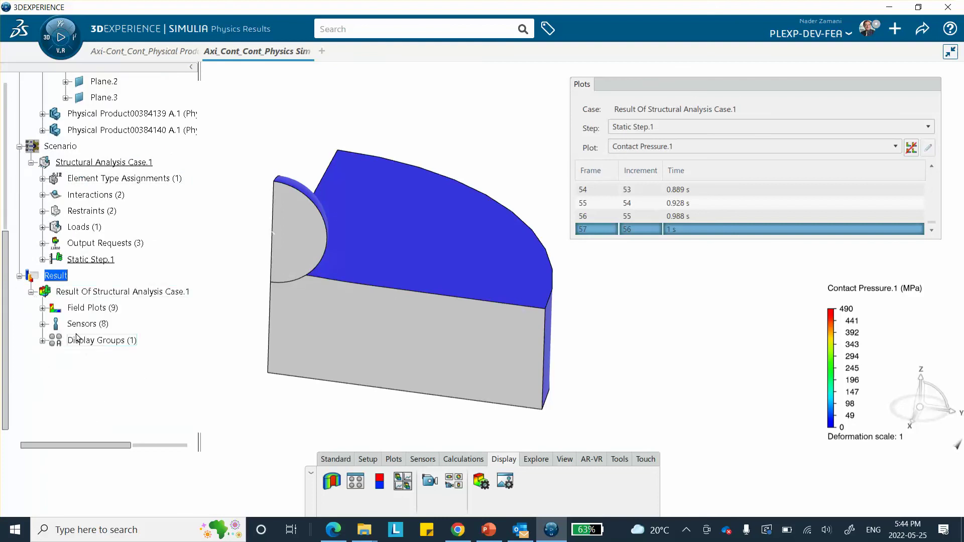
left_click(43, 341)
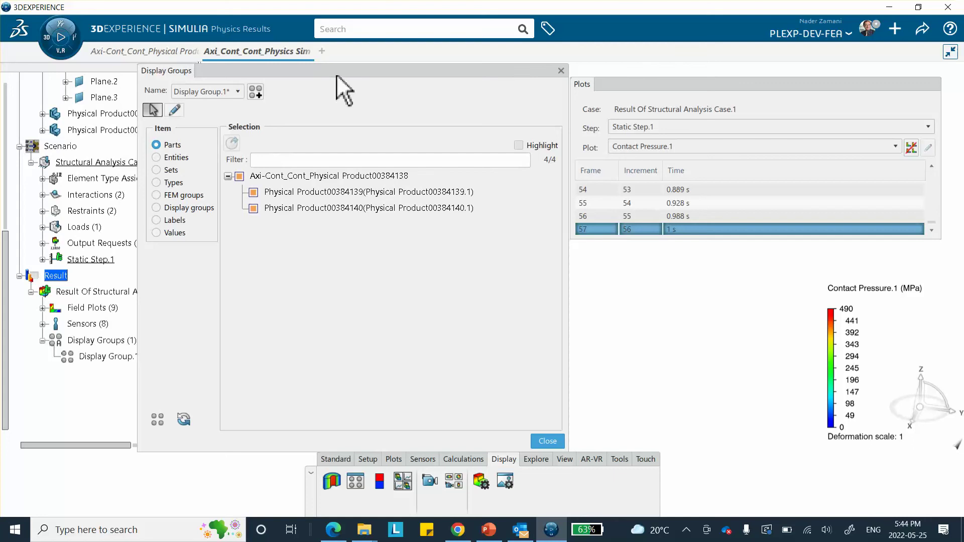
left_click_drag(336, 75, 781, 89)
key("Escape")
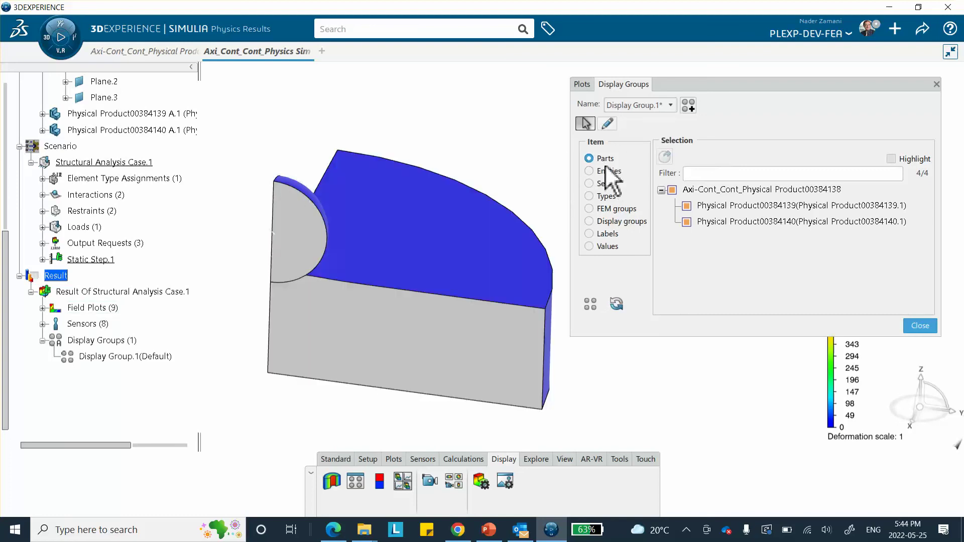
- Hide the indenter to examine the workpiece's contact pressure, and invert the visibility to examine the indenter's contact surface
left_click(292, 229)
middle_click_drag(316, 246, 413, 264)
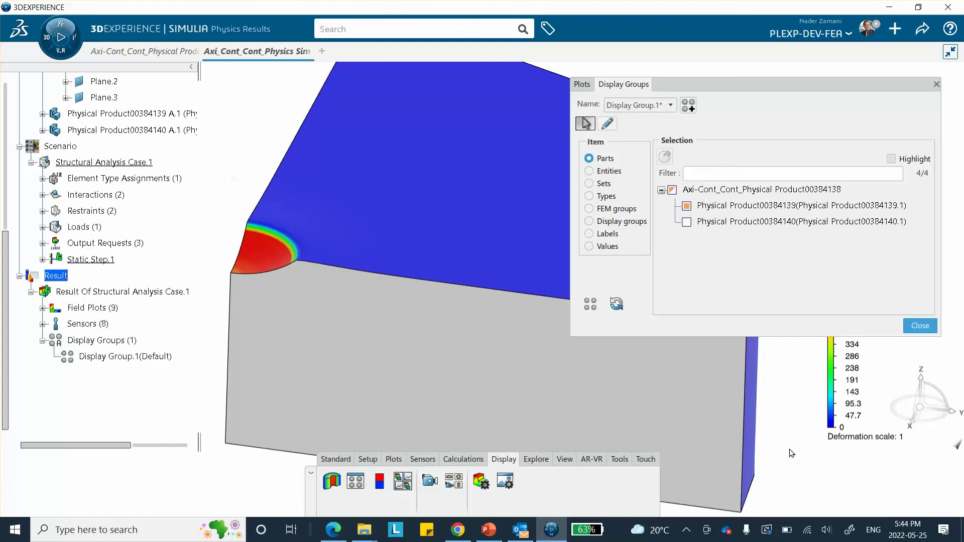
left_click(612, 303)
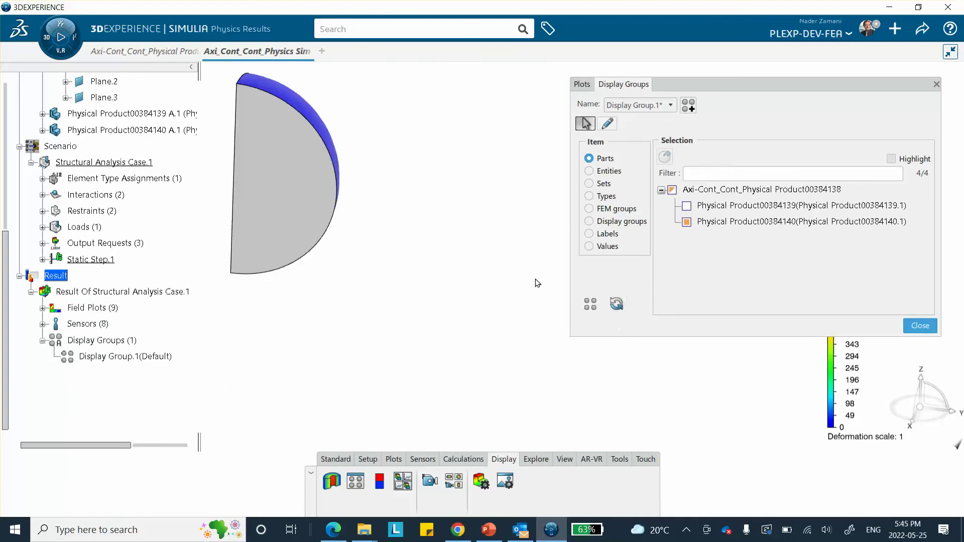
middle_click_drag(348, 304, 516, 115)
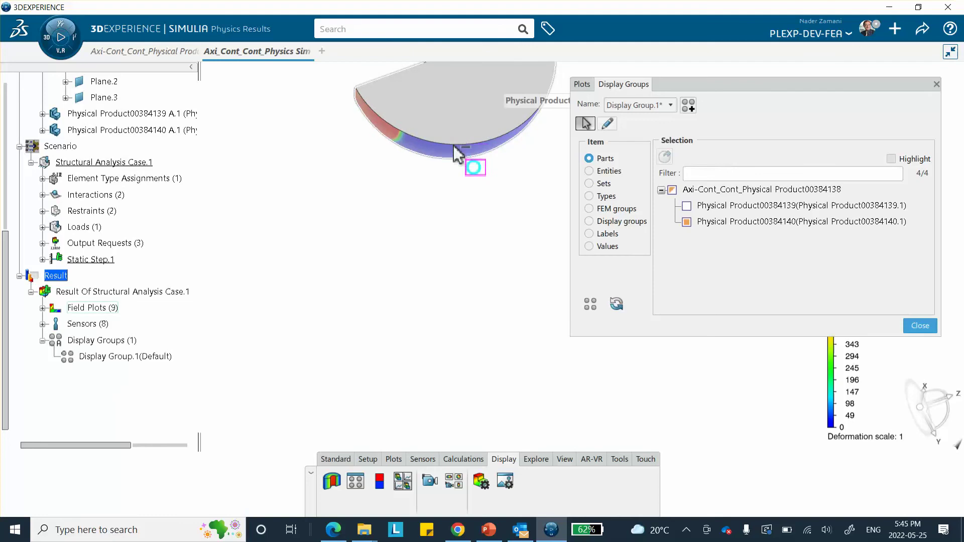
- Show both the indenter and the workpiece again, and close the display groups
left_click(588, 302)
mouse_move(485, 243)
middle_mouse_down()
mouse_move(430, 155)
mouse_move(367, 286)
mouse_move(342, 412)
mouse_move(417, 413)
mouse_move(435, 383)
mouse_move(448, 424)
mouse_move(571, 309)
mouse_move(490, 307)
middle_mouse_up()
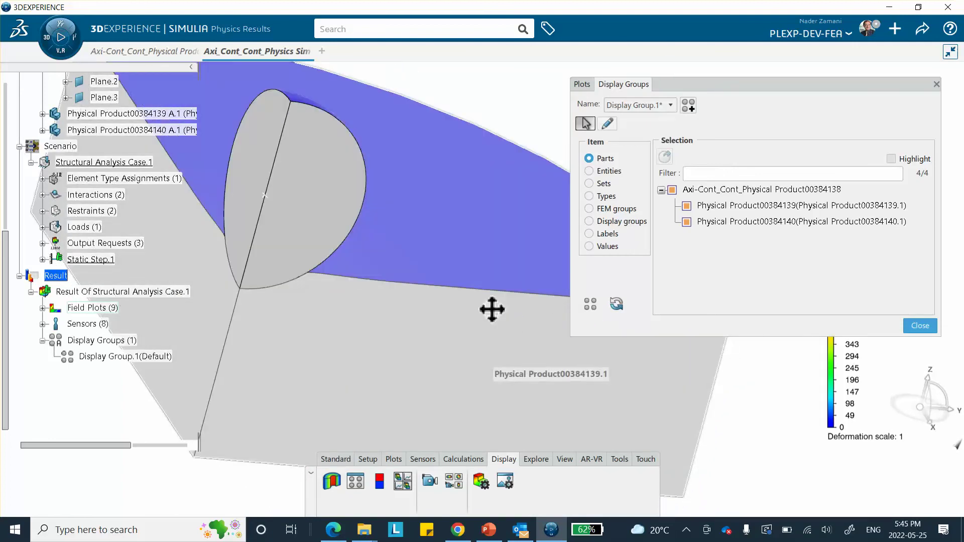
middle_click_drag(305, 316, 351, 291)
left_click(920, 325)
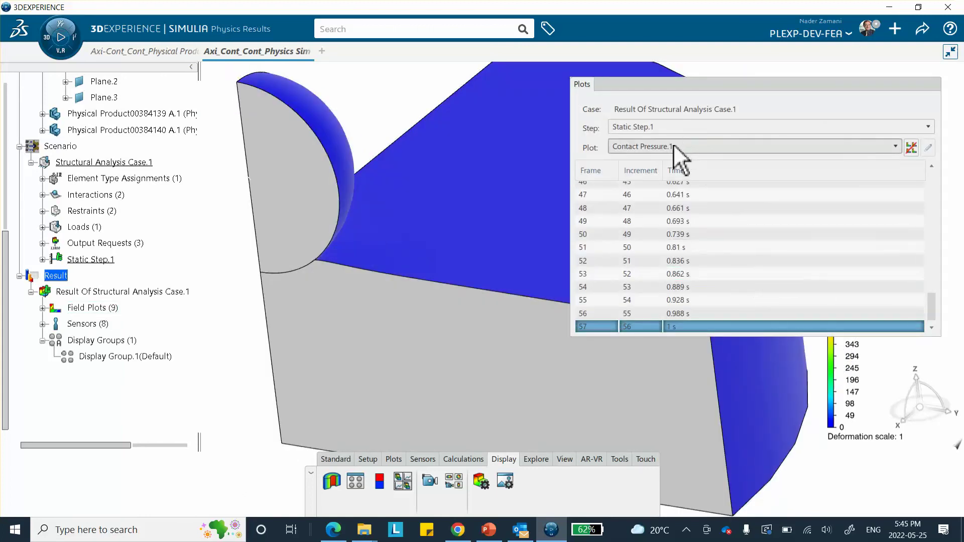
- Display the Plastic Strain.1 plot for the last frame and collapse the plot list to examine the whole swept model
left_click(673, 146)
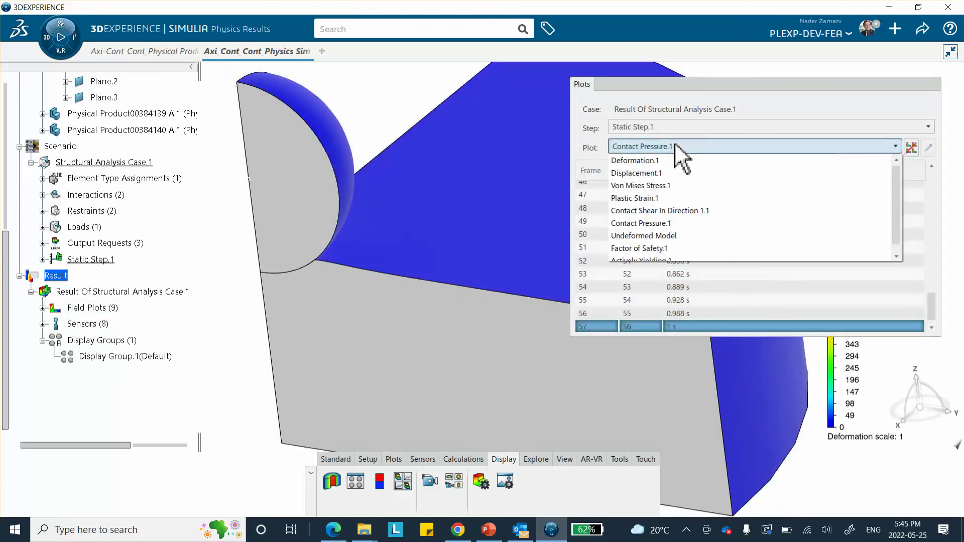
left_click(665, 199)
middle_click_drag(499, 209, 426, 254)
left_click_drag(730, 97, 667, 106)
middle_click_drag(504, 230, 436, 237)
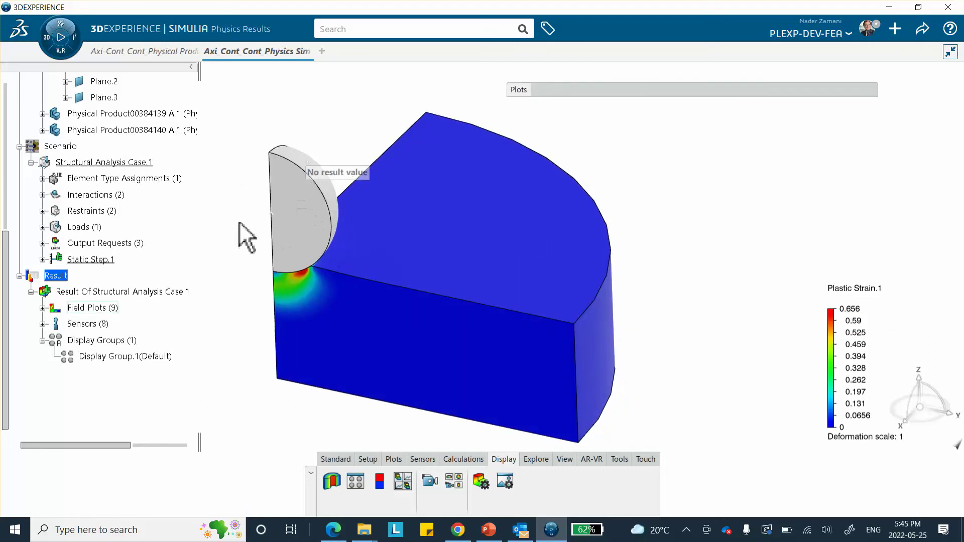
- Display the Factor of Safety.1 plot for the last frame and examine it with its full legend in view
left_click(670, 89)
left_click(635, 151)
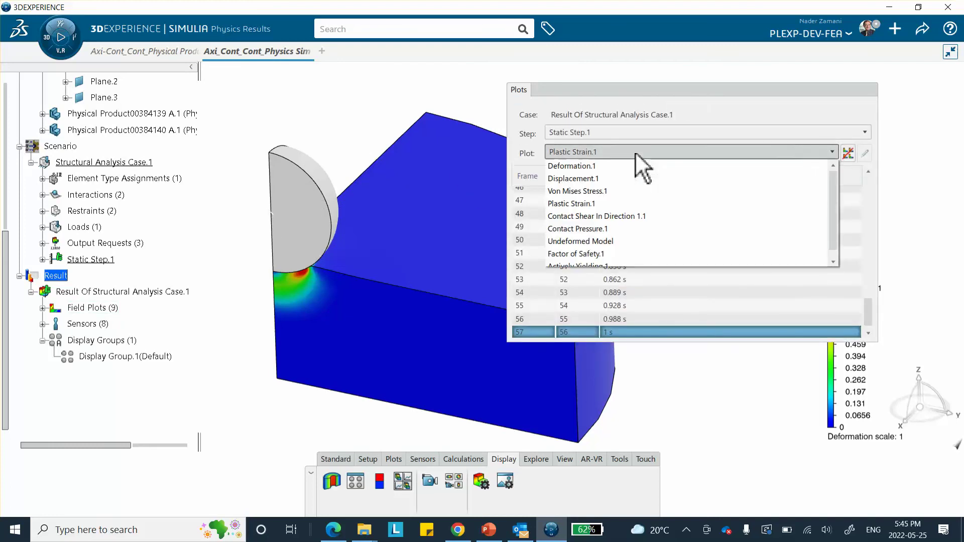
left_click(597, 254)
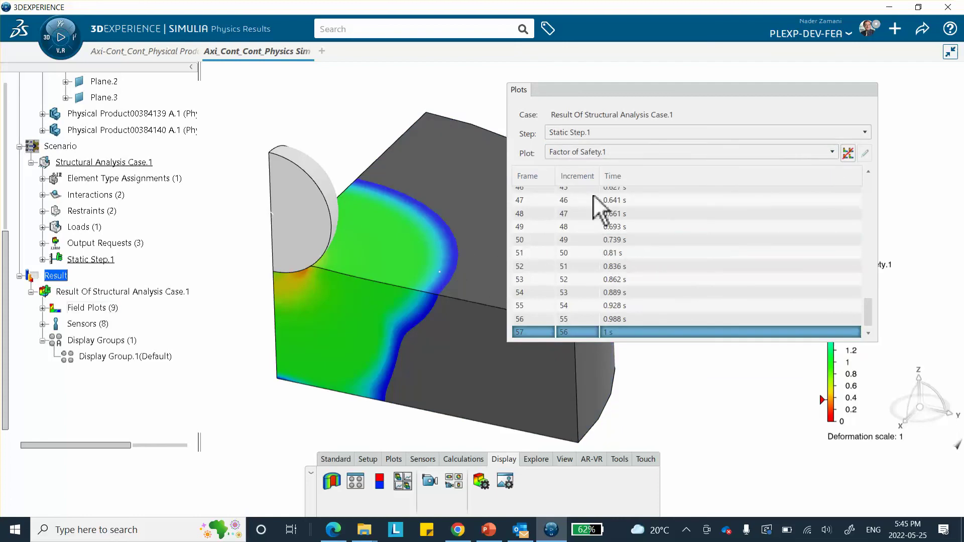
left_click(655, 91)
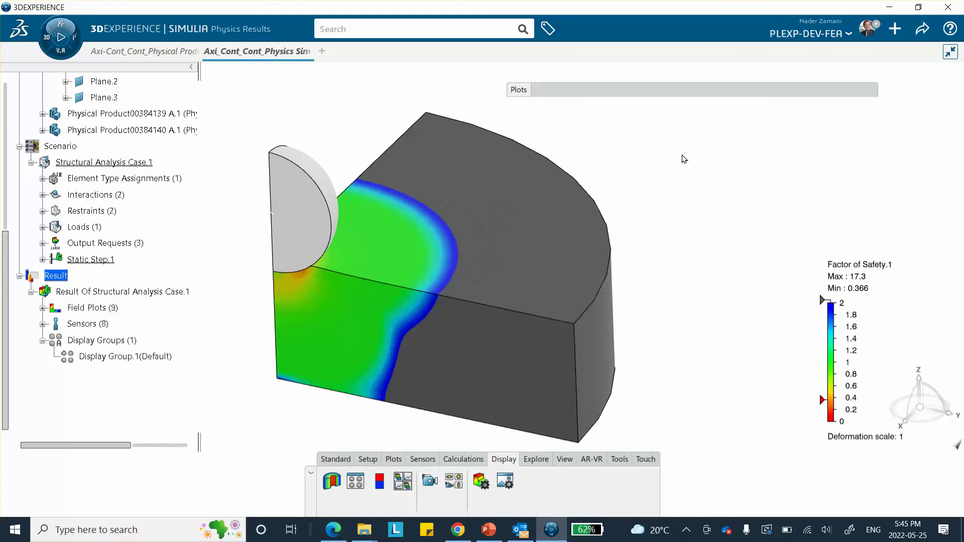
- Display the Actively Yielding.1 plot for the last frame to examine the yielding region
left_click(701, 91)
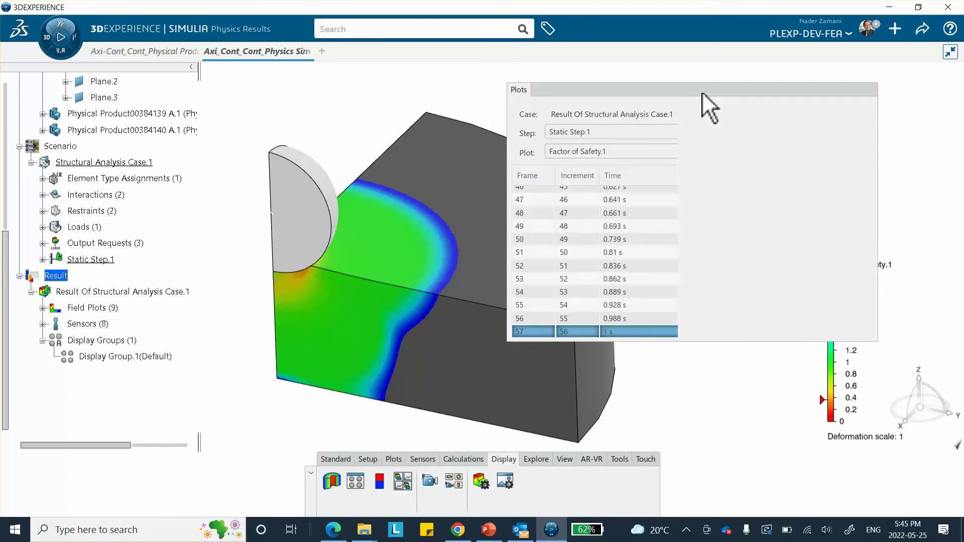
left_click(607, 154)
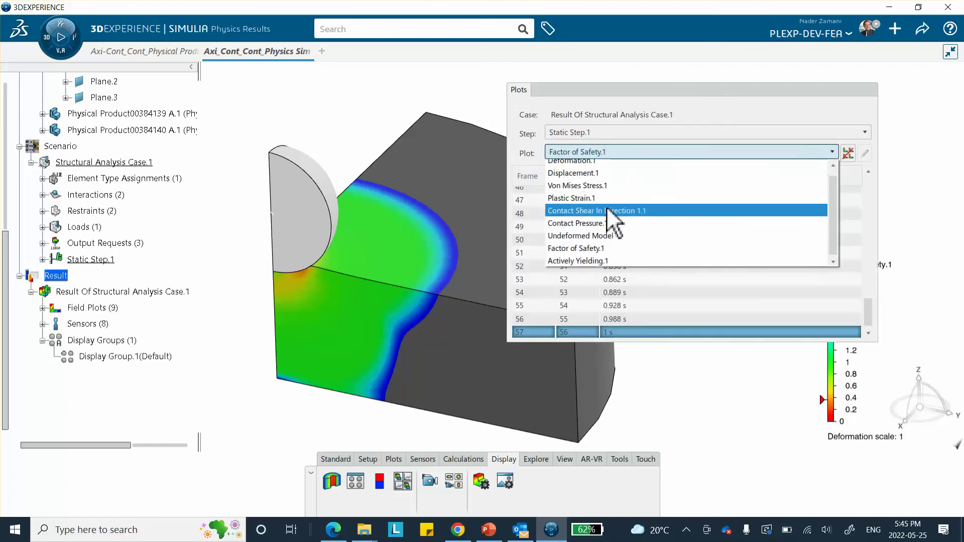
left_click(608, 262)
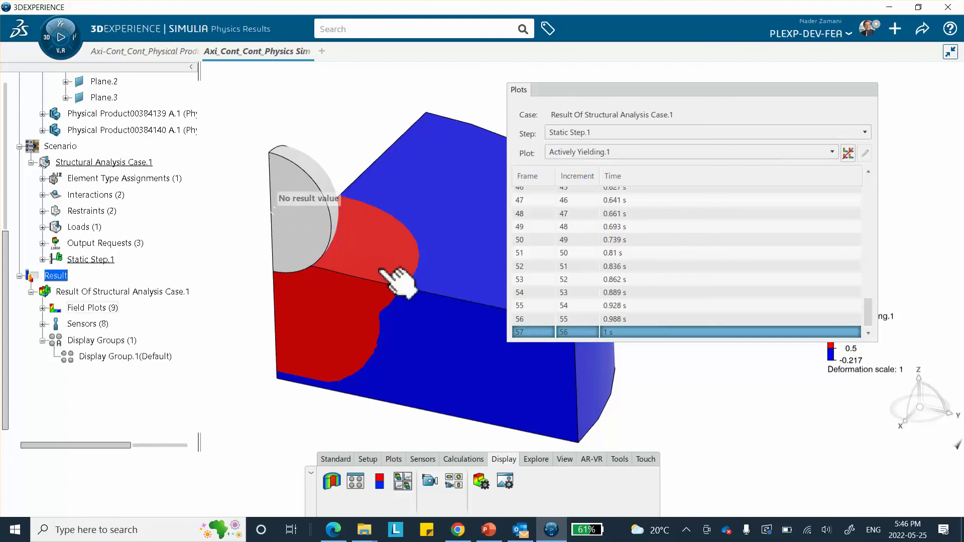
left_click(685, 529)
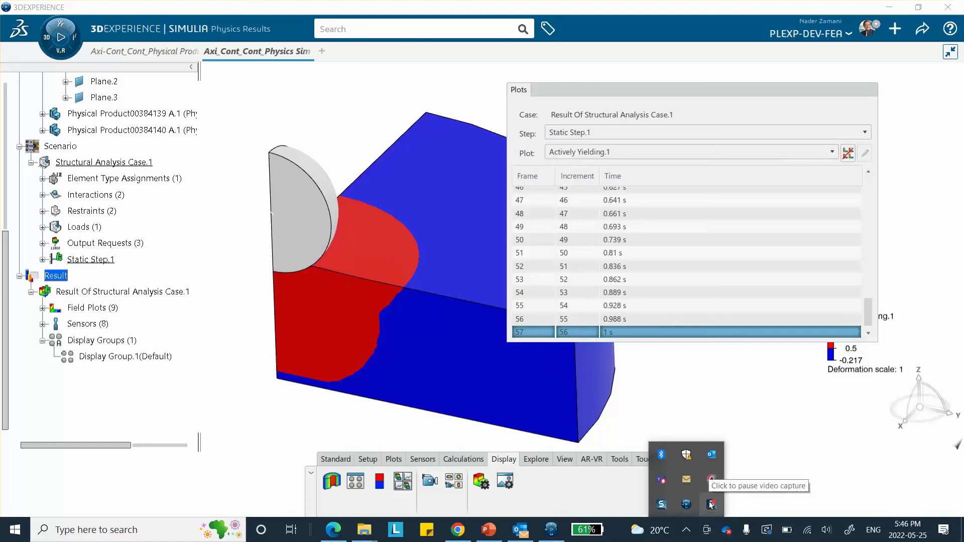